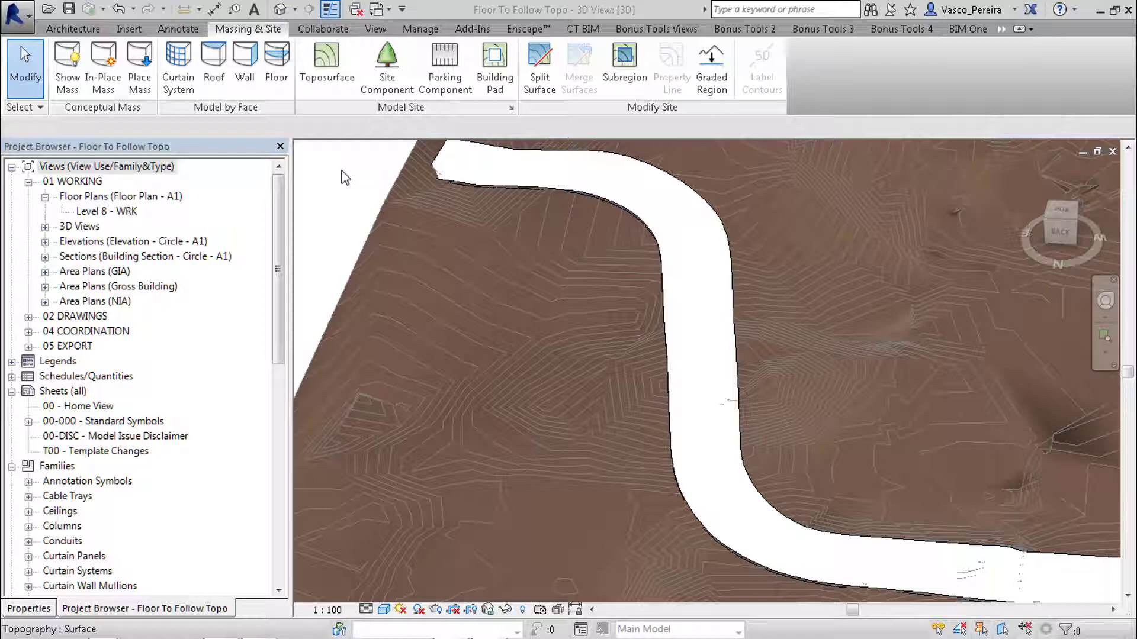
left_click(338, 171)
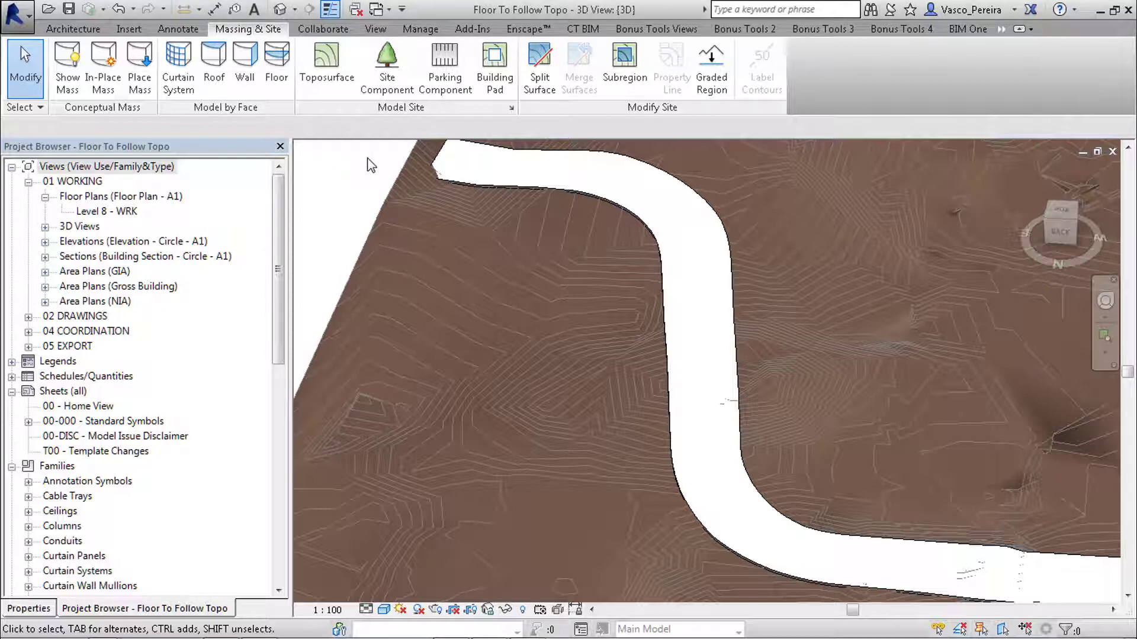
middle_click_drag(622, 417, 635, 389, "shift")
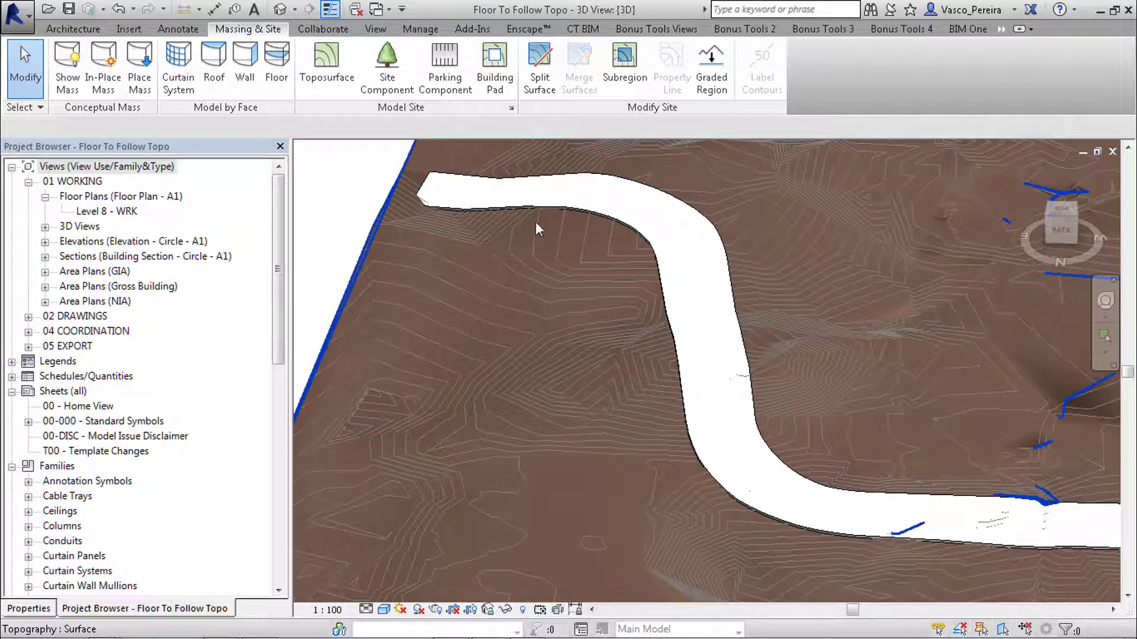
key("Tab")
middle_click_drag(785, 252, 776, 281)
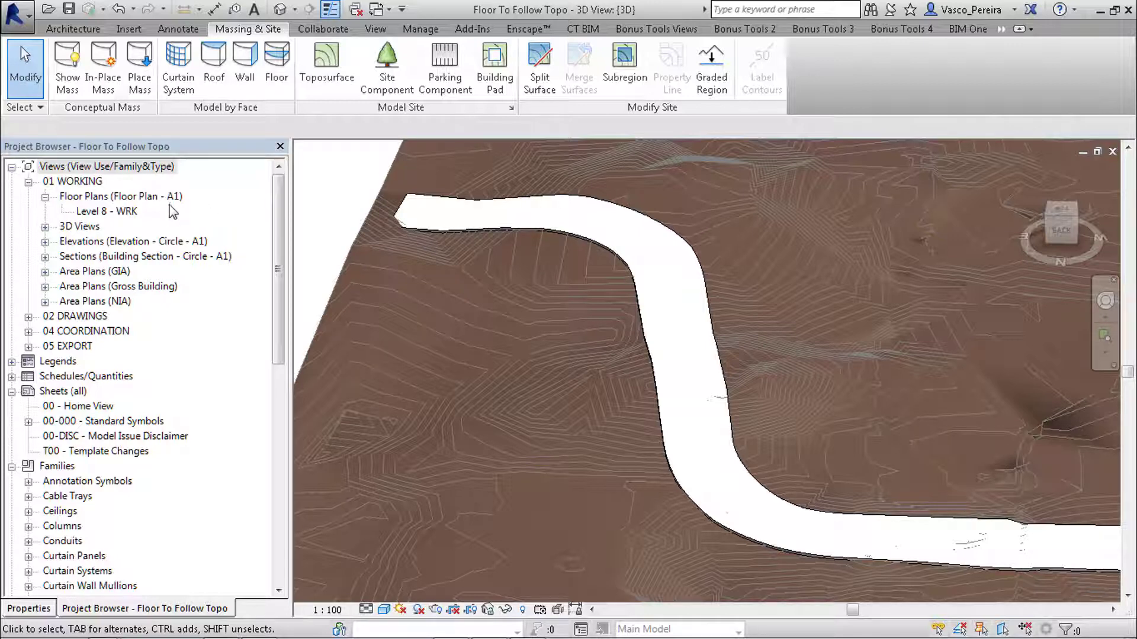
Step: Open the Level 8 - WRK floor plan
double_click(127, 212)
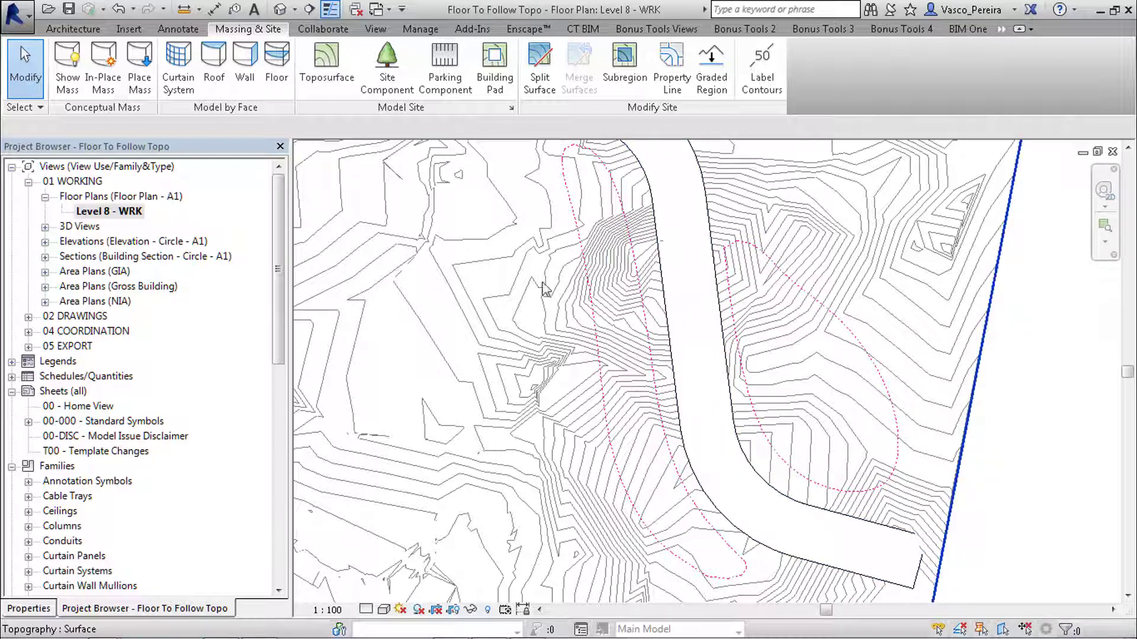
left_click(651, 204)
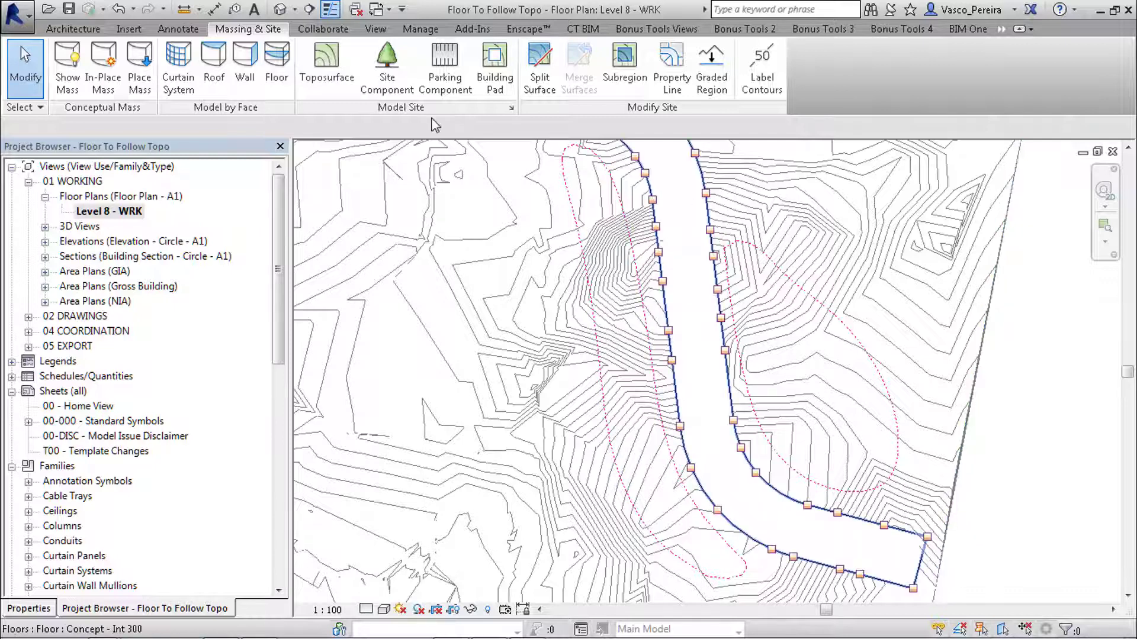
key("Escape")
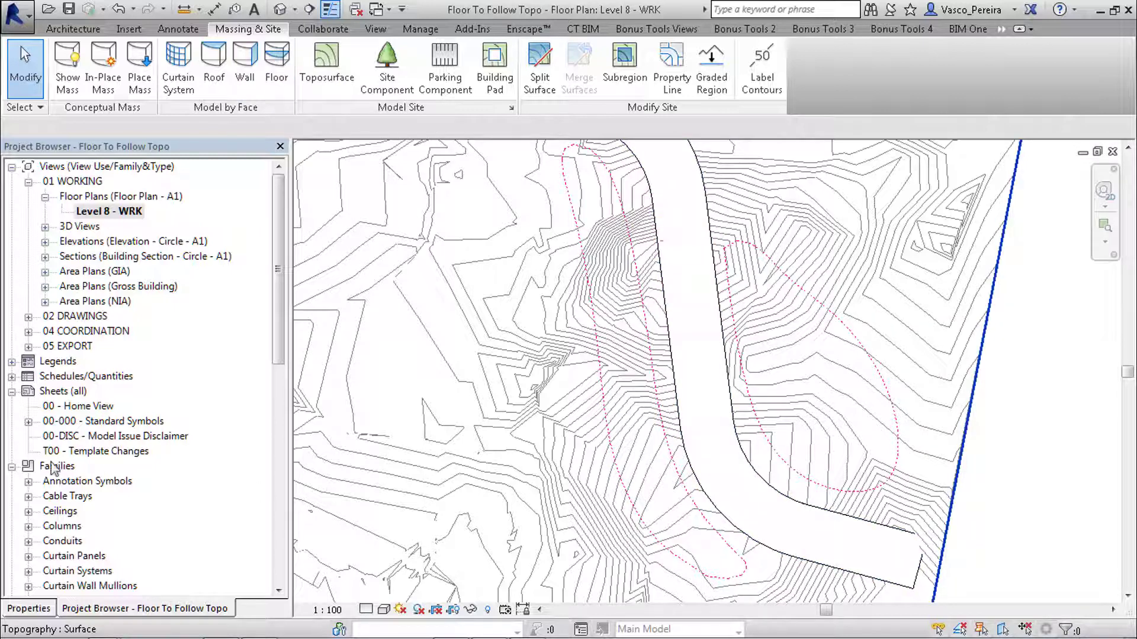
Step: Start placing CROSS planting components on the lower curve of the dashed outline to the right of the road
scroll(170, 389, "down", 6)
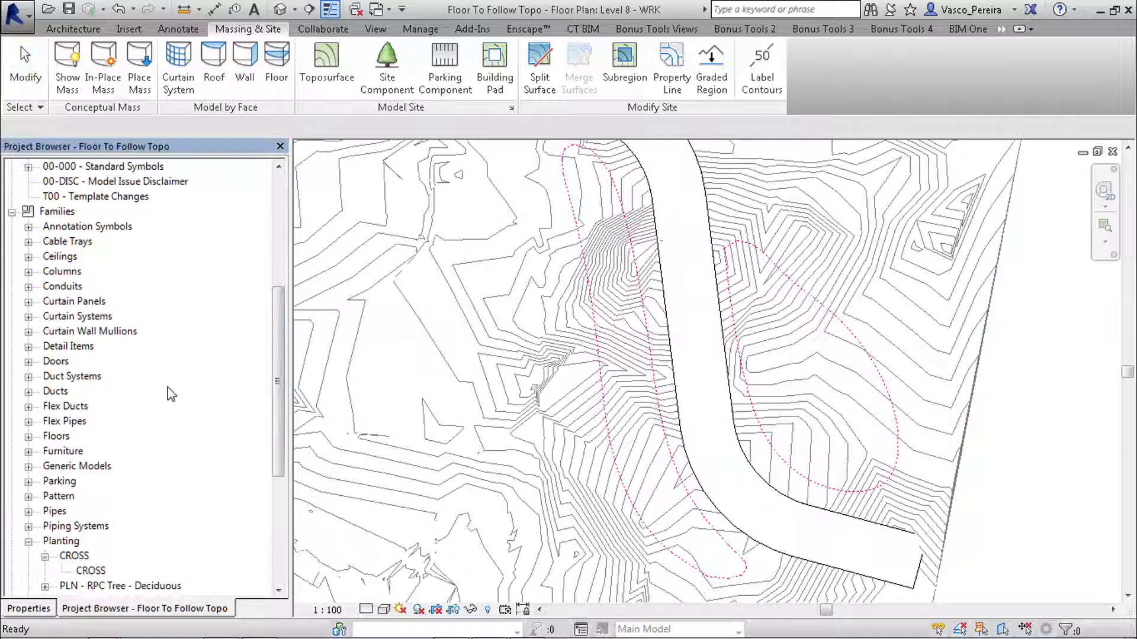
left_click(92, 572)
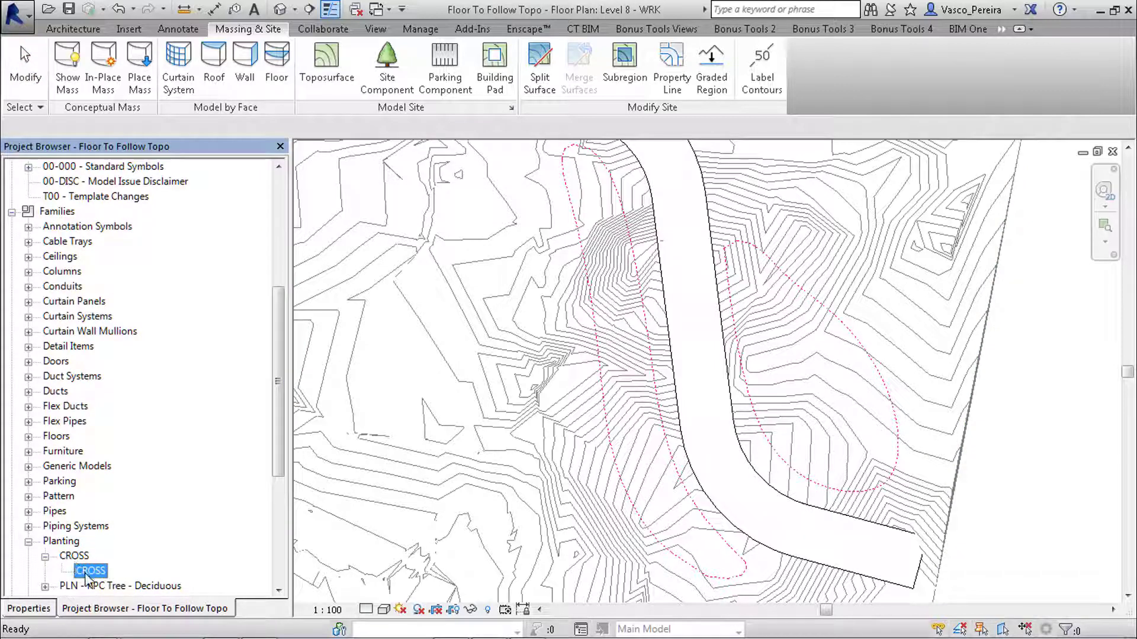
left_click_drag(453, 490, 521, 394)
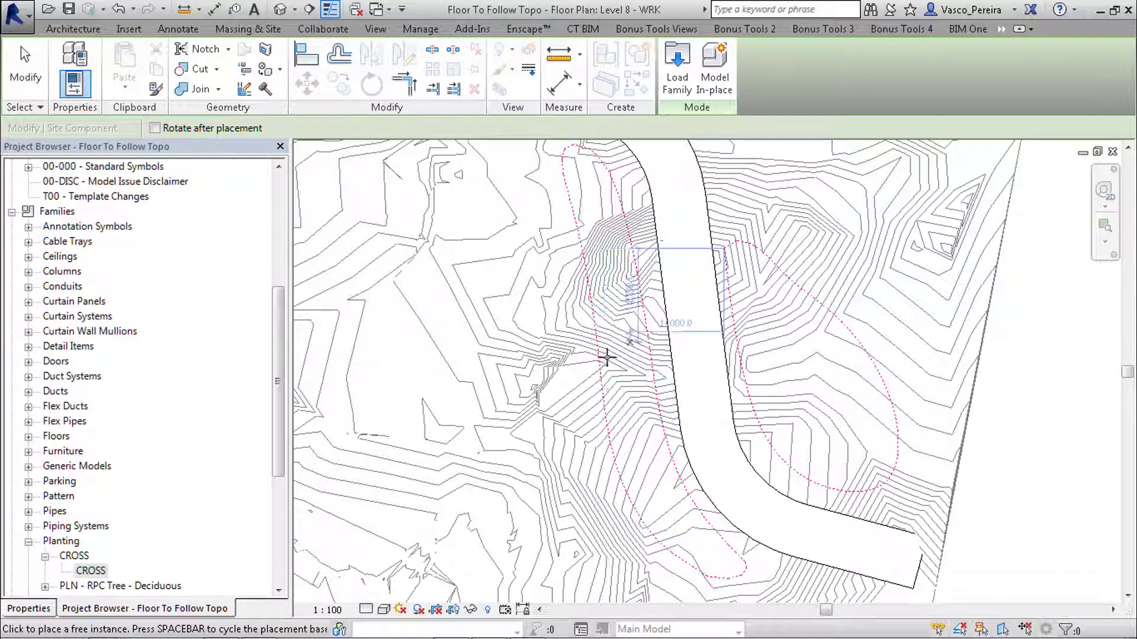
left_click(733, 242)
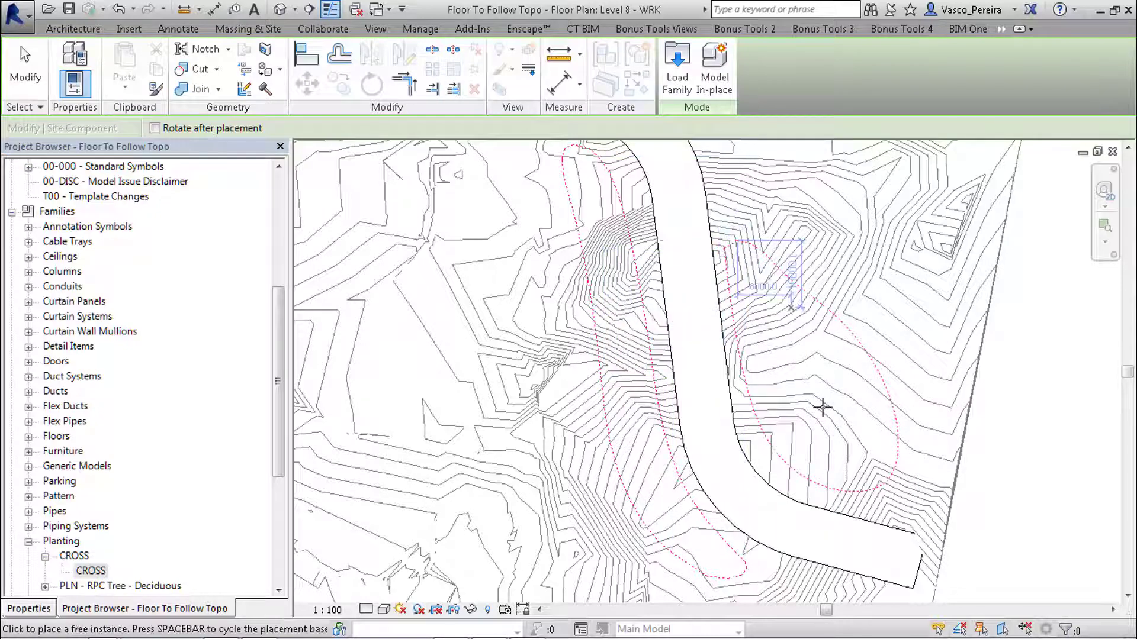
scroll(909, 479, "up", 4)
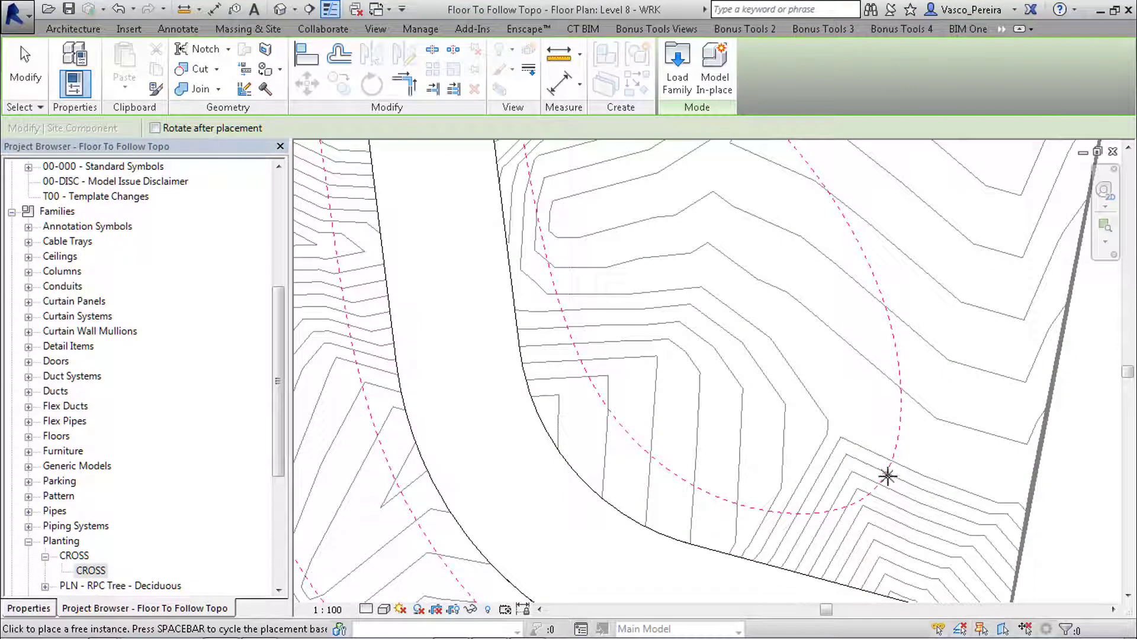
left_click(857, 502)
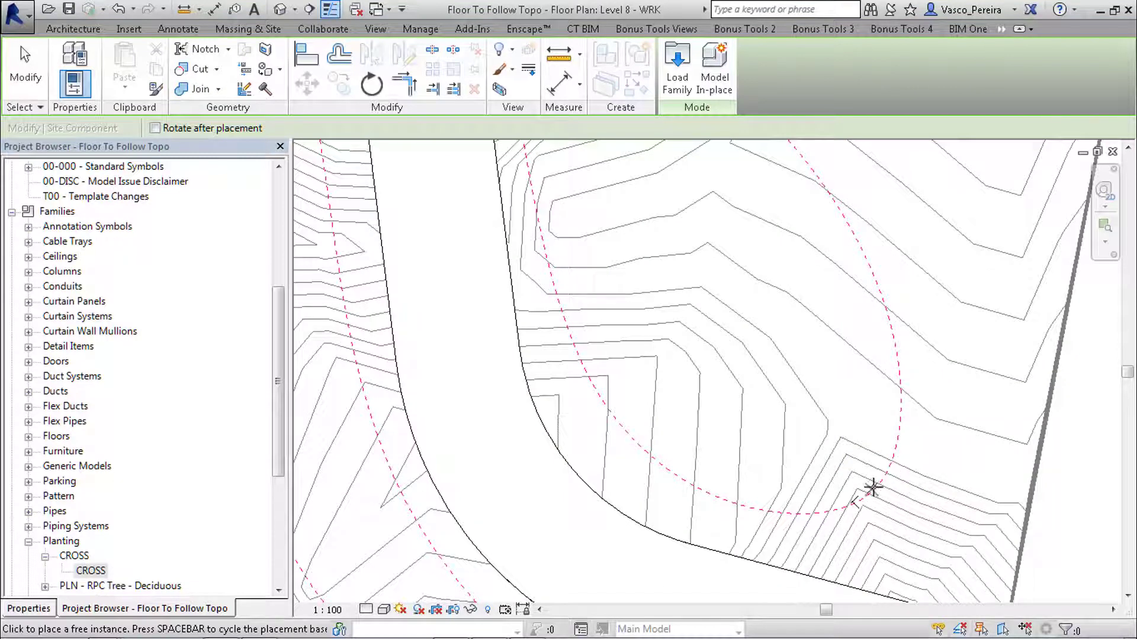
left_click(884, 484)
scroll(880, 296, "down", 3)
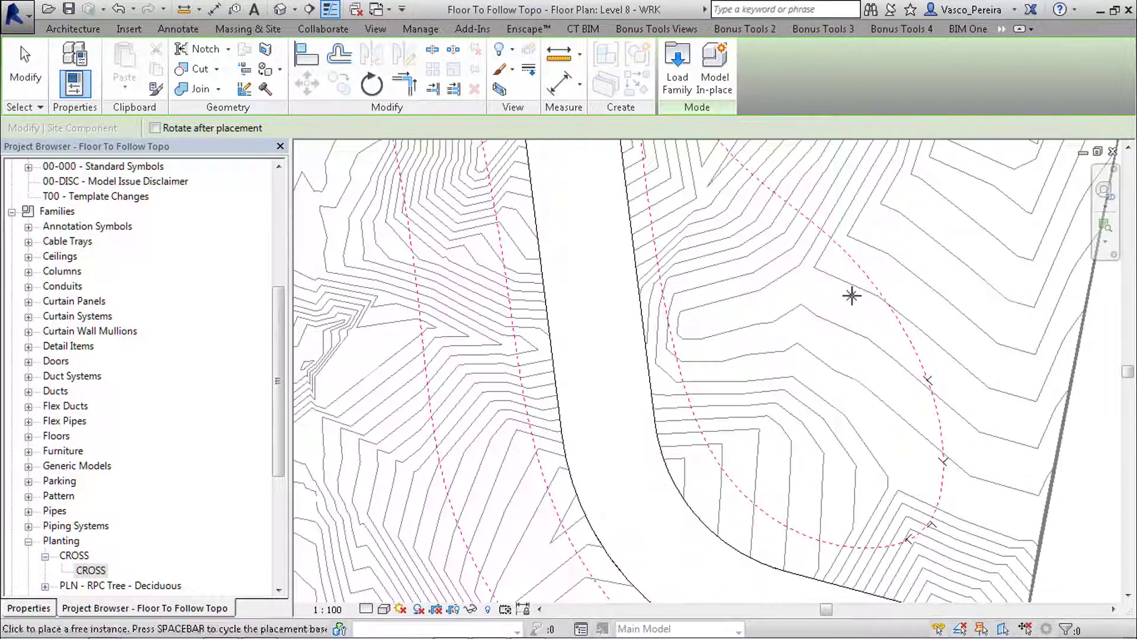
Step: Place more CROSS components up the outer side and around the upper tip of the outline right of the road
left_click(878, 334)
left_click(830, 288)
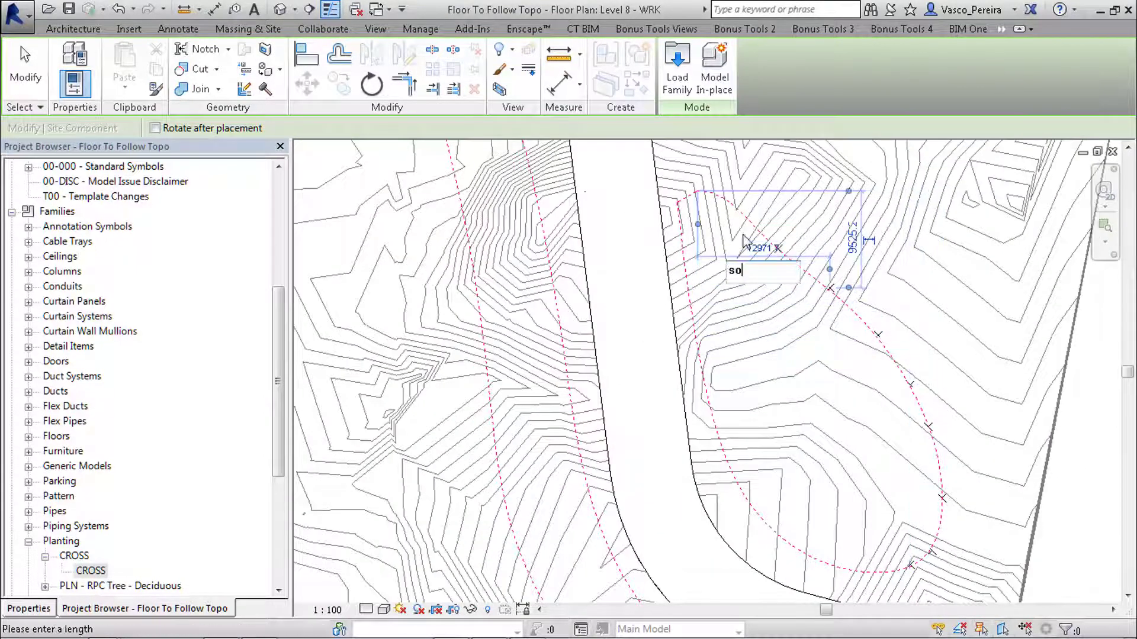
left_click(794, 263)
left_click(737, 209)
left_click(717, 189)
left_click(678, 202)
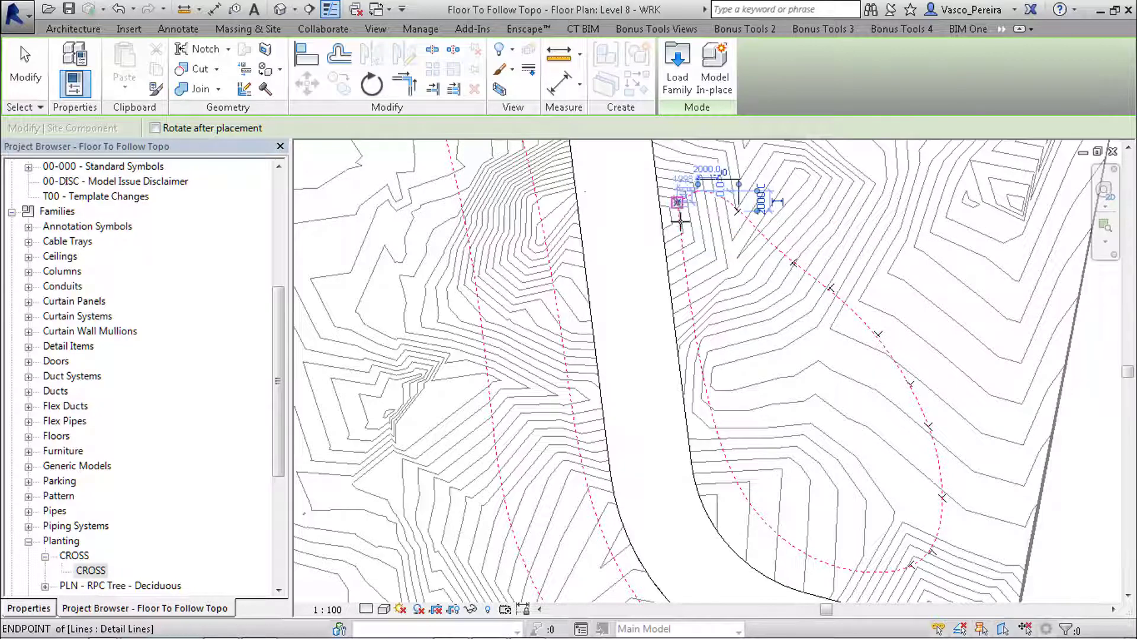
Step: Place CROSS components down the road-facing side and along the bottom of the same dashed outline to complete its ring
left_click(686, 256)
left_click(699, 313)
left_click(700, 365)
left_click(708, 414)
left_click(728, 467)
left_click(750, 507)
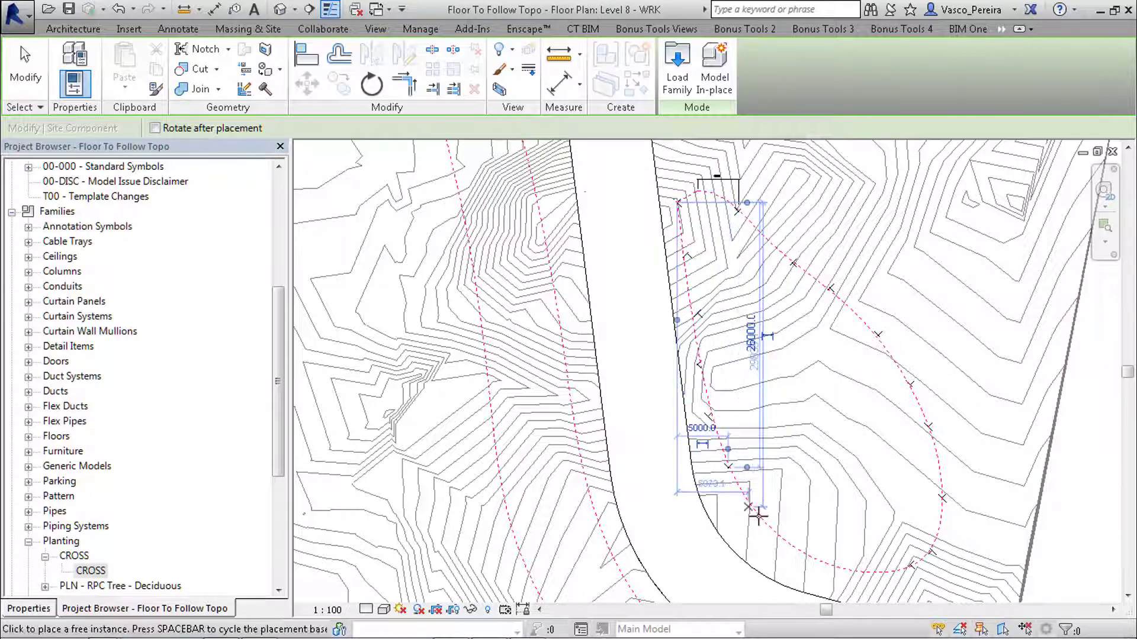
left_click(784, 540)
left_click(828, 568)
left_click(872, 572)
Step: Place CROSS components from the bottom tip up the road-facing side of the dashed outline left of the road
mouse_move(764, 487)
middle_mouse_down()
mouse_move(807, 424)
mouse_move(823, 354)
middle_mouse_up()
left_click(769, 548)
left_click(743, 521)
left_click(698, 470)
left_click(665, 411)
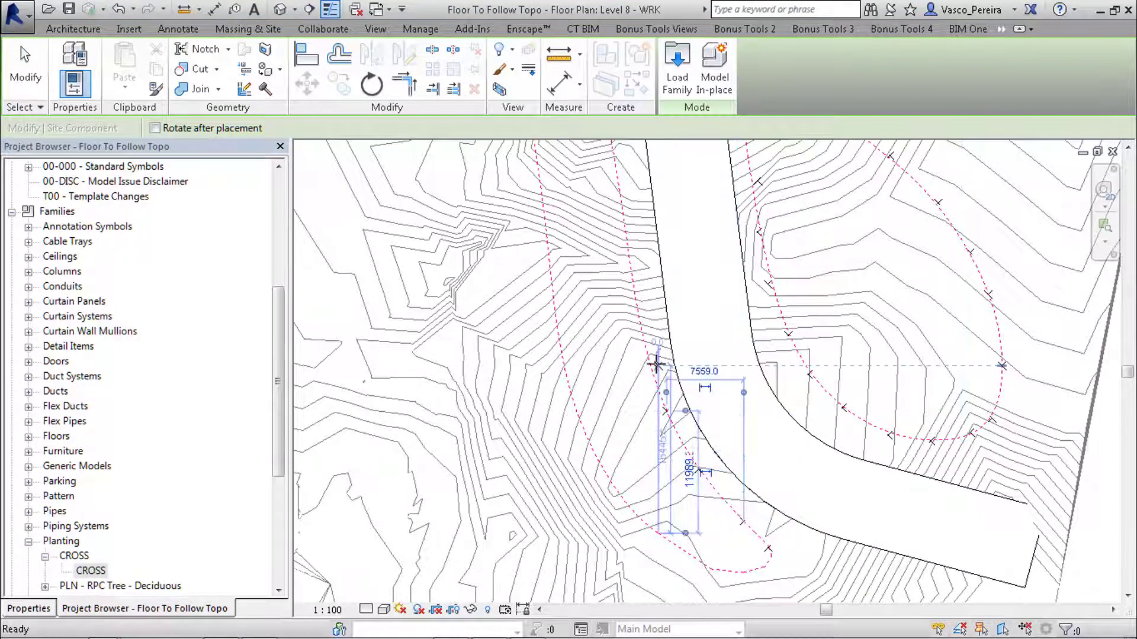
left_click(646, 357)
left_click(633, 285)
middle_click_drag(633, 251, 656, 362)
left_click(663, 329)
left_click(648, 247)
Step: Place CROSS components around the upper tip of the left outline and onto the start of its outer side
middle_click_drag(636, 219, 665, 383)
left_click(658, 345)
left_click(634, 288)
left_click(617, 260)
left_click(591, 257)
left_click(574, 264)
scroll(576, 282, "up", 2)
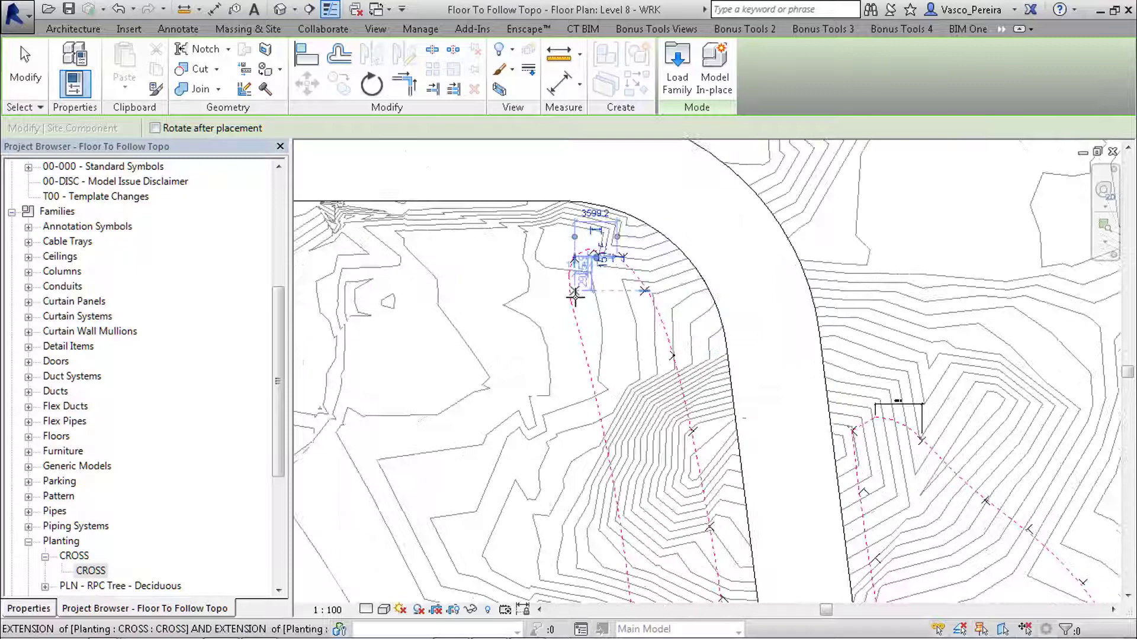
middle_click_drag(576, 300, 579, 237)
left_click(577, 225)
Step: Place CROSS components down the outer side and around the bottom of the left outline, and end the placement
middle_click_drag(631, 418, 596, 228)
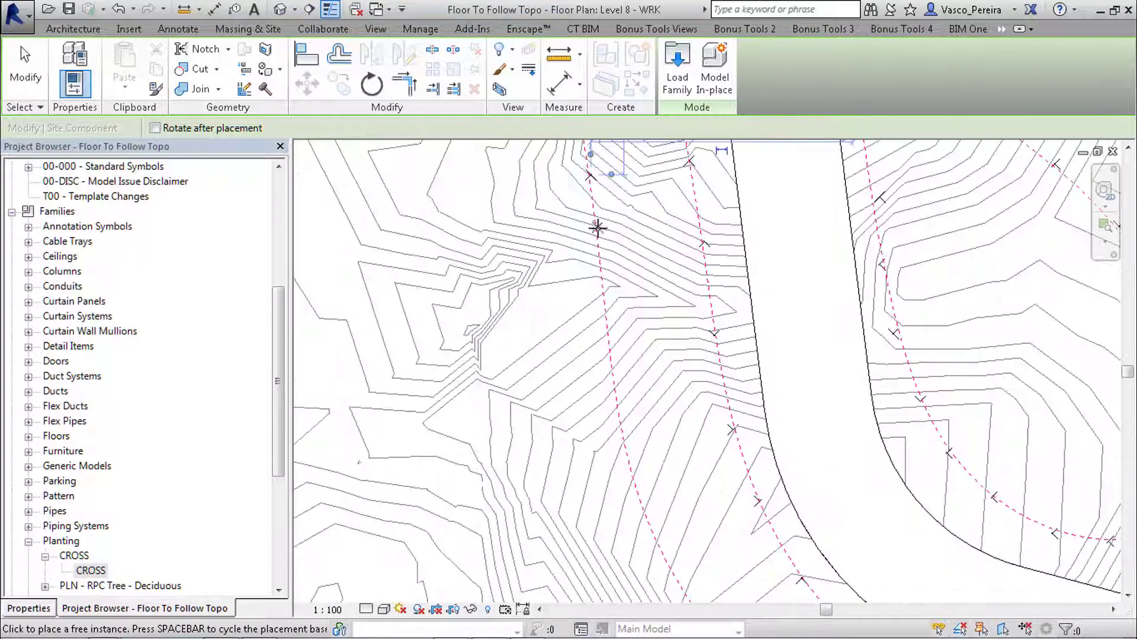
middle_click_drag(687, 538, 573, 269)
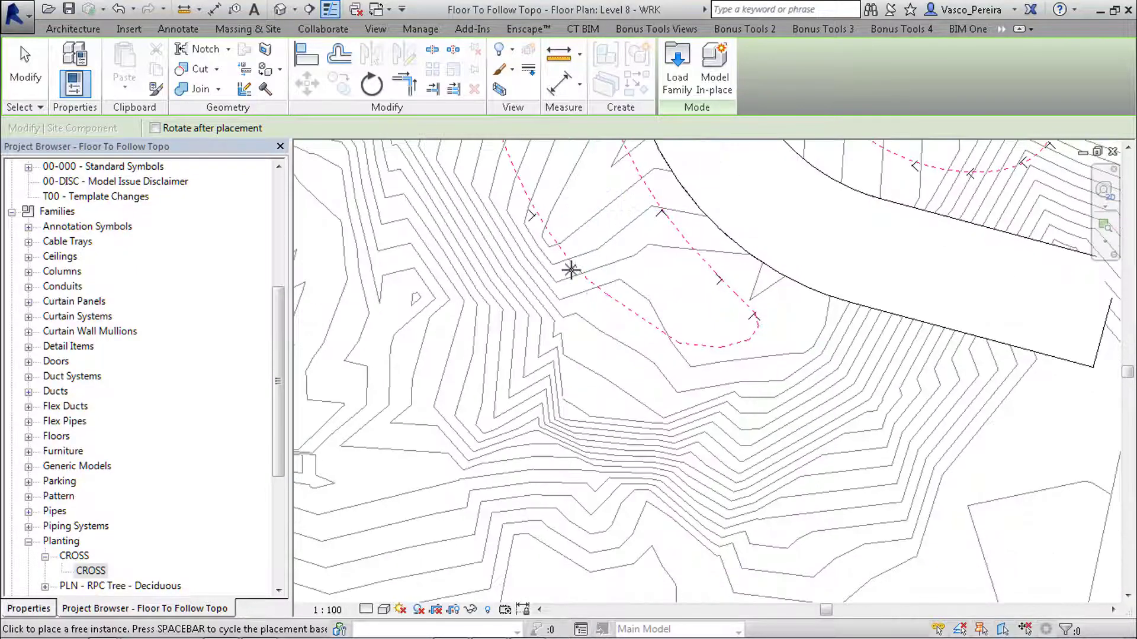
left_click(679, 343)
left_click(736, 342)
scroll(825, 204, "down", 1)
middle_click_drag(825, 202, 787, 403)
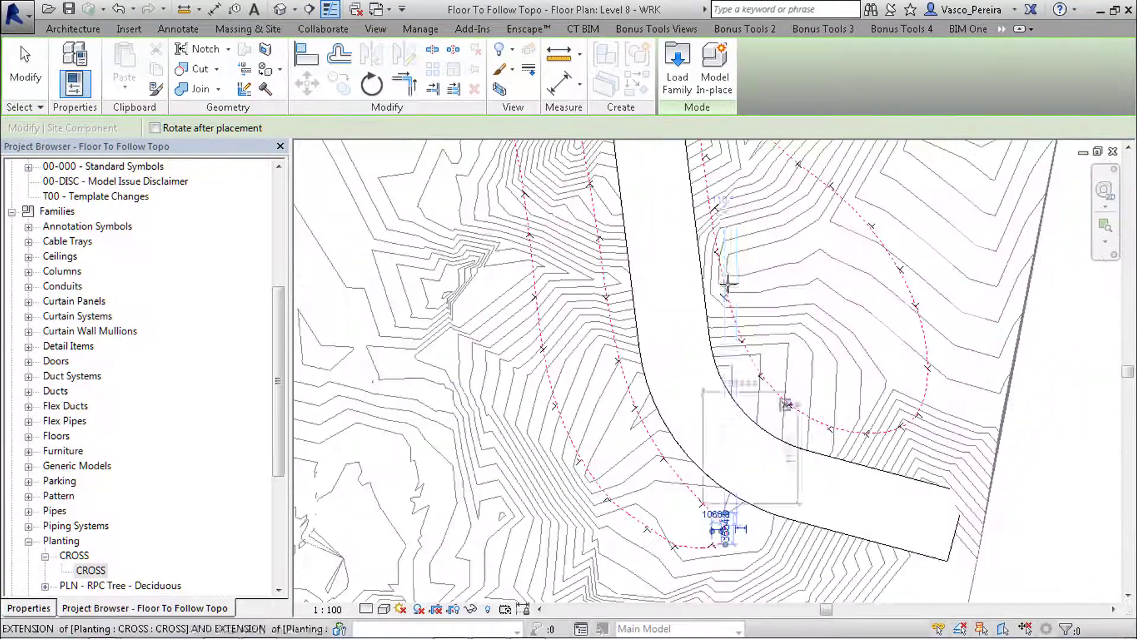
scroll(797, 178, "down", 1)
middle_click_drag(797, 169, 766, 279)
left_click(763, 277)
key("Escape")
key("Escape")
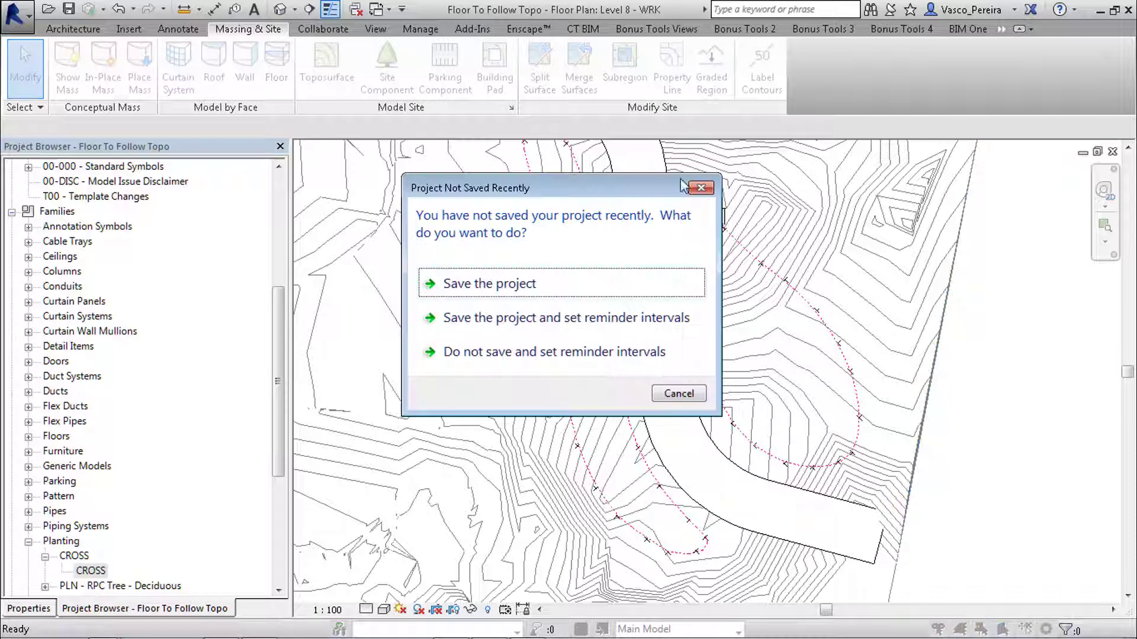
Step: Dismiss the save reminder and start an in-place mass in the default 3D view
left_click(694, 185)
left_click(573, 355)
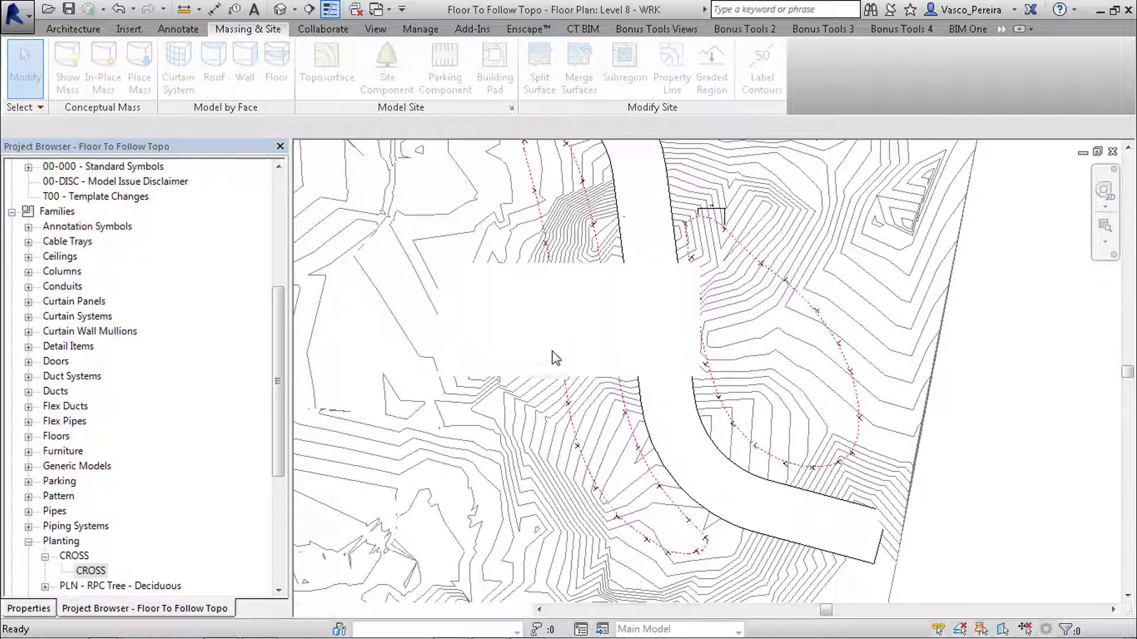
left_click(280, 10)
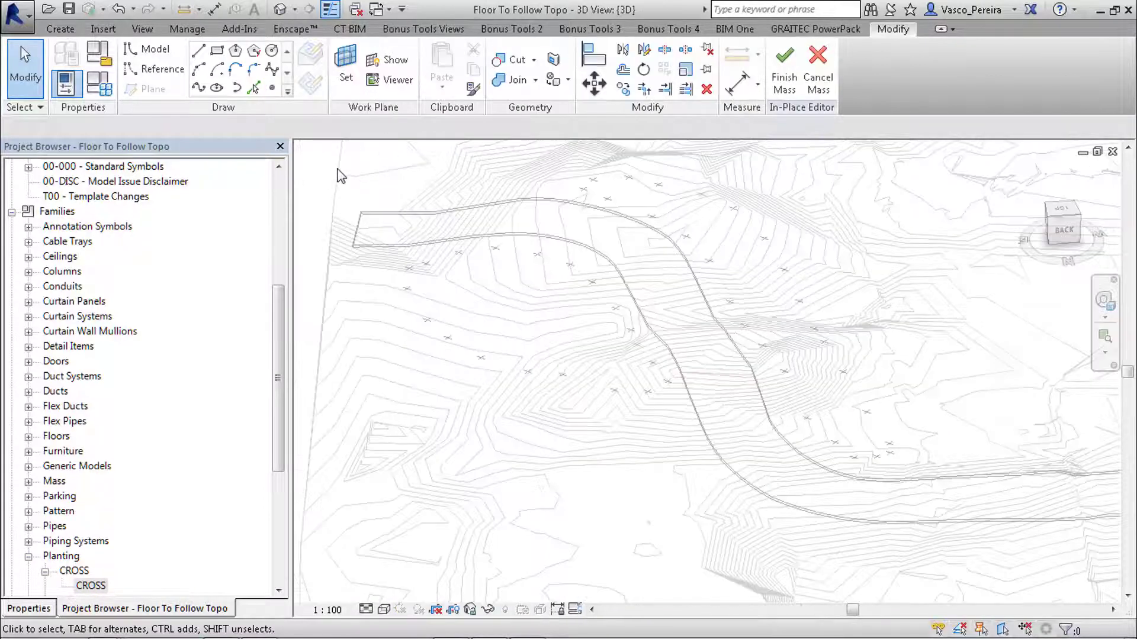
Step: Draw a model spline through the CROSS markers along the outer side of the first outline, nearest the terrain edge
left_click(209, 90)
scroll(406, 272, "up", 5)
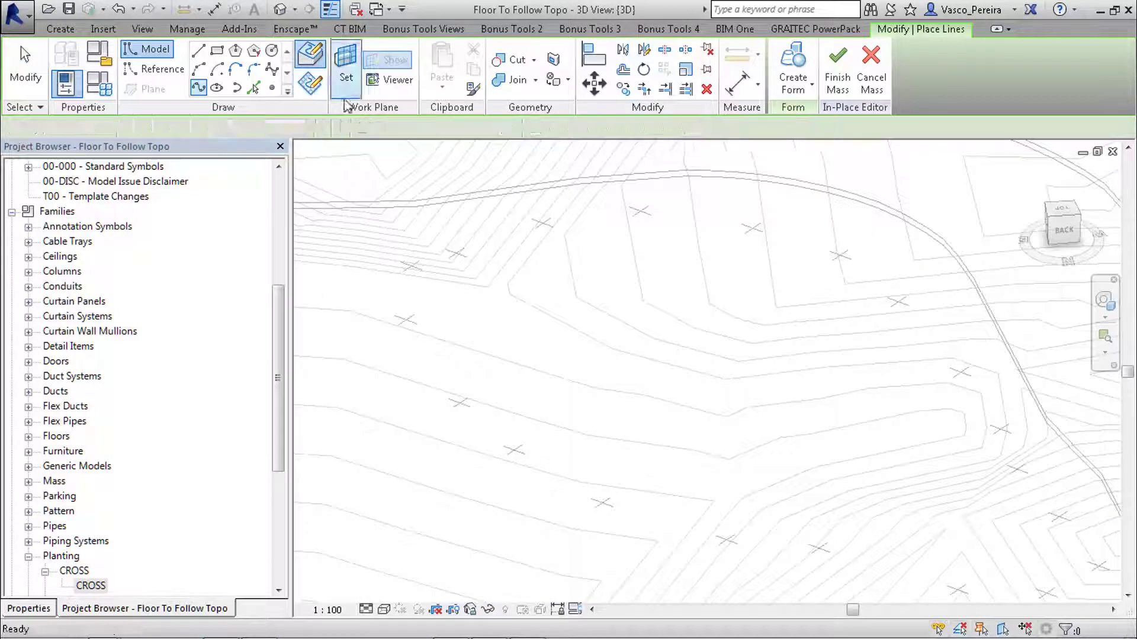
left_click(411, 268)
left_click(421, 336)
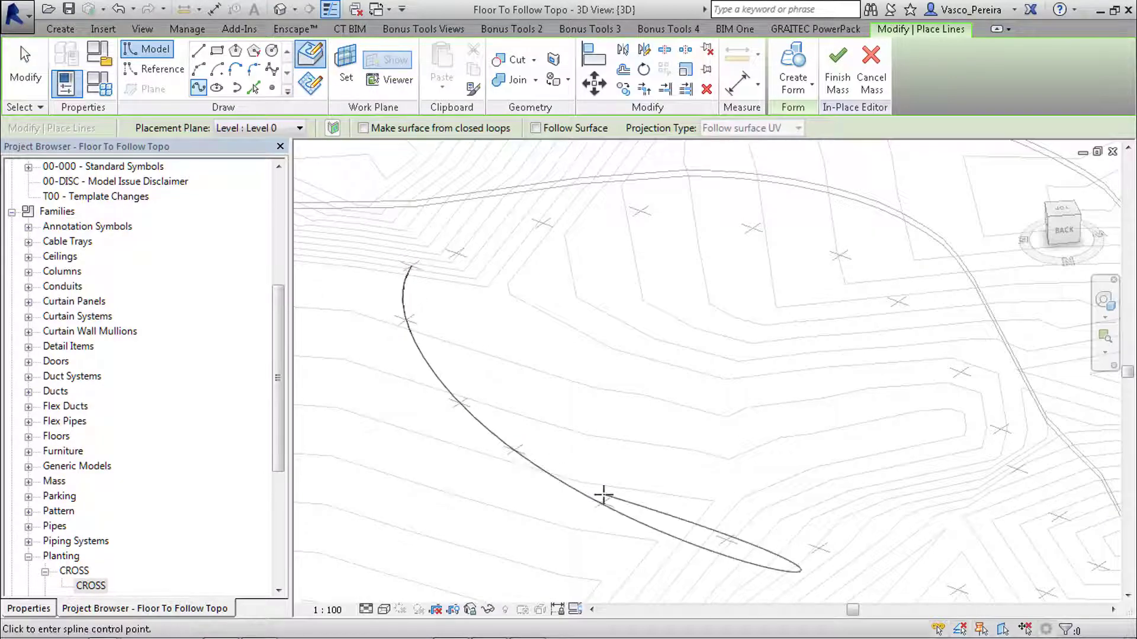
left_click(719, 536)
middle_click_drag(750, 515, 573, 349)
left_click(640, 384)
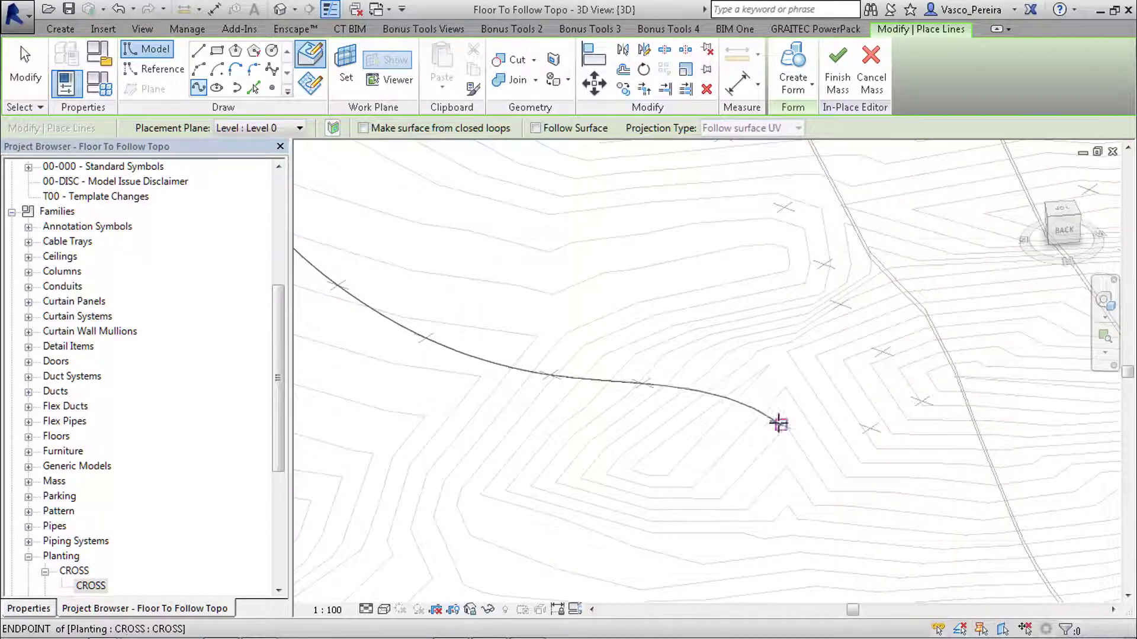
left_click(781, 424)
left_click(869, 427)
Step: Draw a second spline through the CROSS markers along the road-facing side of the first outline, back toward its wide end
left_click(920, 401)
left_click(882, 353)
left_click(841, 303)
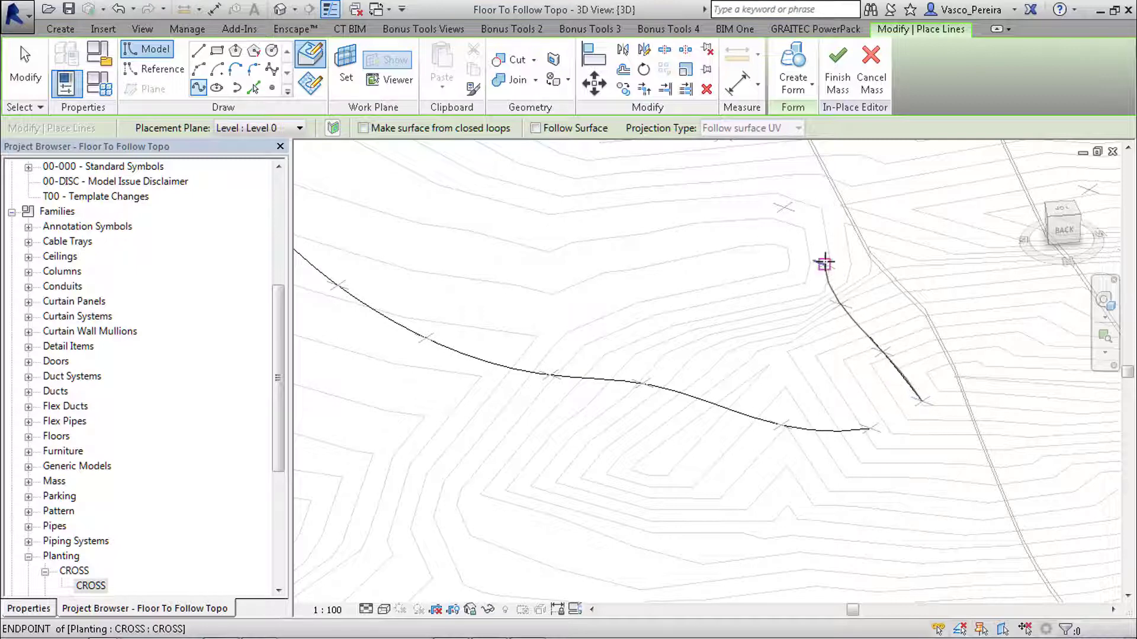
left_click(823, 264)
left_click(783, 207)
middle_click_drag(780, 204, 893, 456)
left_click(834, 388)
left_click(777, 342)
left_click(688, 315)
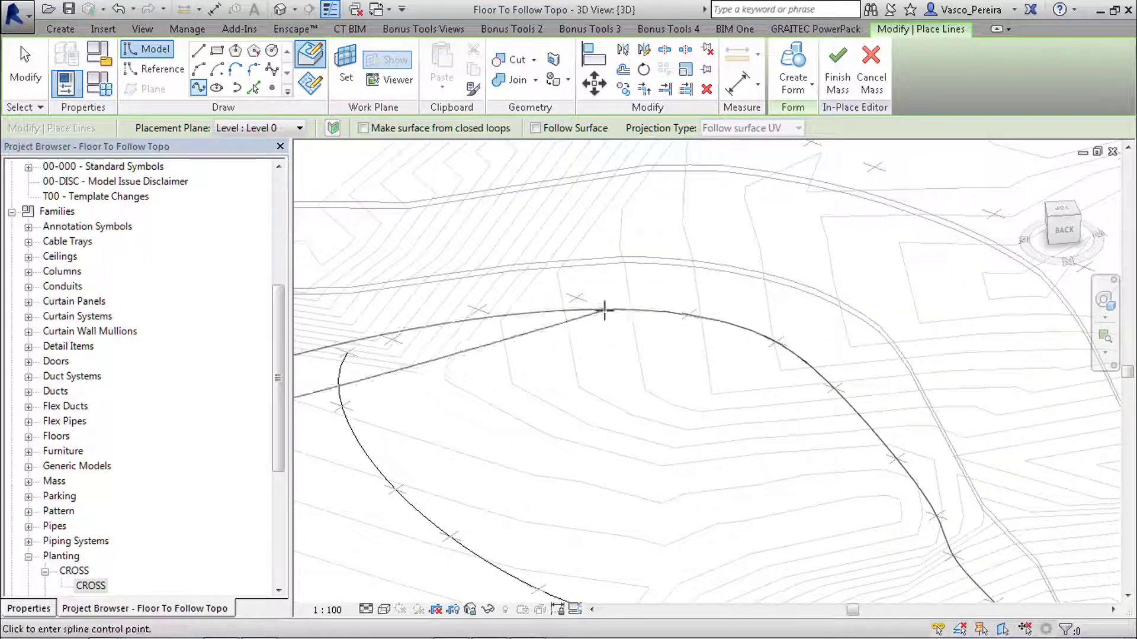
left_click(576, 297)
left_click(477, 309)
left_click(391, 339)
key("Escape")
Step: Draw a spline through the first CROSS markers on the road-facing side of the outline beyond the road
middle_click_drag(882, 156, 465, 265)
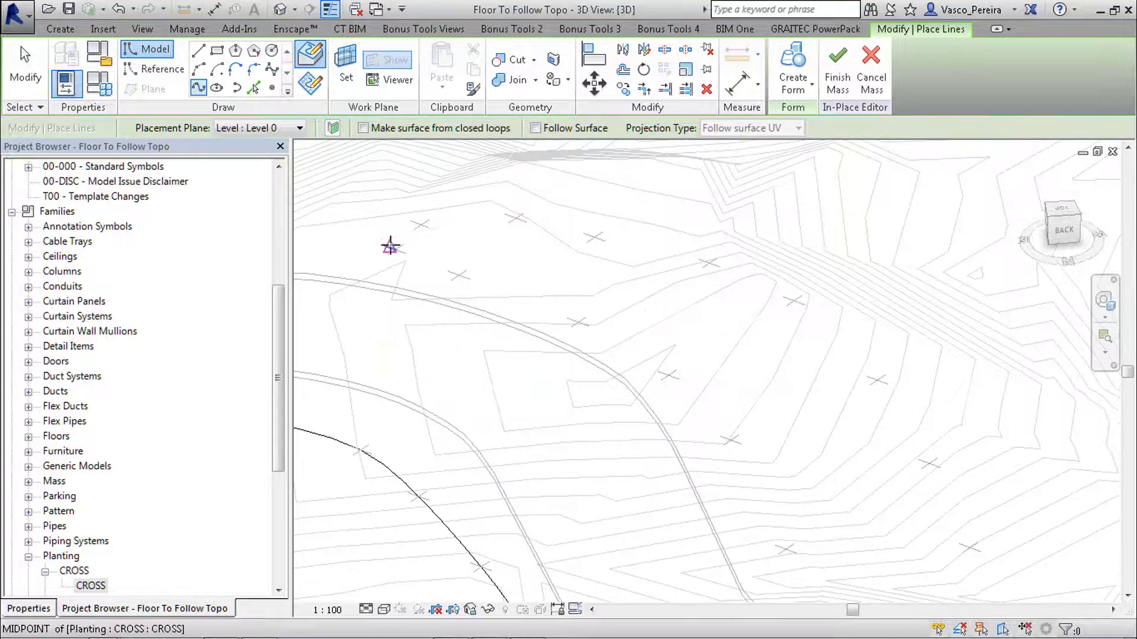
left_click(392, 247)
left_click(455, 275)
left_click(629, 385)
left_click(568, 320)
left_click(665, 375)
left_click(732, 440)
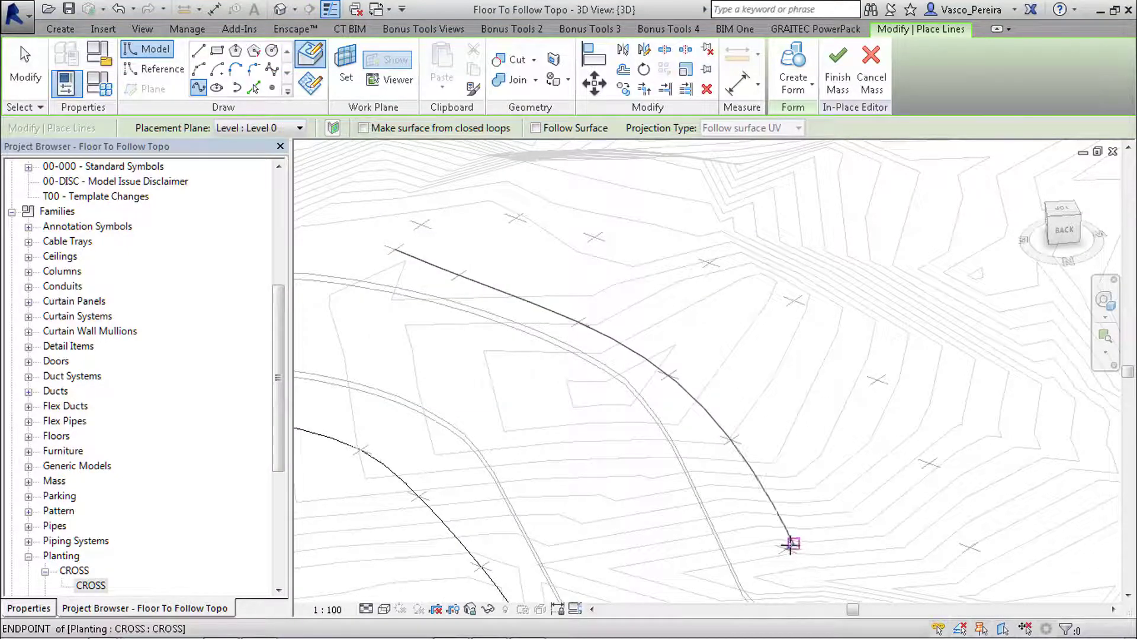
left_click(787, 548)
left_click(824, 601)
middle_click_drag(837, 486, 569, 141)
left_click(515, 206)
key("Escape")
Step: Carry the spline through the remaining road-facing CROSS markers to the far tip of the outline beyond the road
left_click(556, 269)
left_click(603, 322)
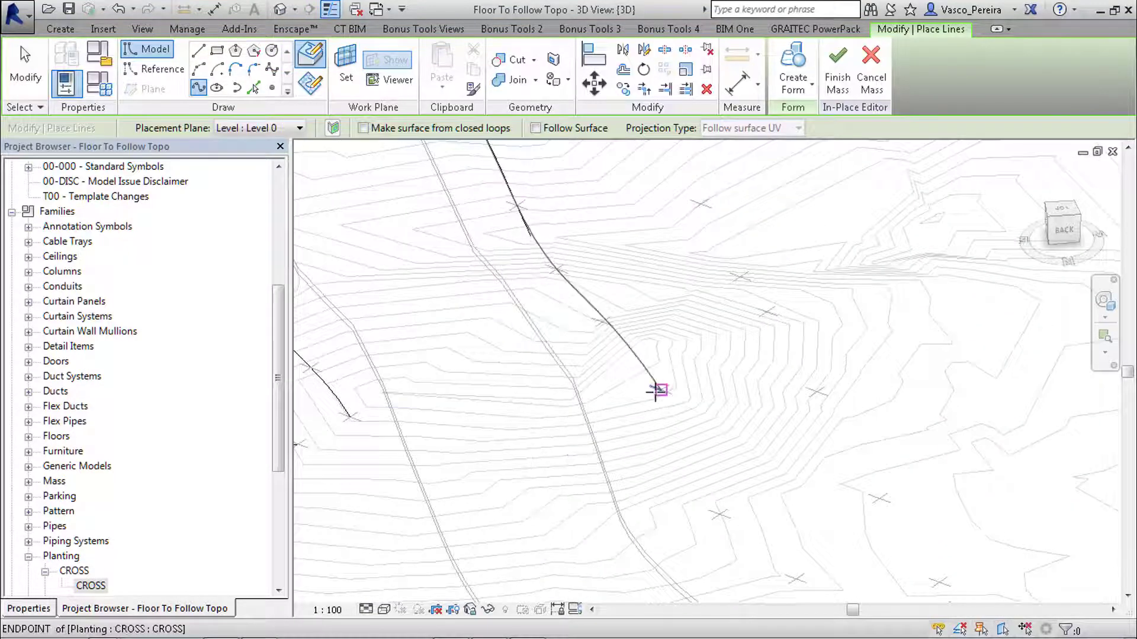
left_click(659, 390)
left_click(719, 513)
left_click(796, 579)
middle_click_drag(828, 572, 753, 422)
left_click(771, 469)
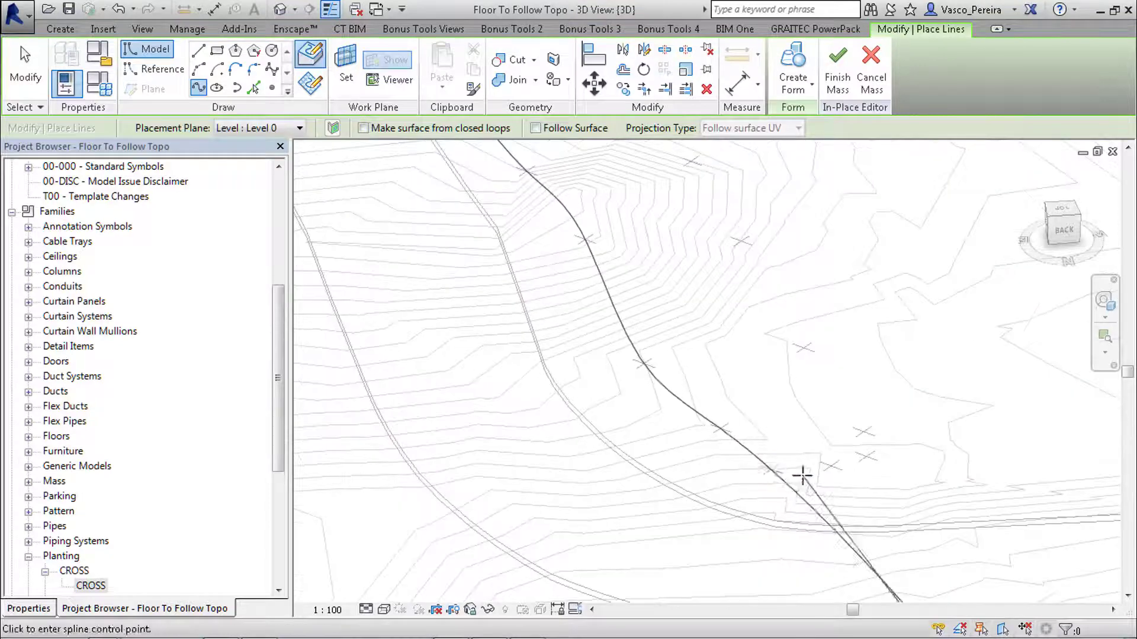
left_click(832, 467)
left_click(863, 456)
Step: Draw a spline through the CROSS markers on the outer side of the second outline, back to its starting end
left_click(690, 163)
middle_click_drag(690, 162, 673, 346)
left_click(599, 221)
middle_click_drag(599, 220, 690, 446)
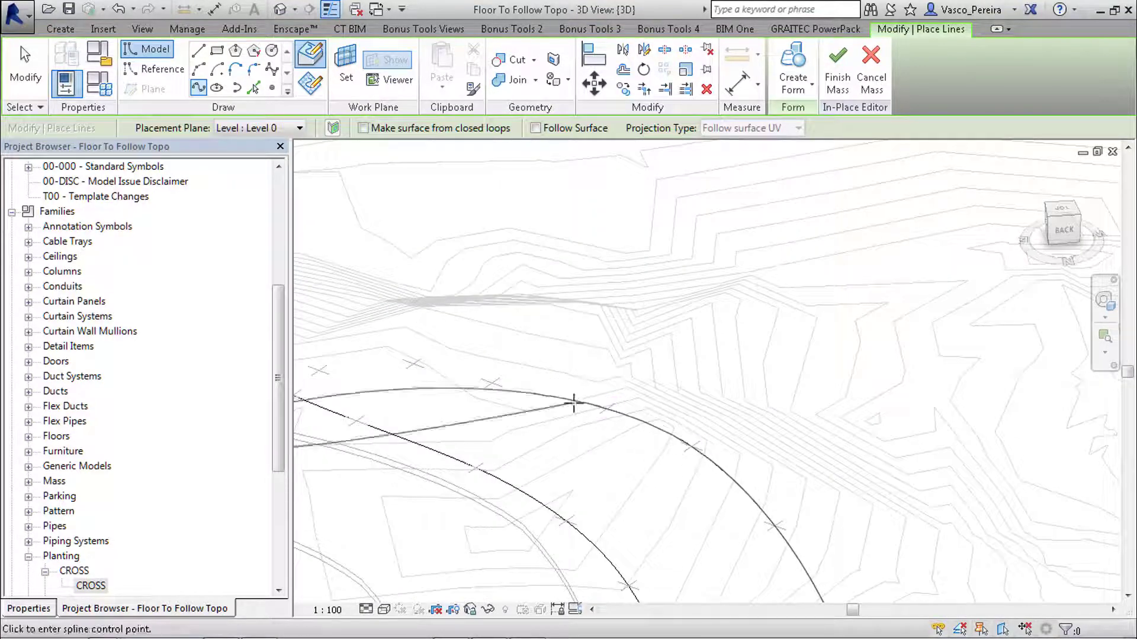
left_click(383, 361)
scroll(499, 337, "down", 5)
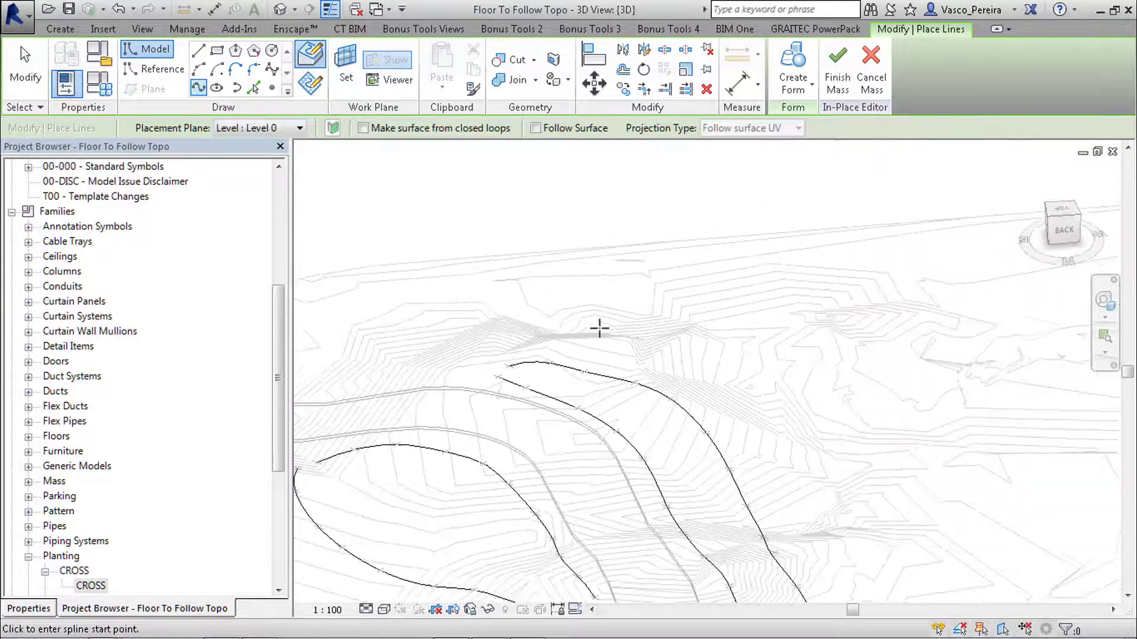
Step: Select the four splines of both outlines and divide each into a path with nodes
mouse_move(599, 327)
middle_mouse_down()
mouse_move(657, 379)
mouse_move(659, 368)
middle_mouse_up()
key("Escape")
key("Escape")
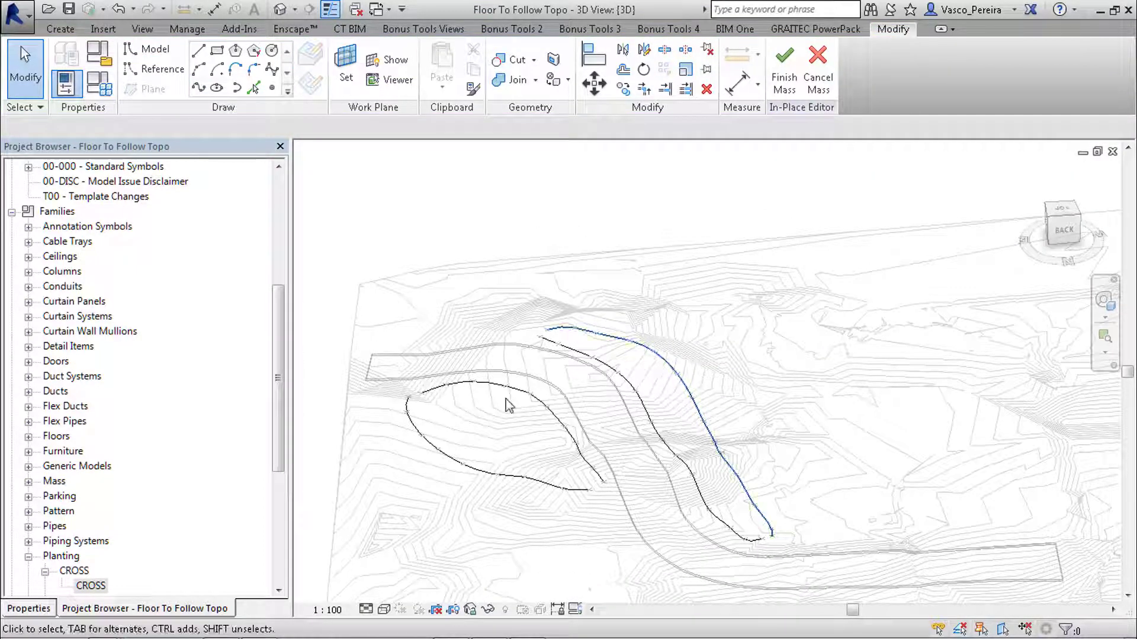
left_click(452, 462)
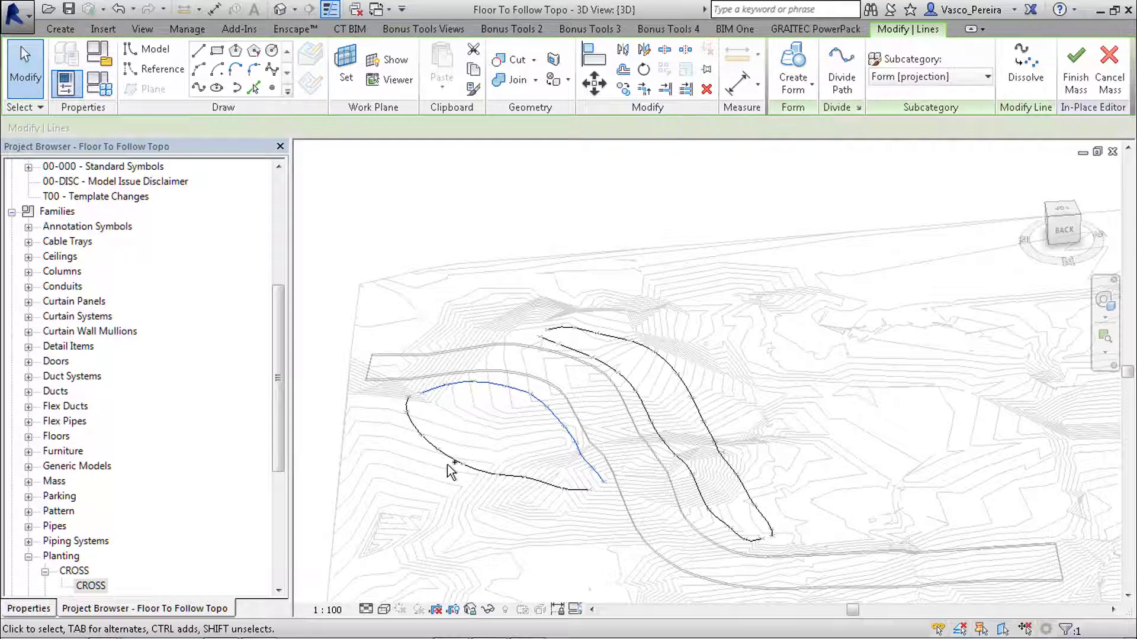
left_click(665, 359, "ctrl")
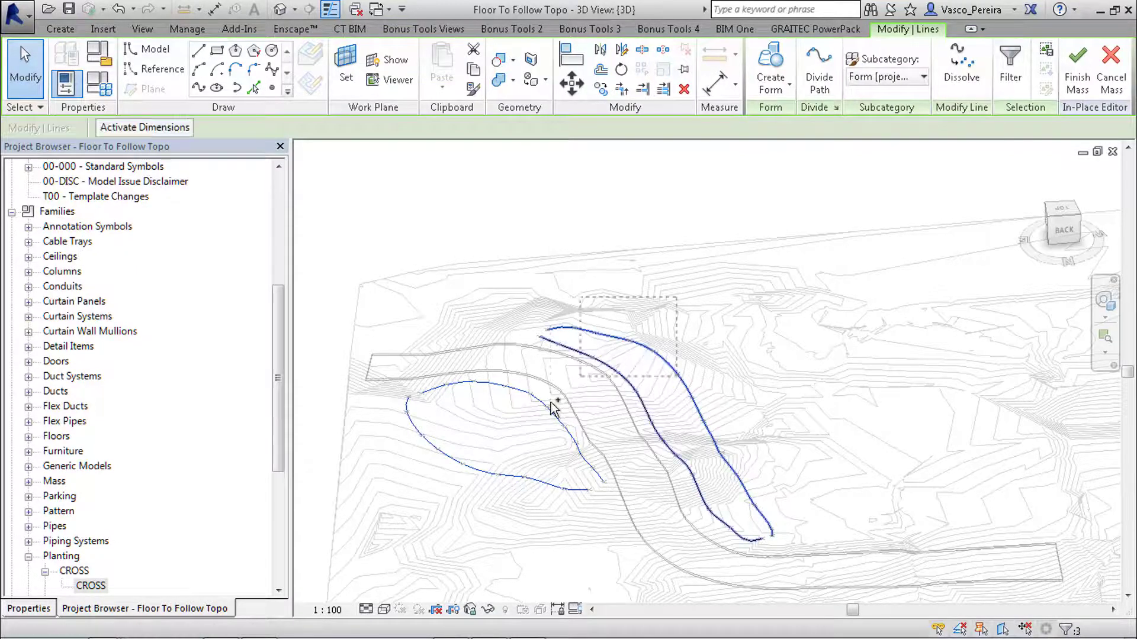
left_click(818, 80)
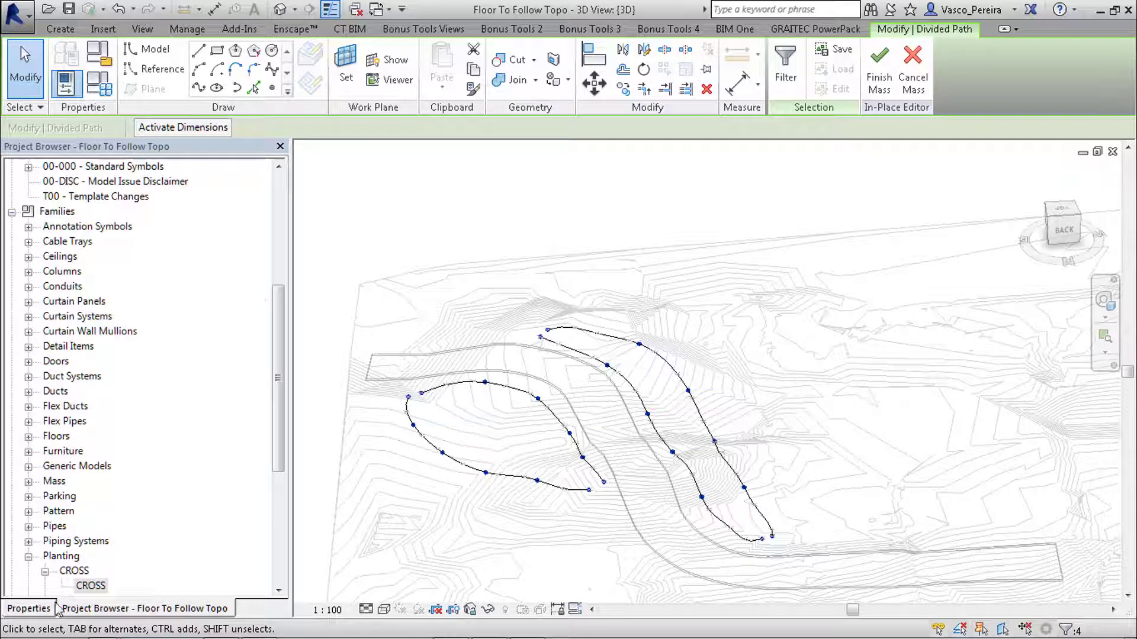
Step: Set the number of nodes on the four divided paths to 12
left_click(29, 609)
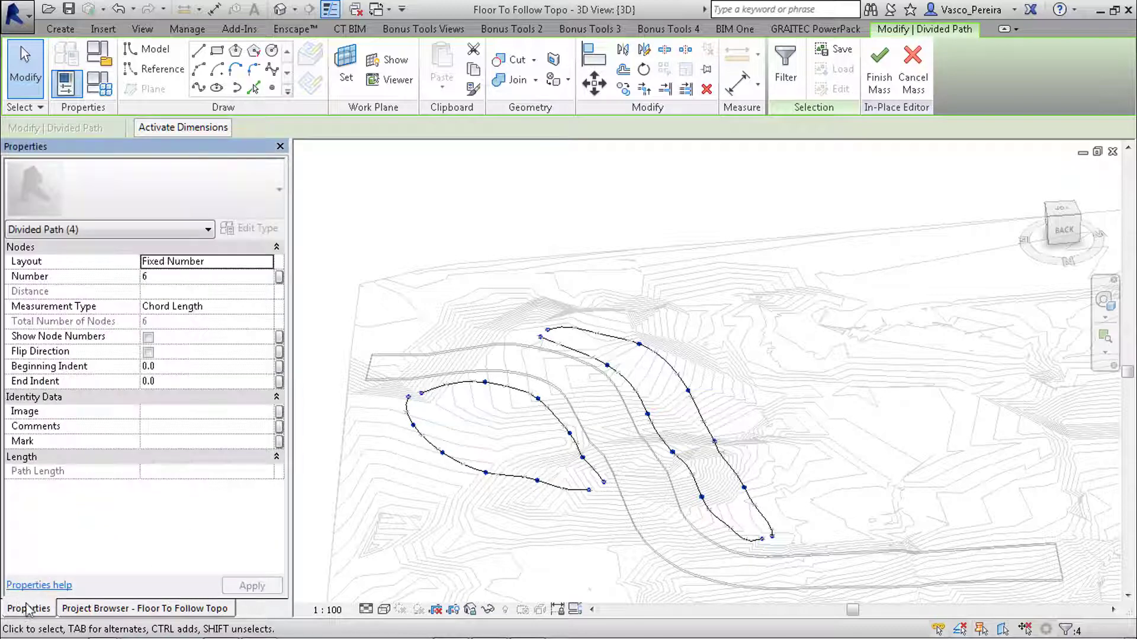
left_click(212, 279)
type("12")
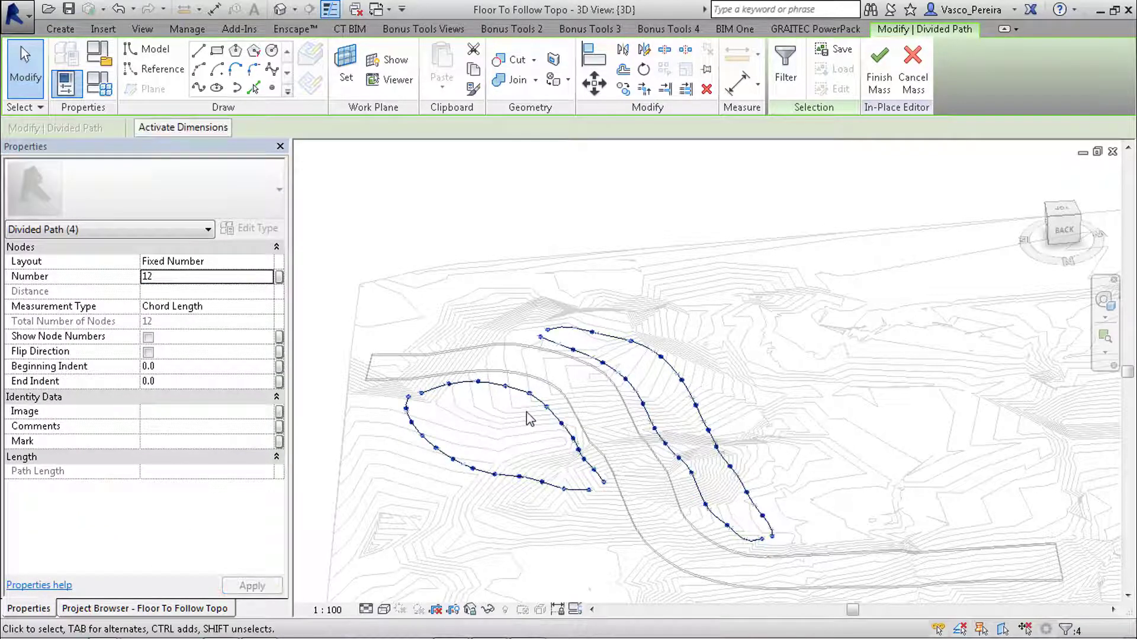
left_click(457, 422)
scroll(515, 436, "up", 2)
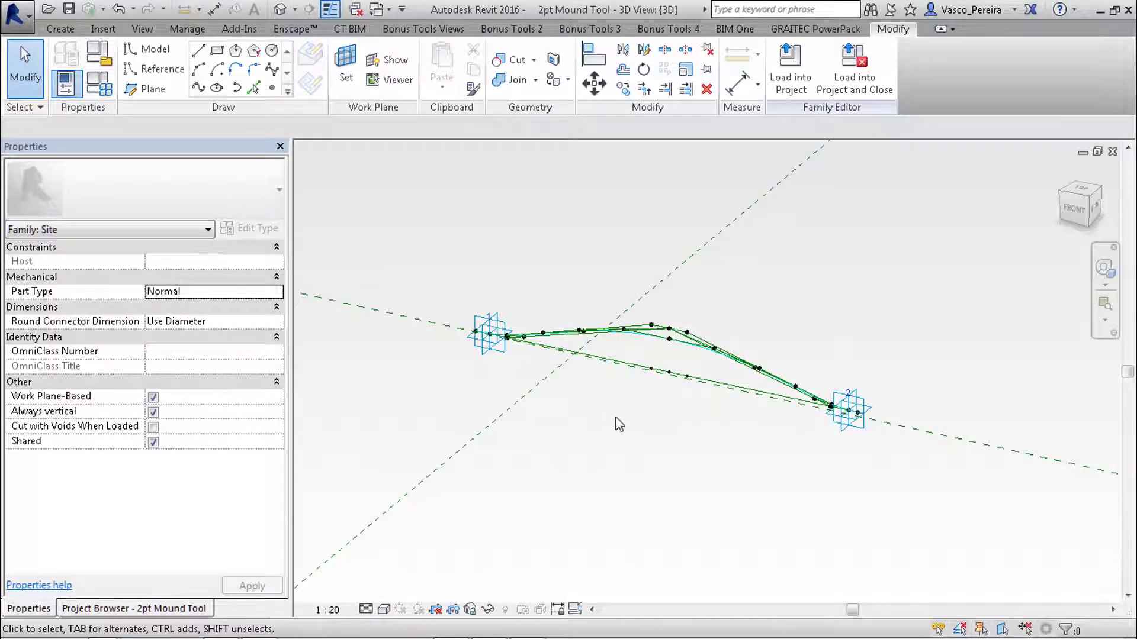
Step: Examine the mound curve, its reference points and end points in the 2pt Mound Tool family
scroll(655, 353, "up", 5)
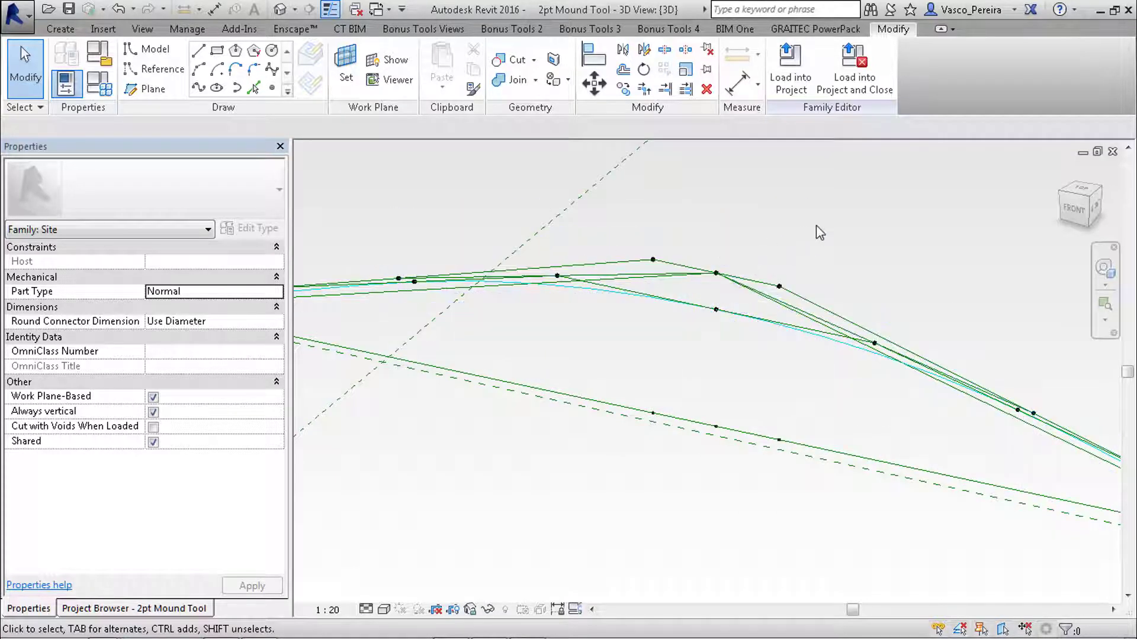
scroll(823, 235, "down", 2)
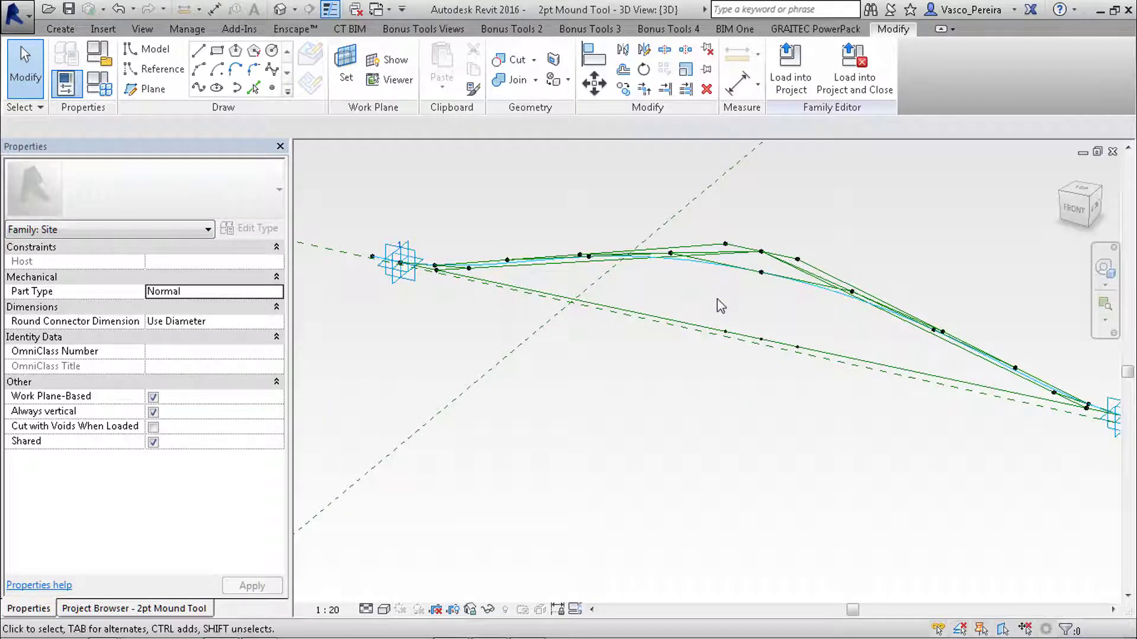
scroll(687, 302, "up", 4)
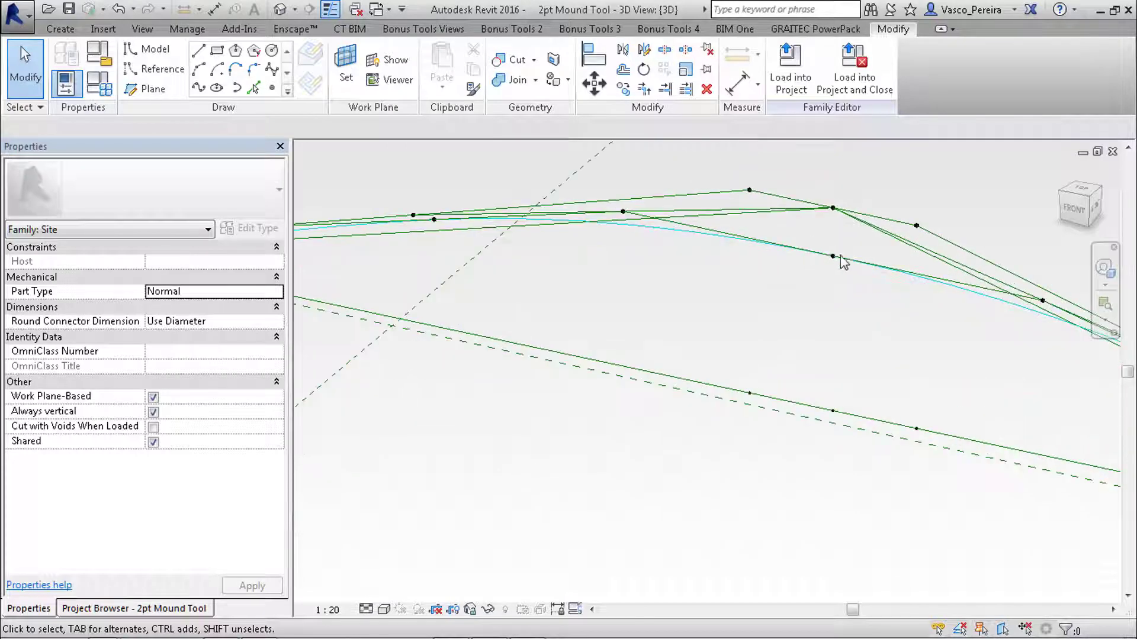
left_click(836, 257)
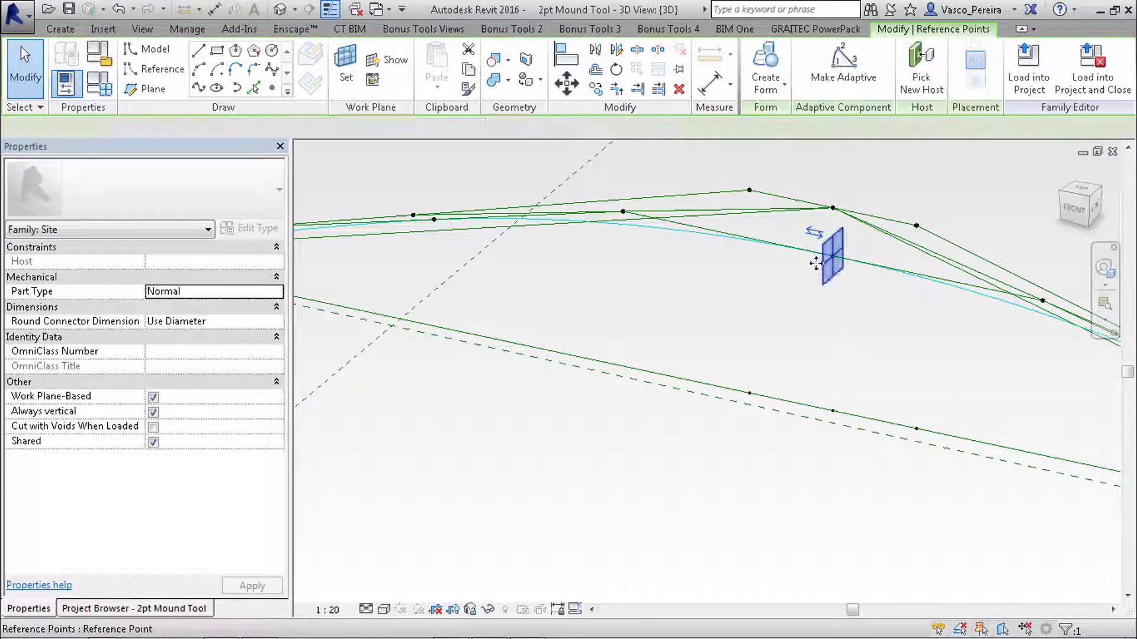
left_click(657, 231)
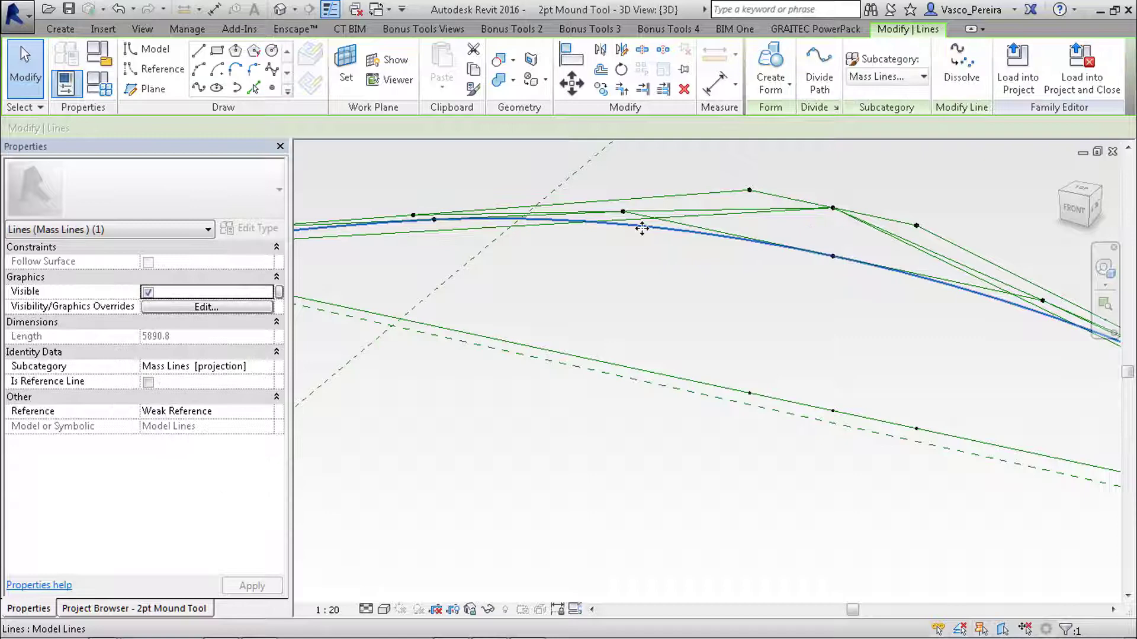
scroll(643, 228, "down", 2)
middle_click_drag(400, 231, 714, 248)
scroll(713, 248, "up", 3)
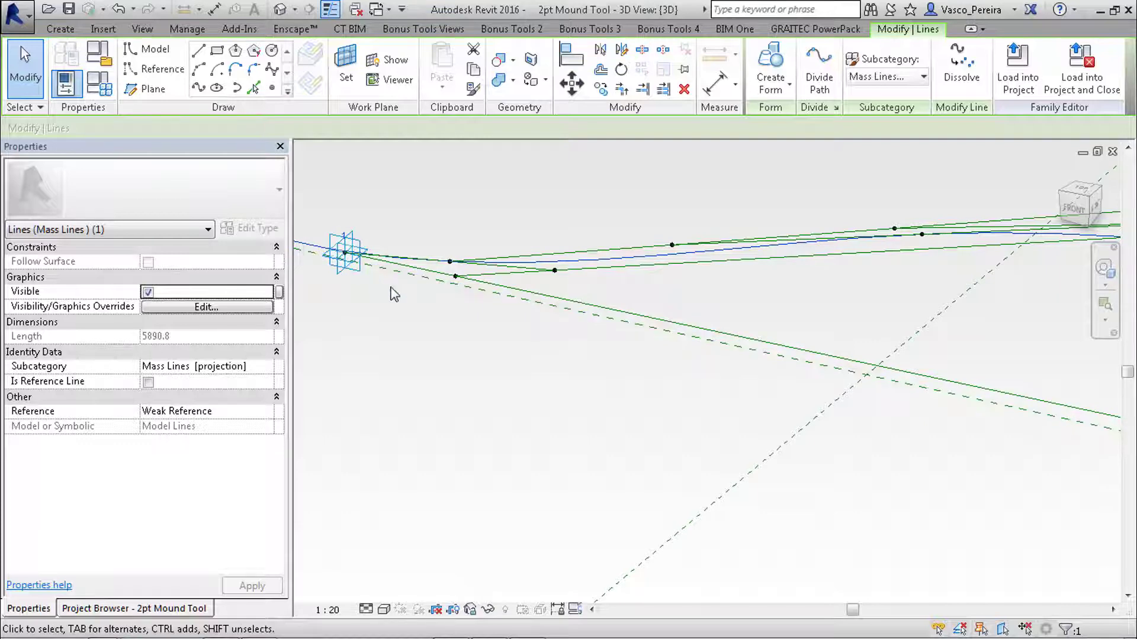
middle_click_drag(393, 294, 521, 374)
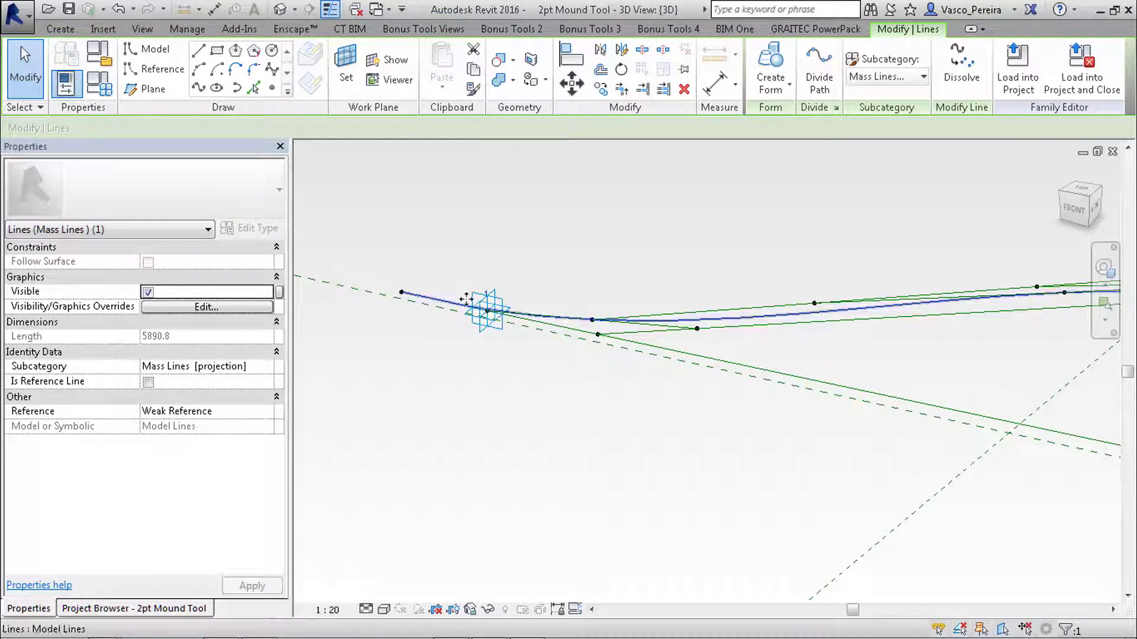
scroll(417, 281, "down", 2)
middle_click_drag(814, 309, 494, 247)
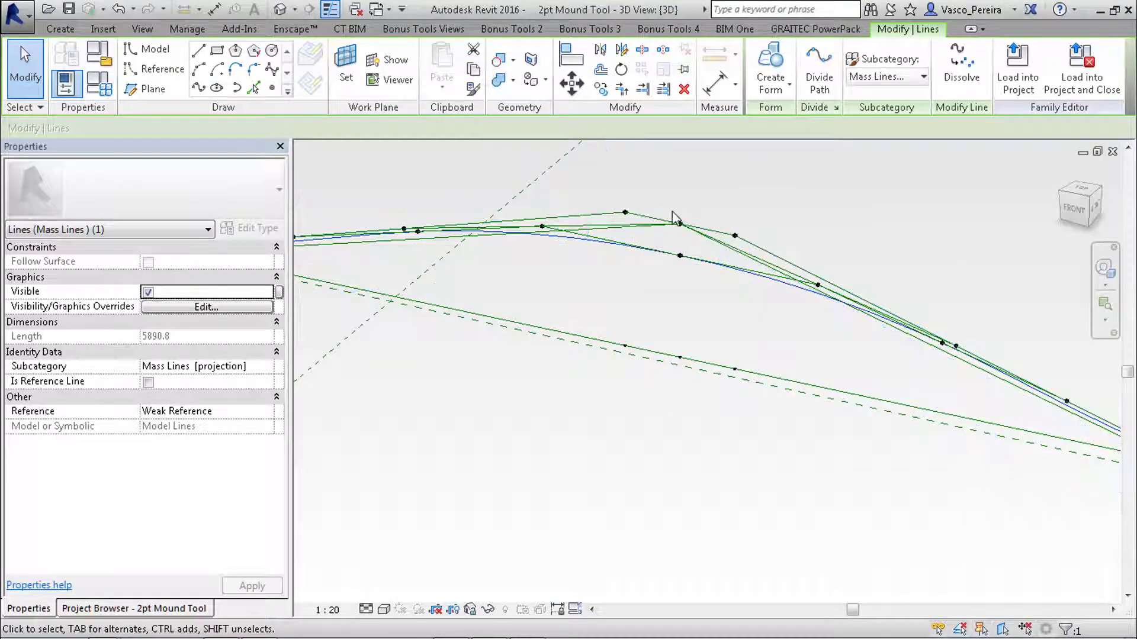
left_click_drag(671, 202, 687, 248)
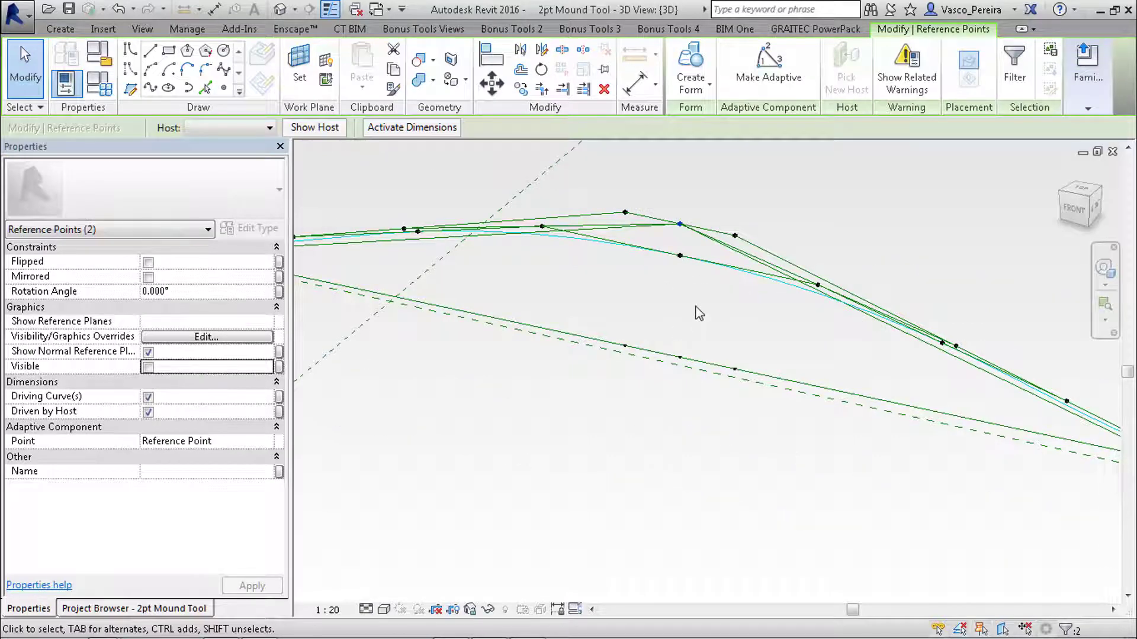
middle_click_drag(675, 300, 701, 305)
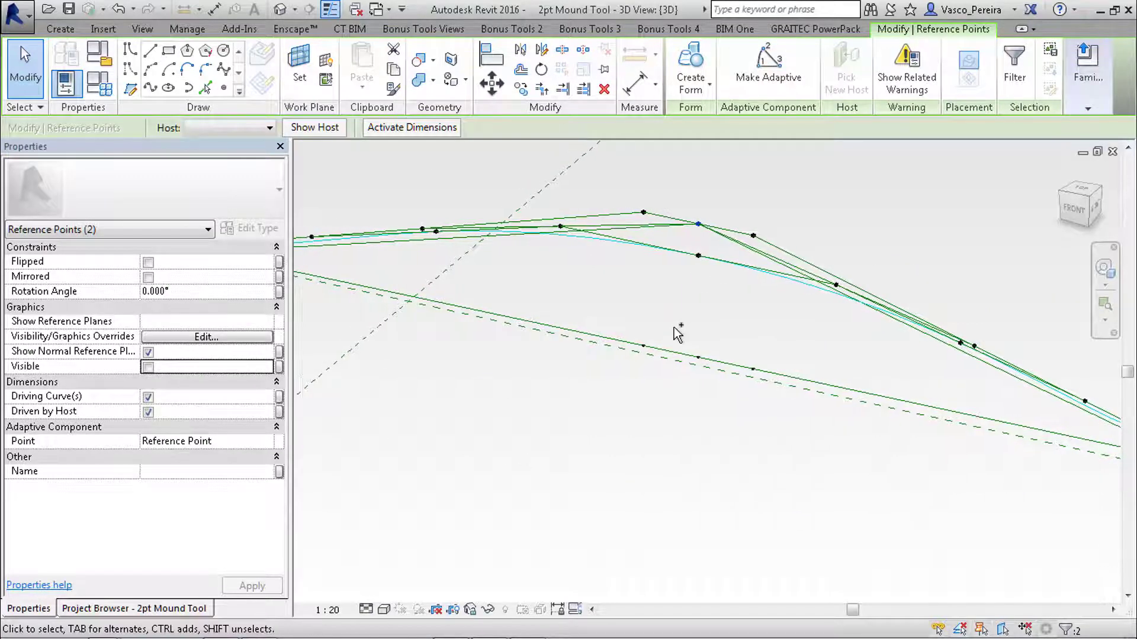
Step: Load the 2pt Mound Tool family into the Floor To Follow Topo project, overwriting the existing version
left_click(1073, 93)
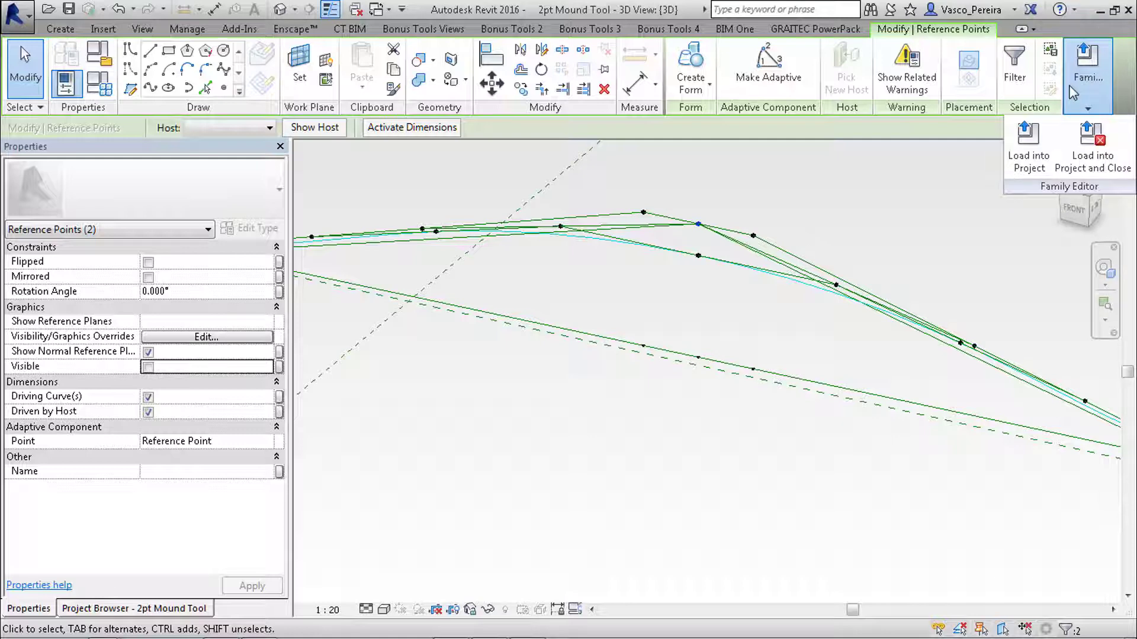
left_click(1047, 134)
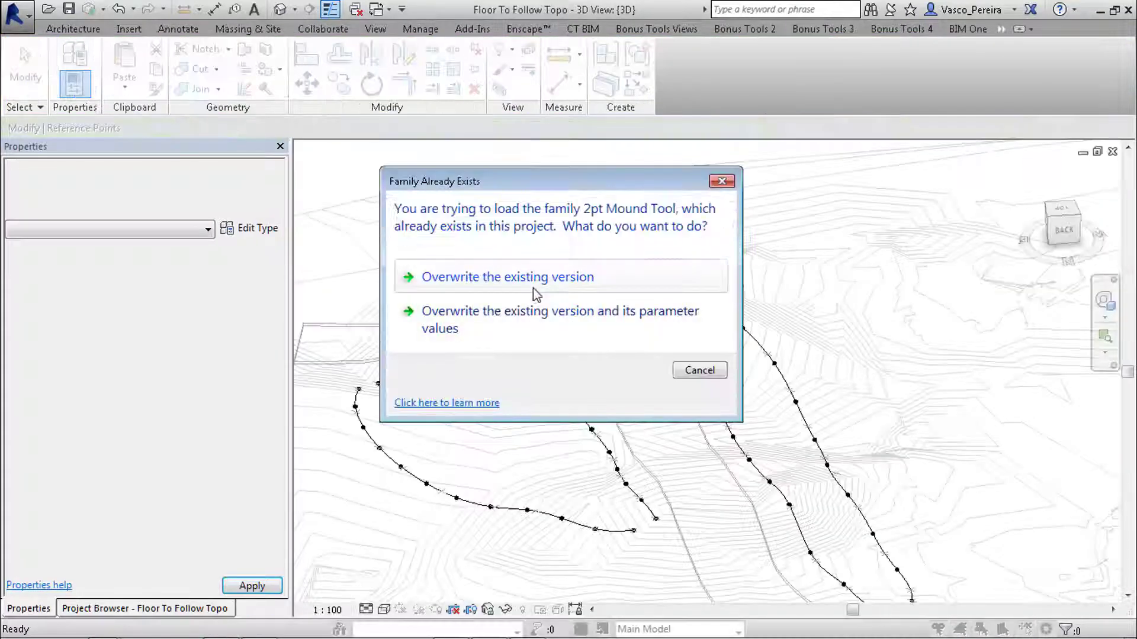
left_click(534, 289)
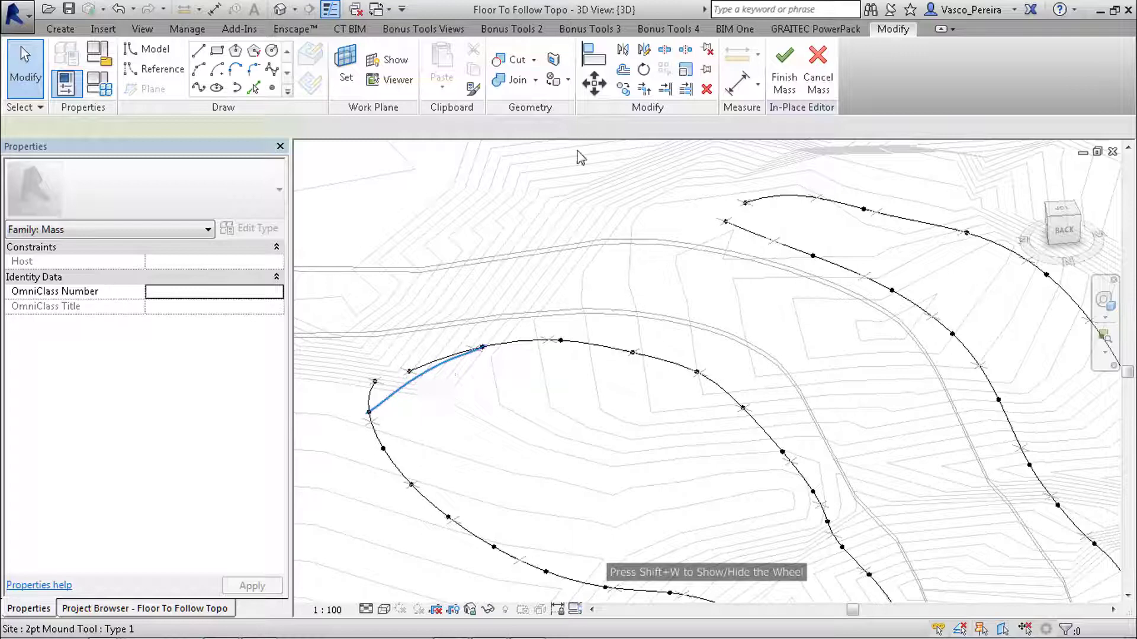
Step: Repeat the mound component placed on the first outline across all its divided-path nodes
left_click(664, 70)
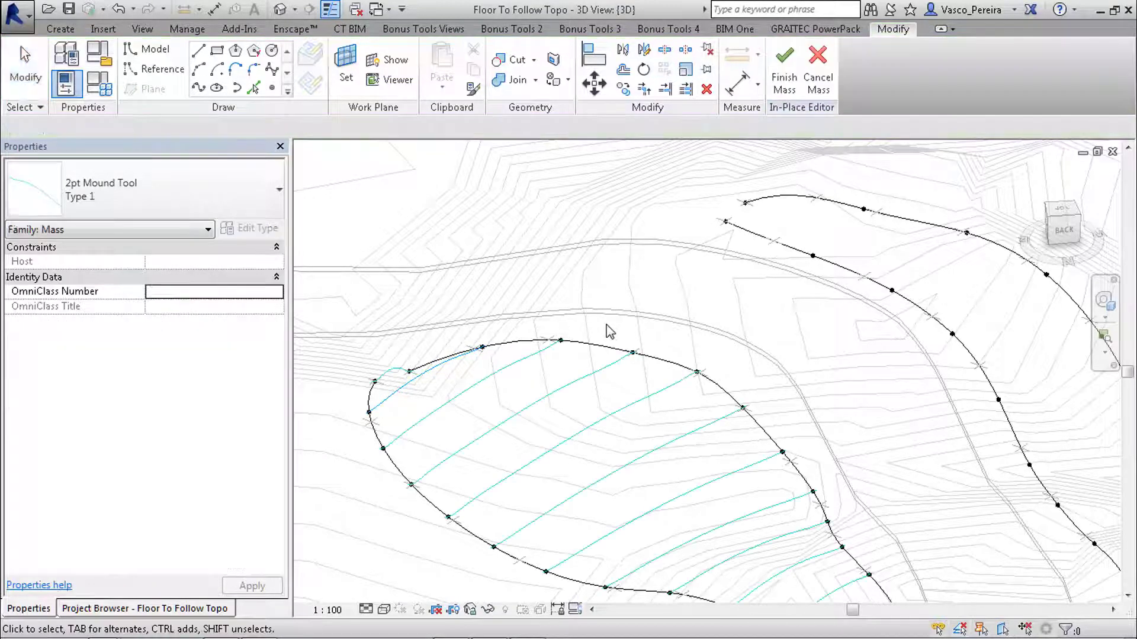
left_click(646, 323)
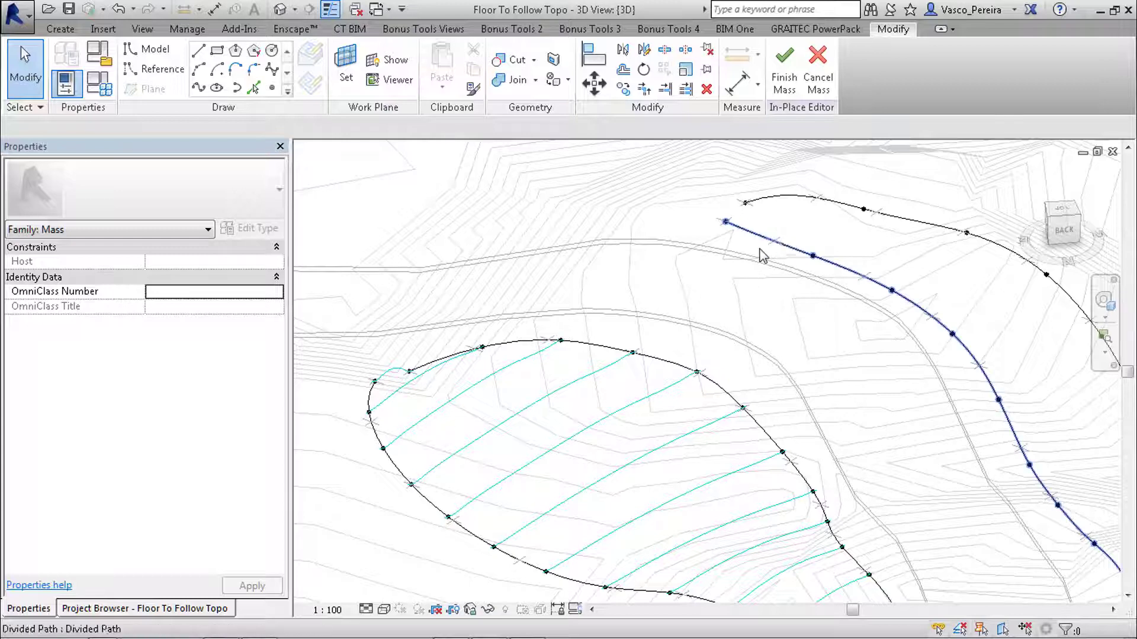
Step: Place a 2pt Mound Tool component between the matching second nodes of the two paths beyond the road
key("c")
key("m")
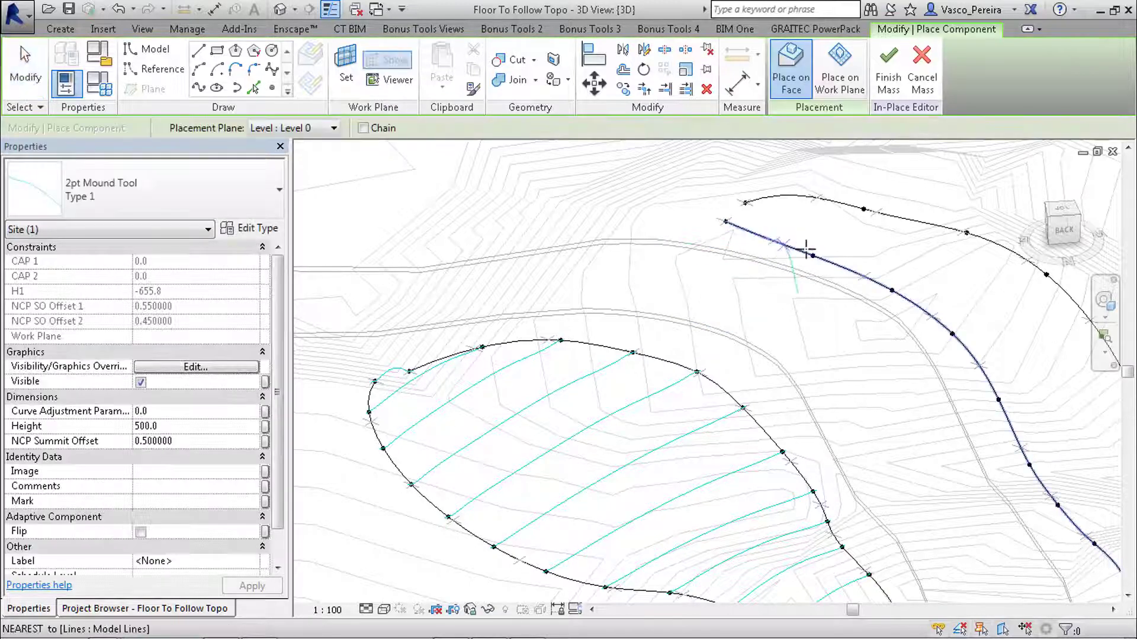
left_click(812, 255)
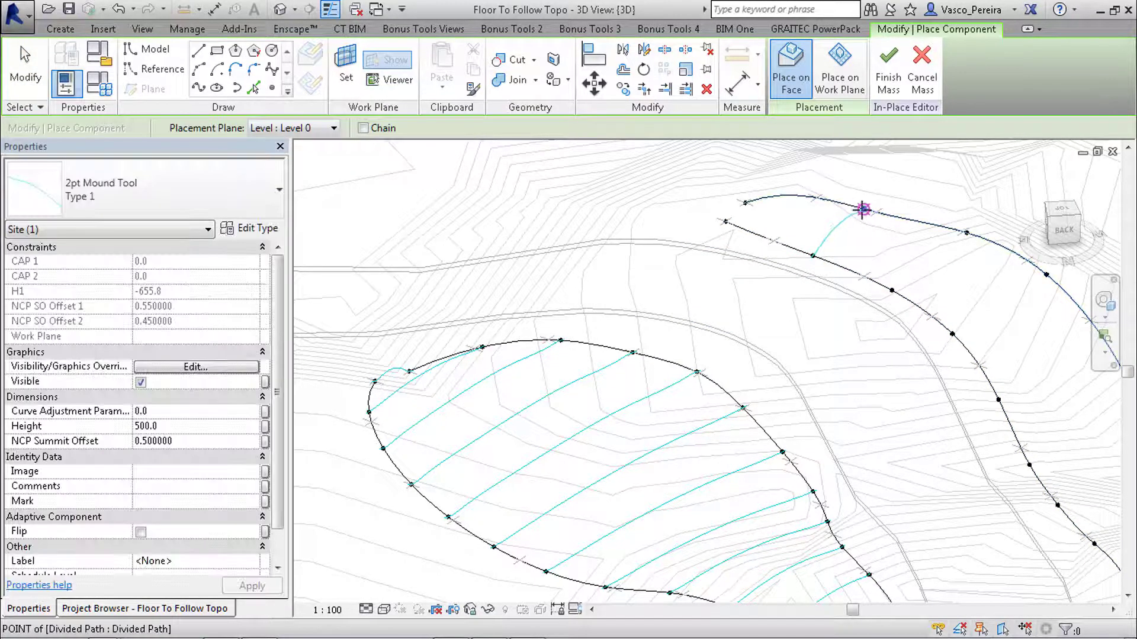
left_click(862, 211)
key("Escape")
Step: Repeat the new mound component along all the nodes of the outline beyond the road
left_click(850, 223)
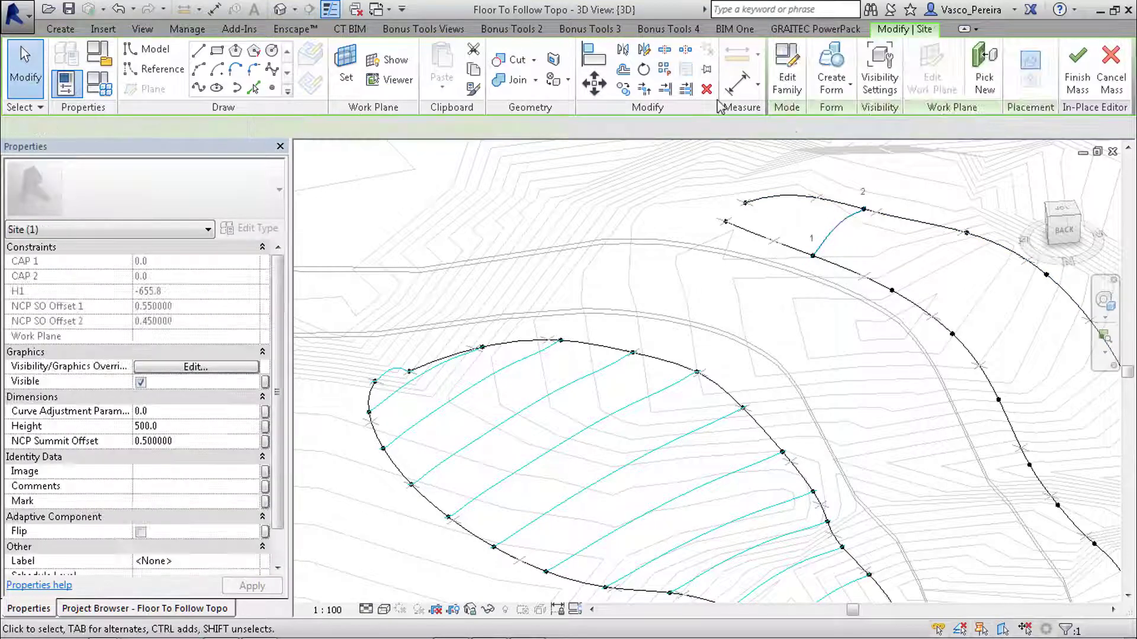
left_click(666, 68)
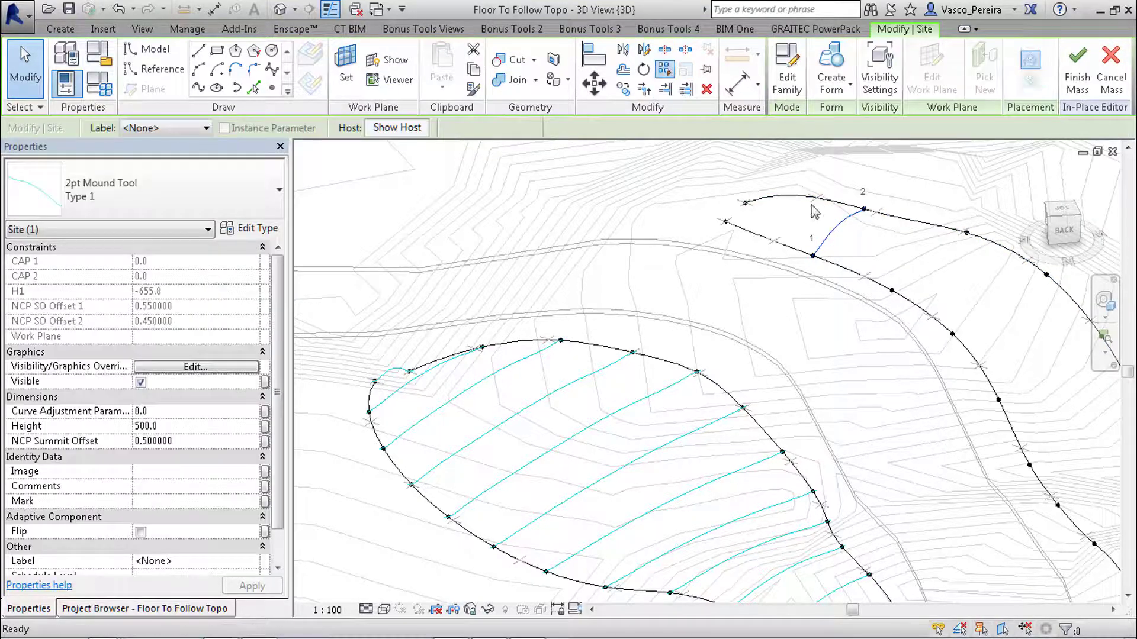
left_click(852, 219)
left_click(799, 62)
scroll(703, 223, "down", 2)
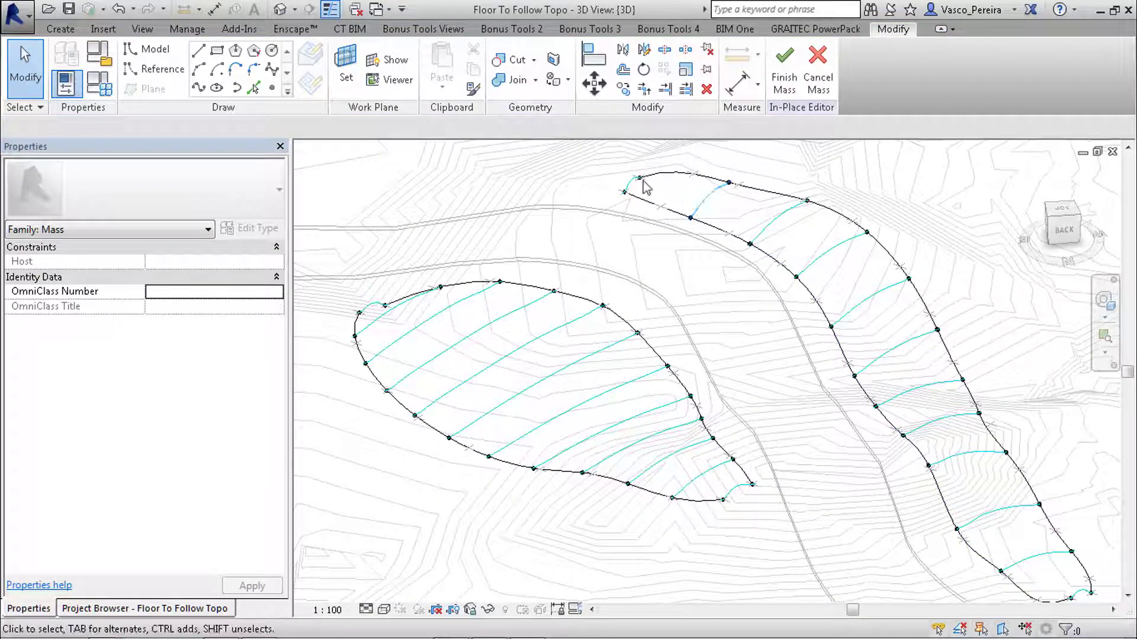
Step: Select only the mound components of the outline beyond the road and set their Height to -1000
left_click(921, 449)
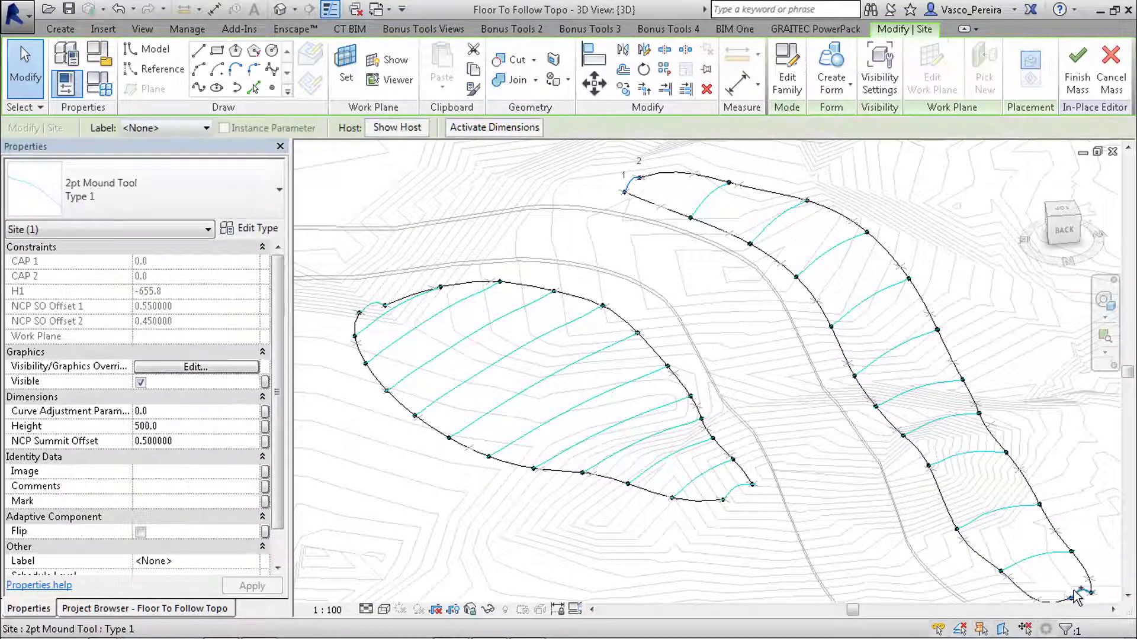
left_click(190, 431)
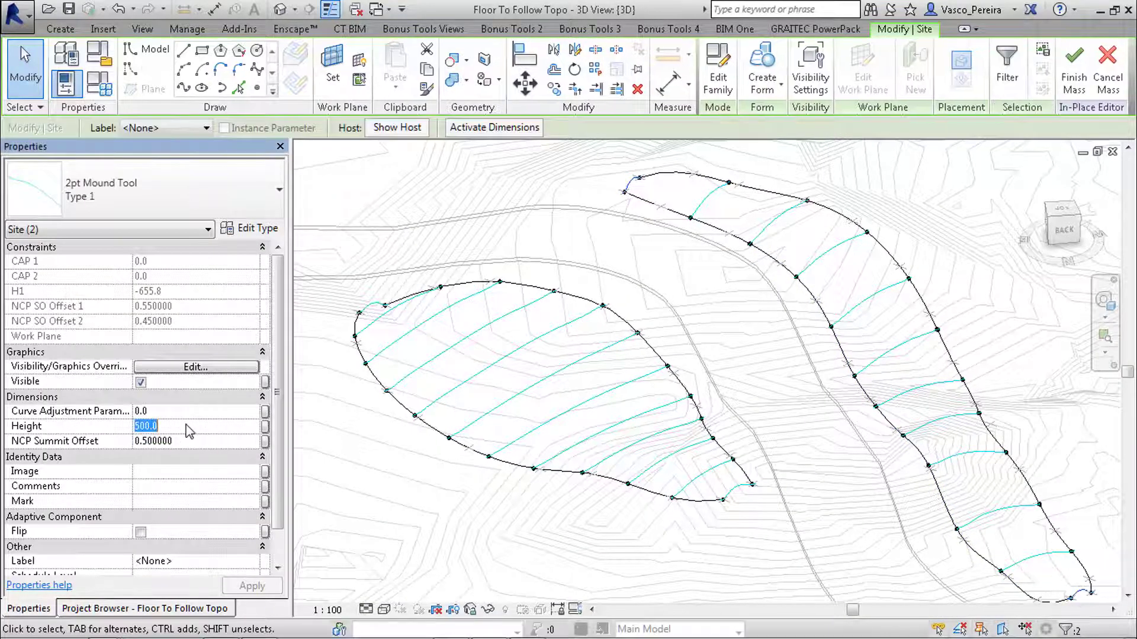
left_click(705, 191)
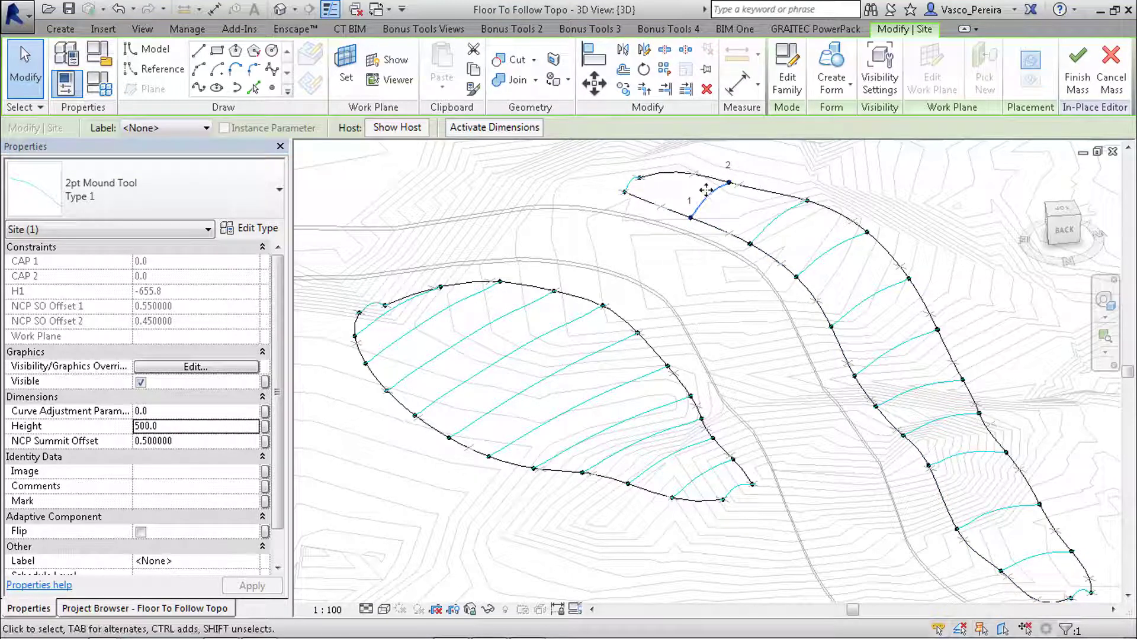
key("s")
key("a")
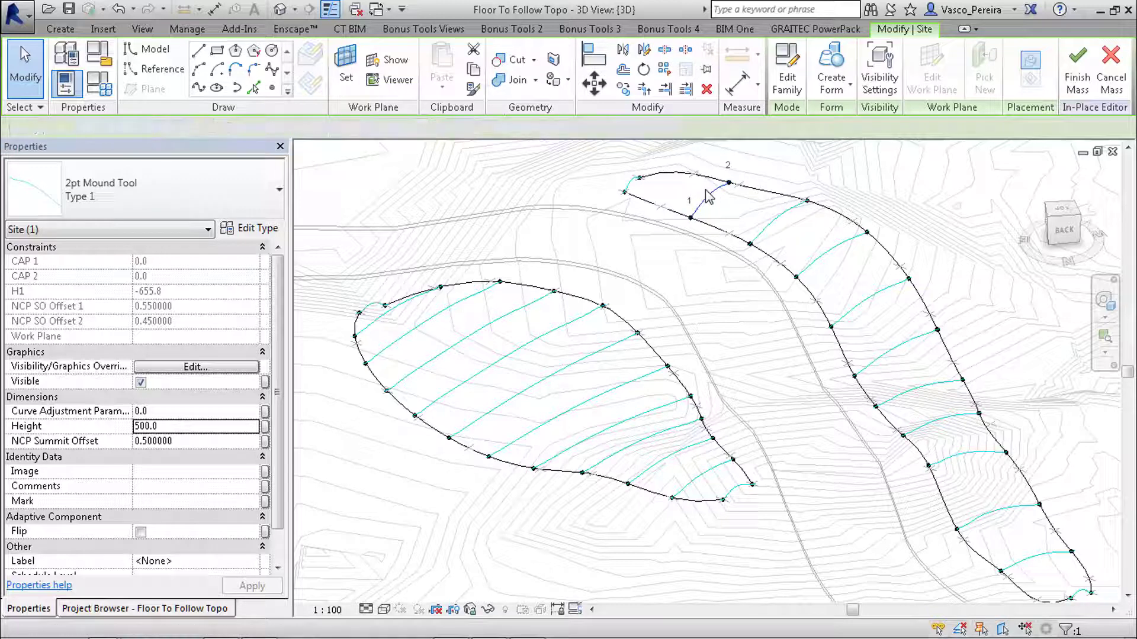
left_click_drag(723, 273, 480, 524, "shift")
left_click_drag(653, 239, 256, 348, "shift")
left_click(181, 426)
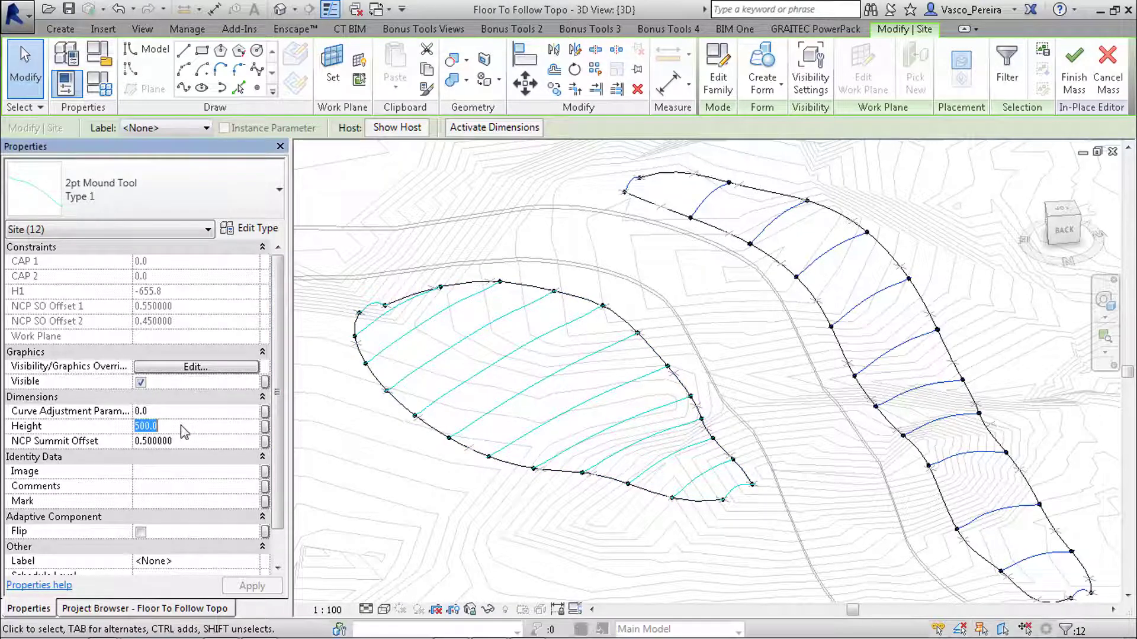
type("-10")
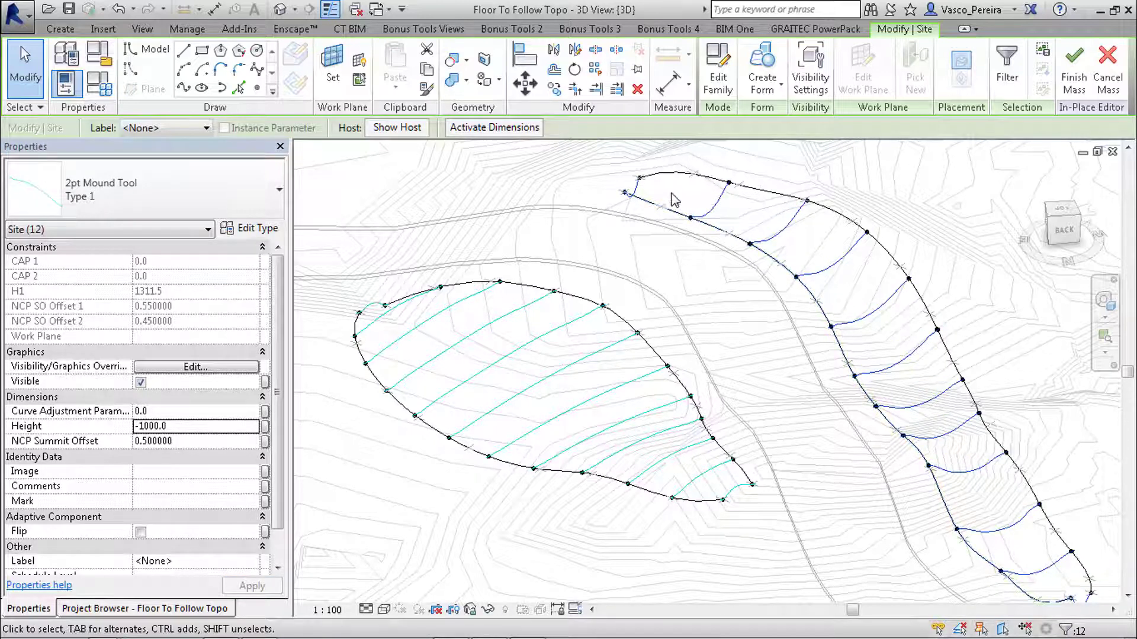
Step: Select the two end mound components of the outline beyond the road and set their Height to -50
left_click(636, 184)
middle_click_drag(894, 414, 888, 400)
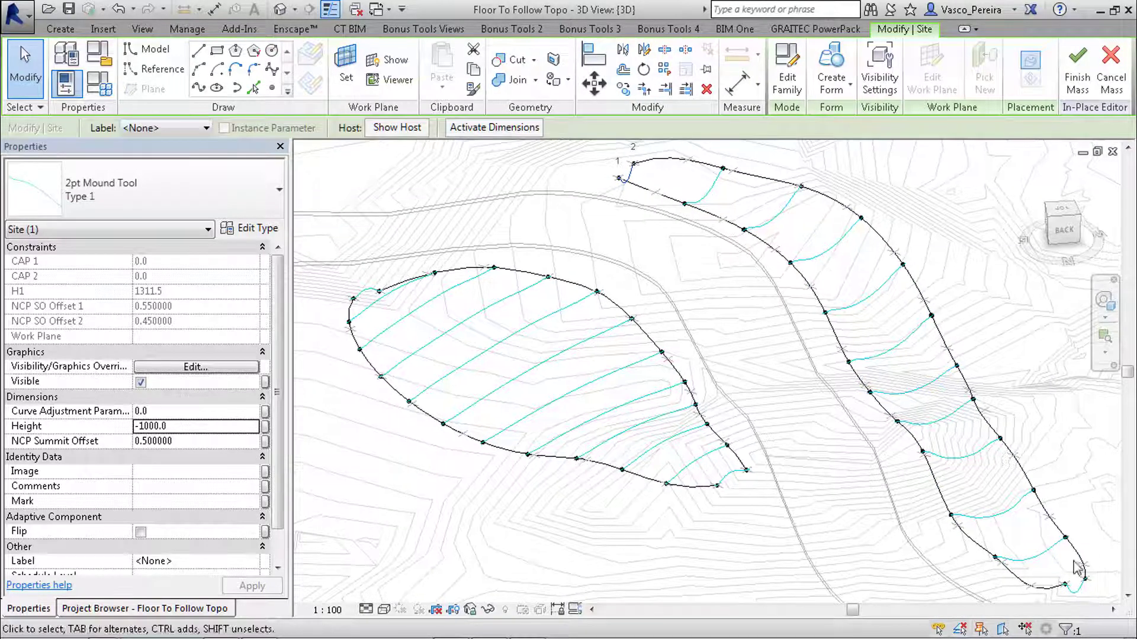
left_click(1080, 592, "ctrl")
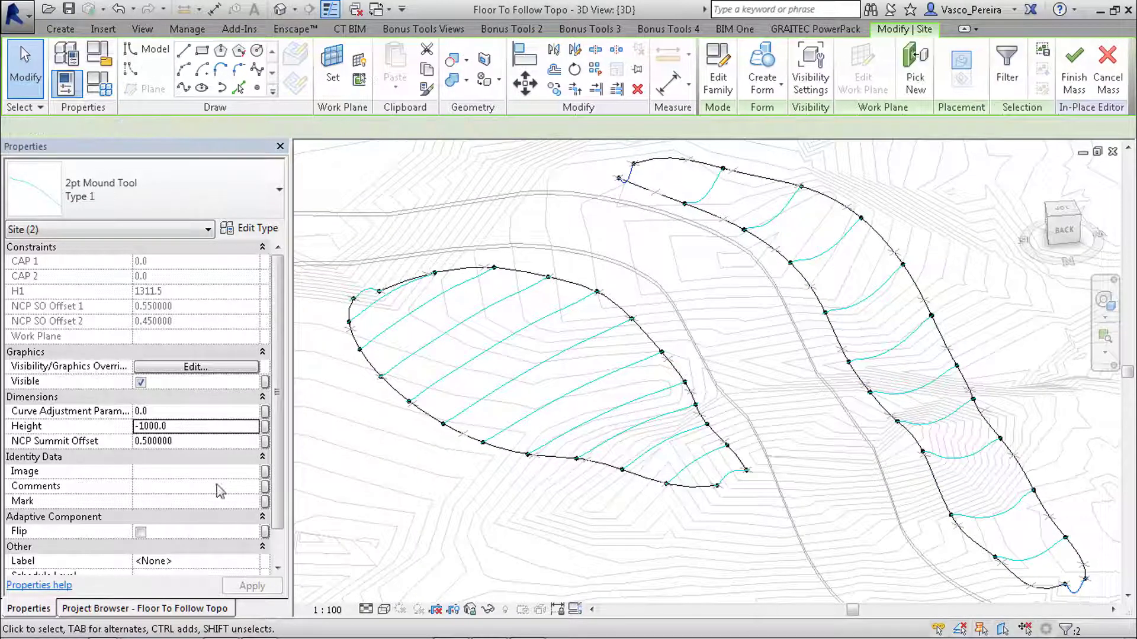
left_click(188, 428)
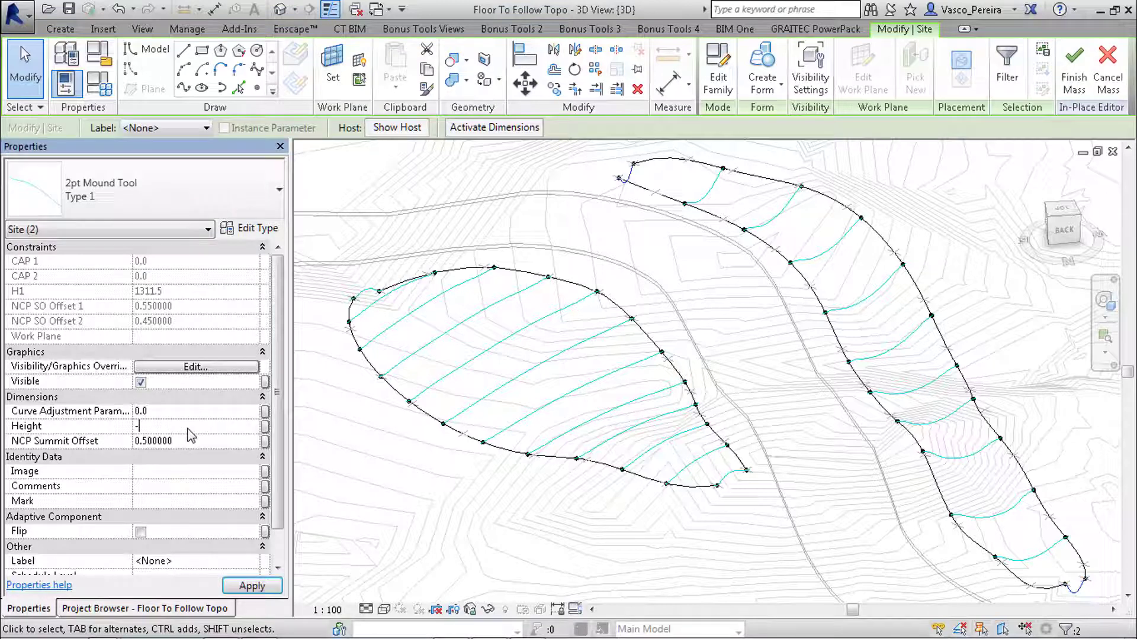
type("-50")
key("Return")
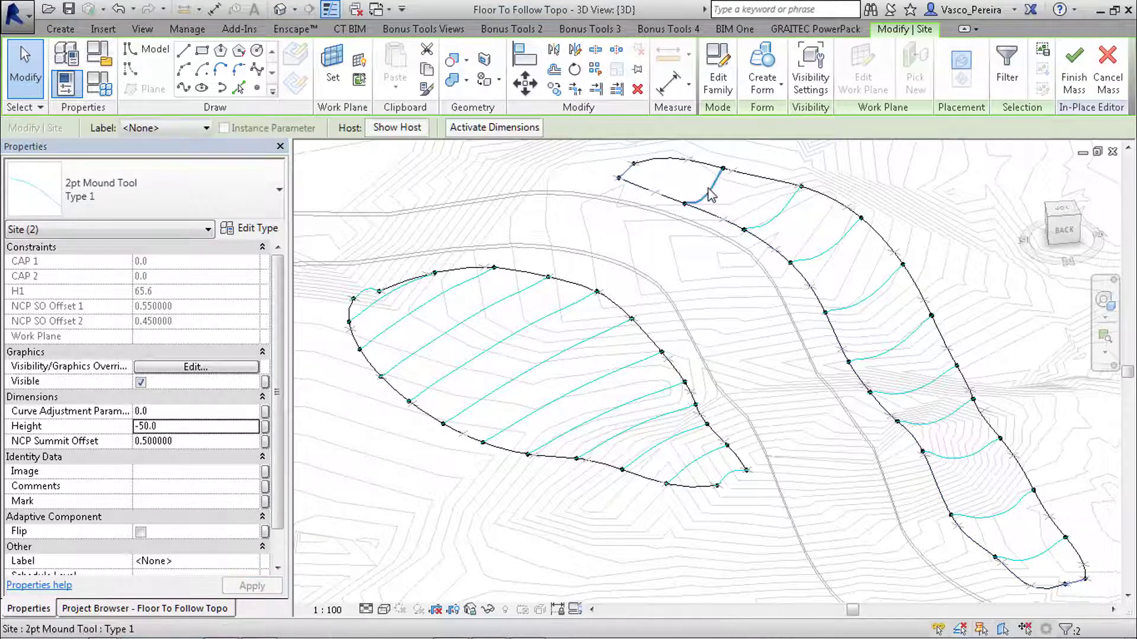
Step: Set the Height of the second and second-to-last mound components beyond the road to -500
key("ctrl+z")
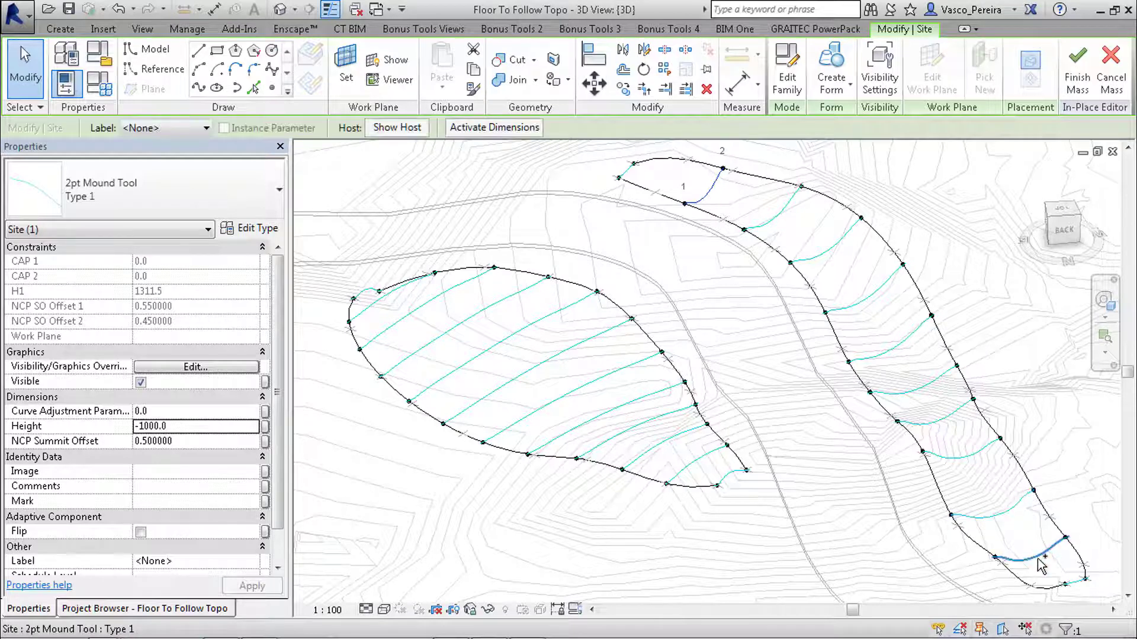
left_click(182, 427)
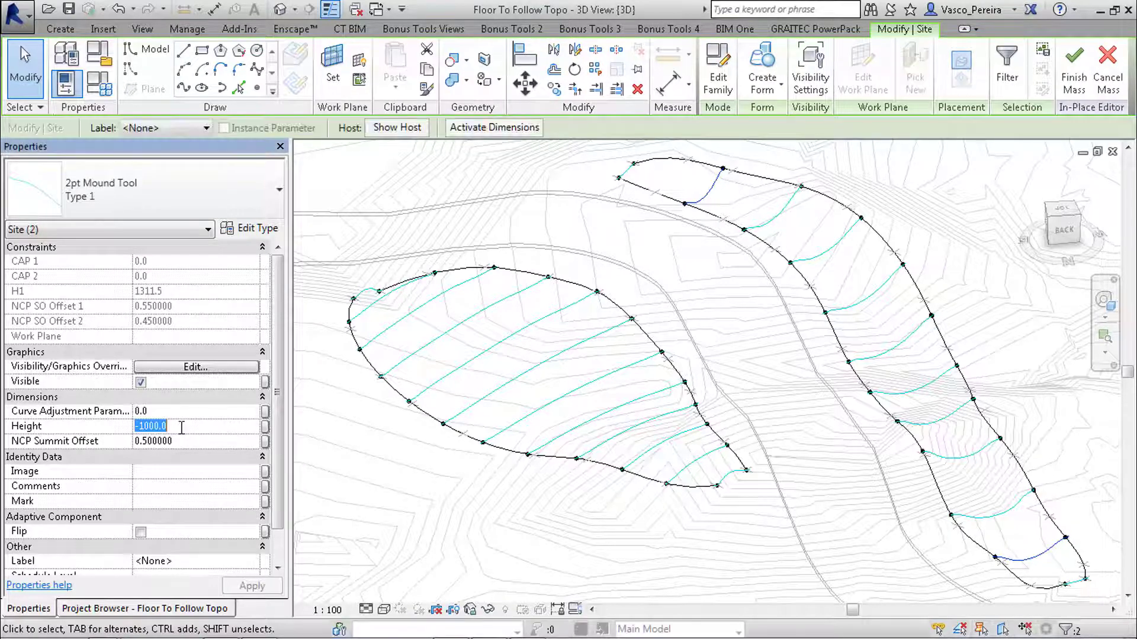
type("-")
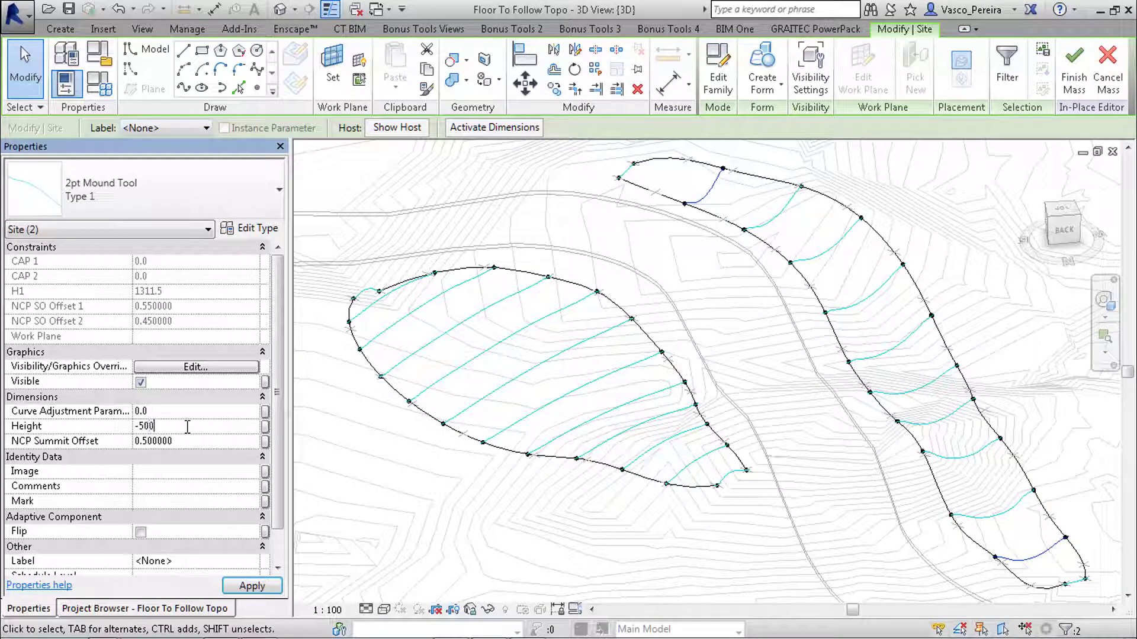
type("500")
key("Return")
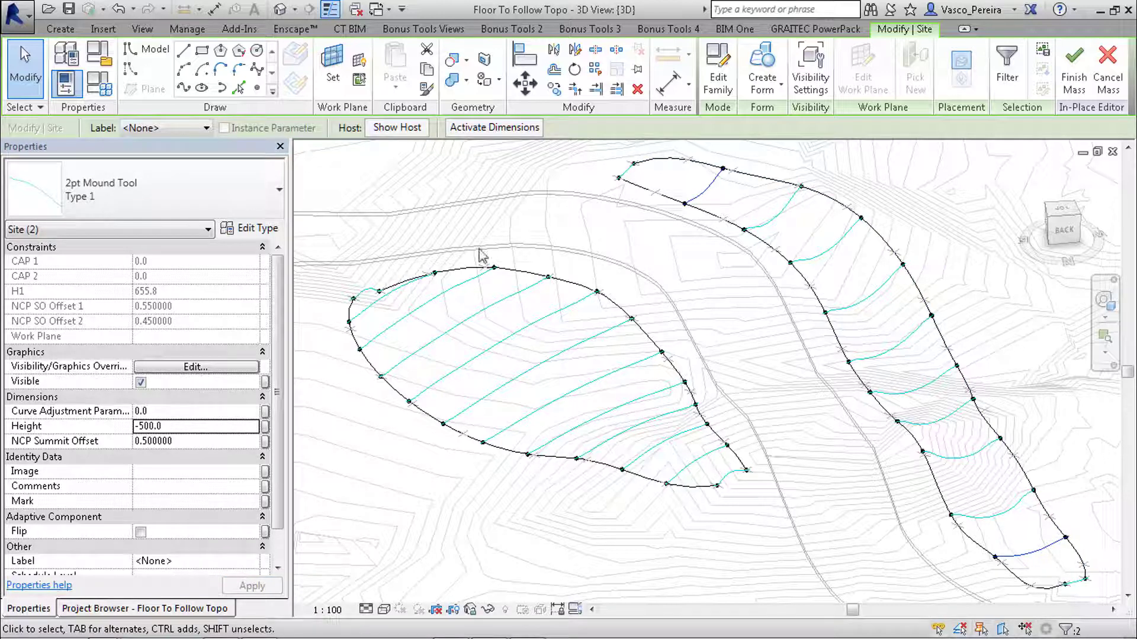
Step: Select all the mound components of the first outline and set their Height to 2500
left_click(402, 260)
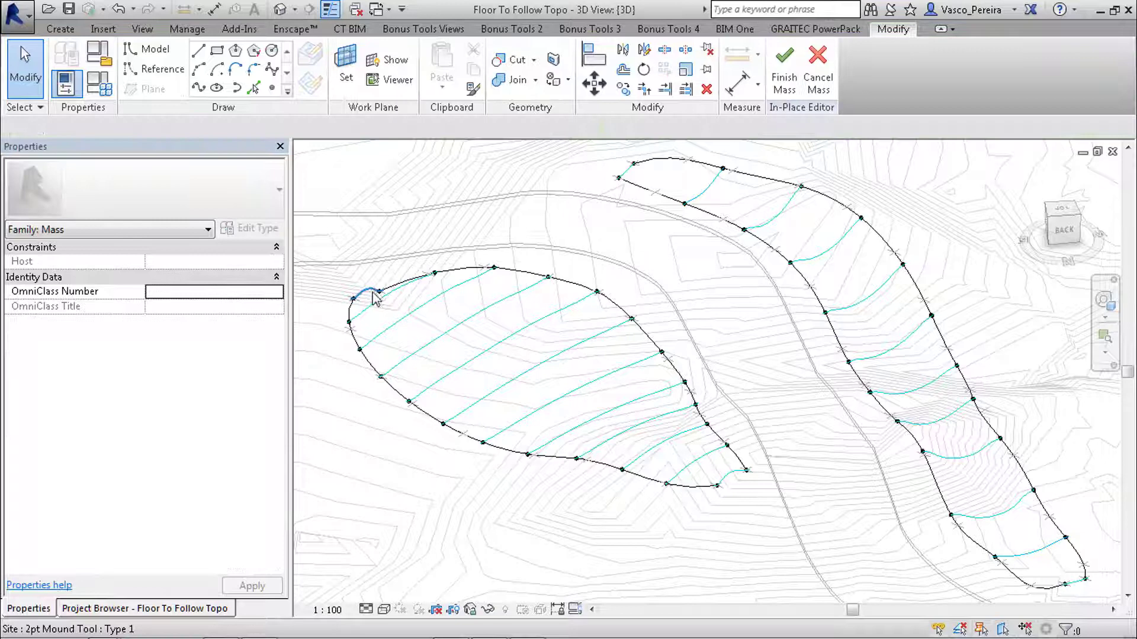
left_click(373, 292)
left_click(729, 473, "ctrl")
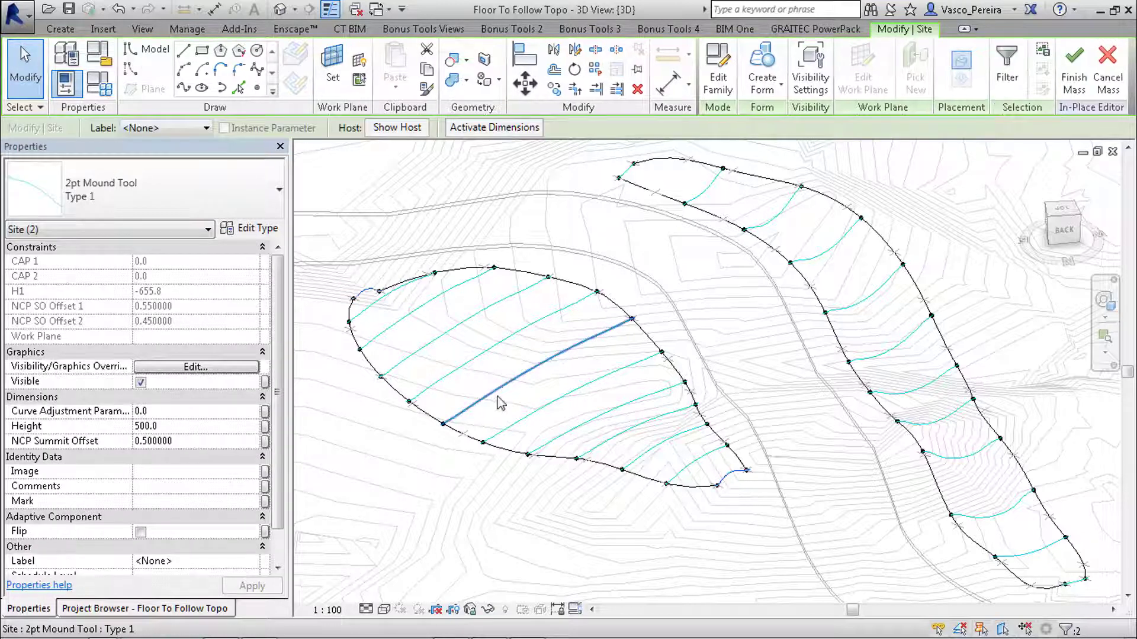
left_click_drag(1092, 179, 838, 598)
left_click(185, 425)
type("2")
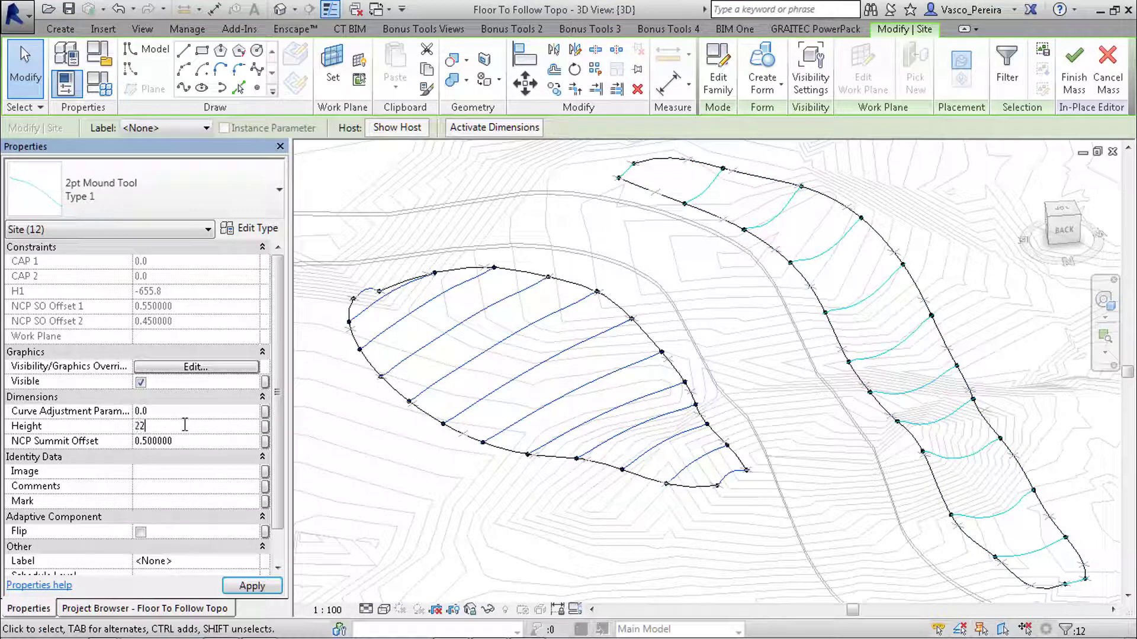
left_click(378, 269)
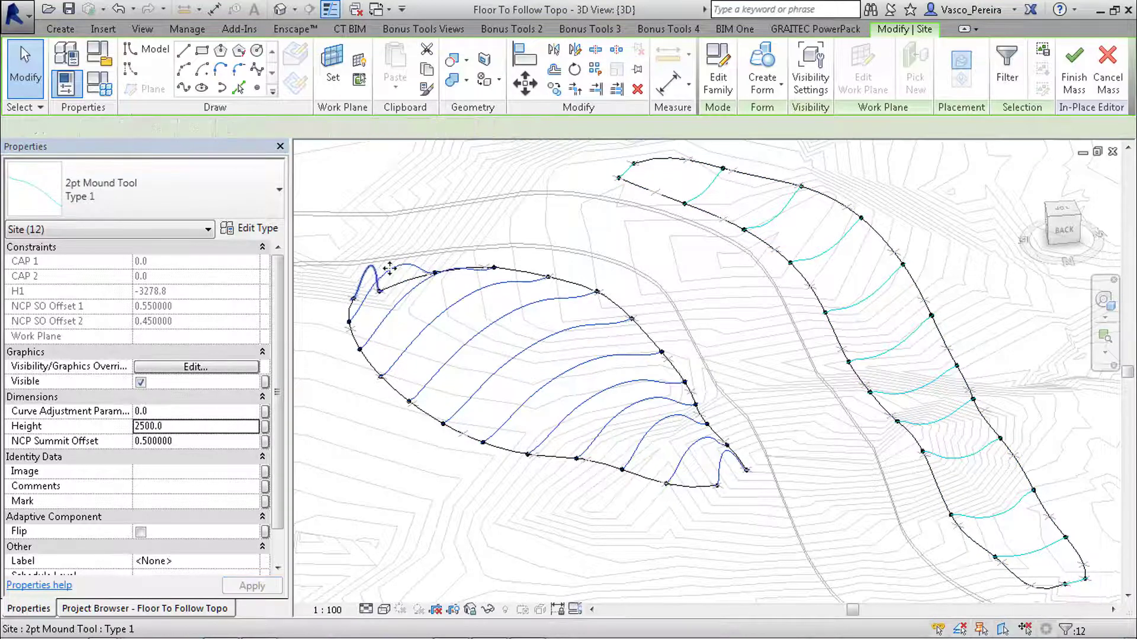
Step: Set the first outline's two end mound components to Height 50 and the adjacent pair to 500
left_click(219, 425)
type("50")
left_click(387, 268)
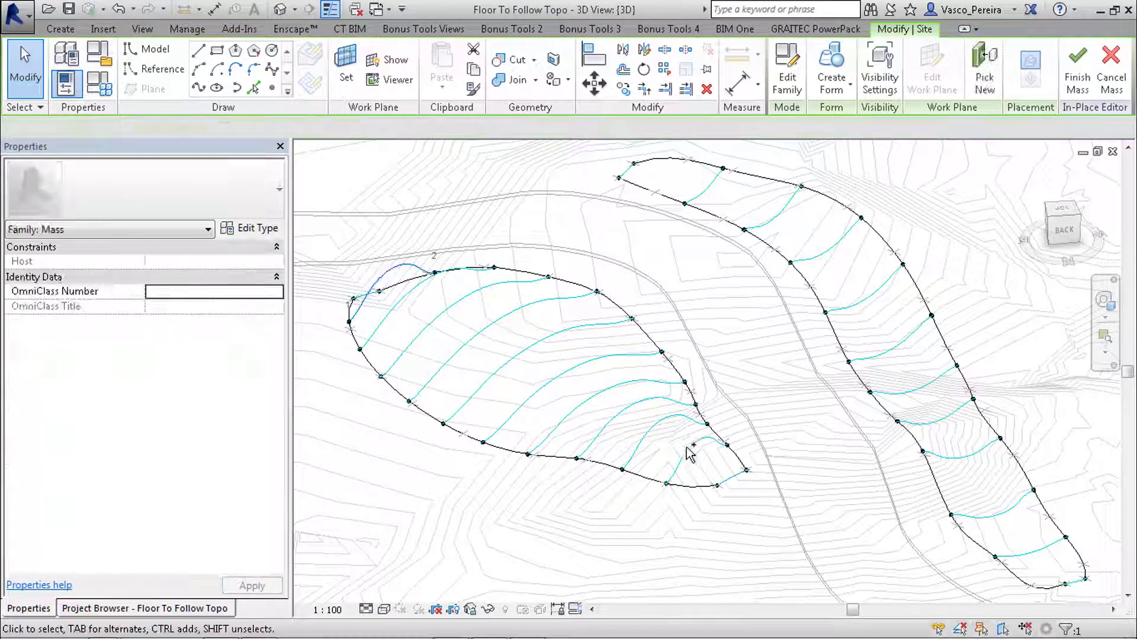
left_click(686, 449, "ctrl")
left_click(203, 428)
type("500")
Step: Set the Height of the third mound component from each end of the first outline to 1250
left_click(408, 289)
left_click(650, 427, "ctrl")
left_click(199, 427)
type("1250")
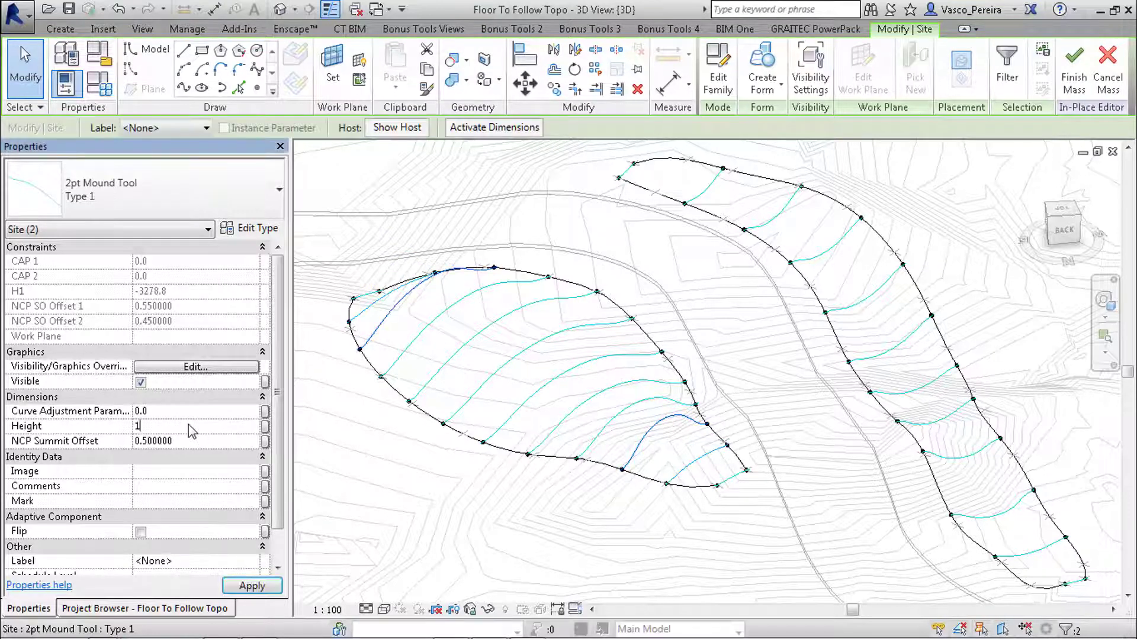
Step: Set the Height of the fourth mound component from each end of the first outline to 2300 and clear the selection
left_click(475, 291)
left_click(612, 418, "ctrl")
left_click(221, 427)
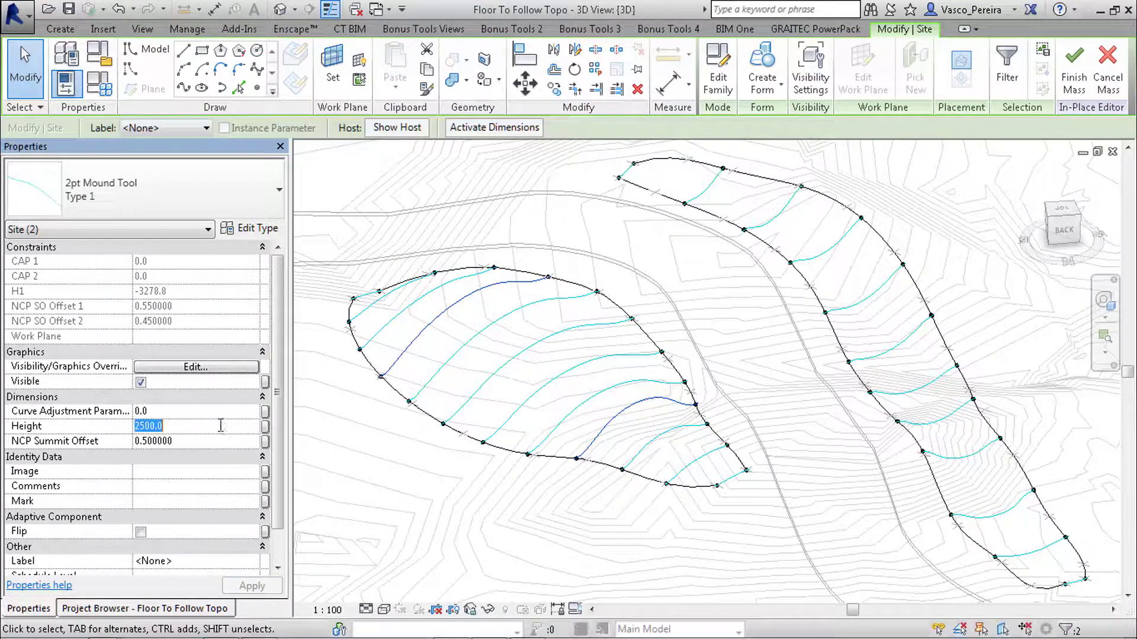
type("2300")
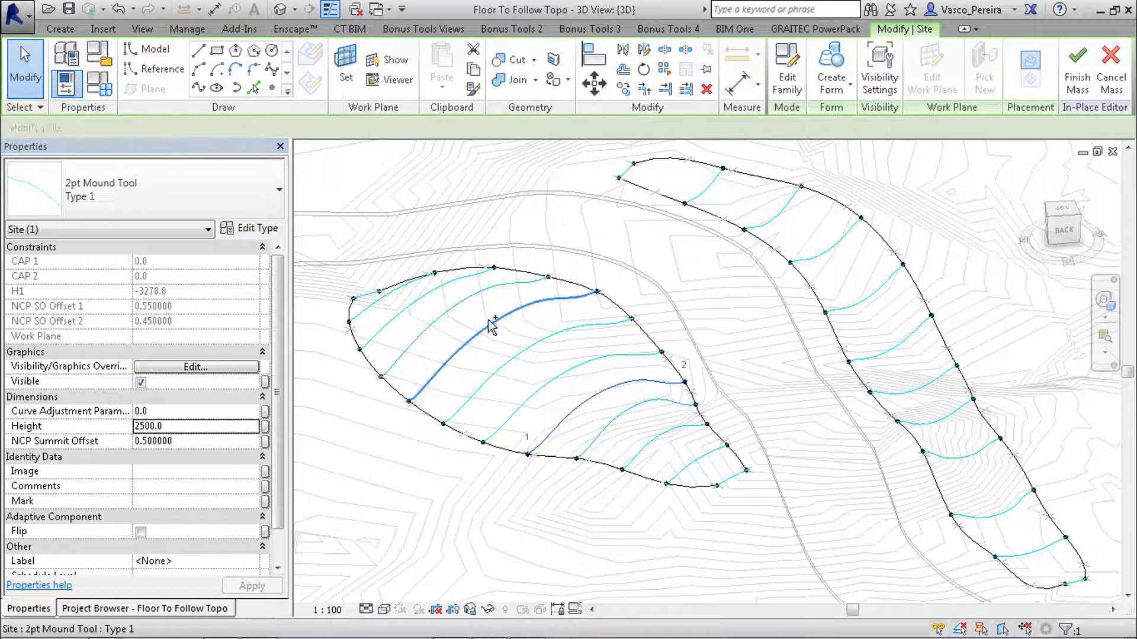
key("Escape")
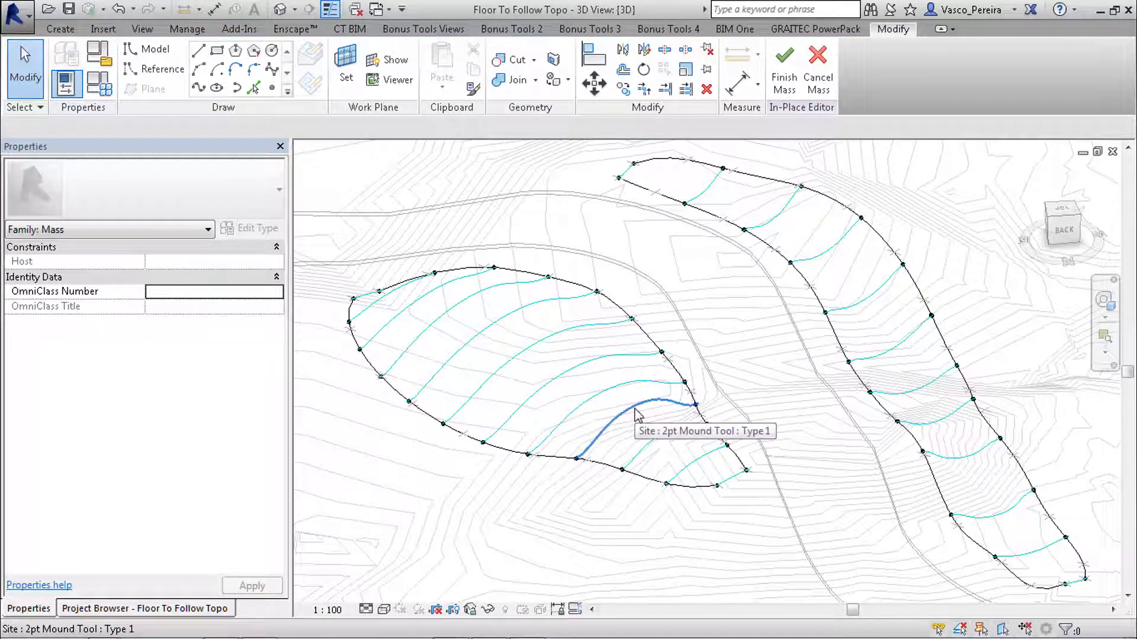
left_click(635, 402)
key("s")
key("a")
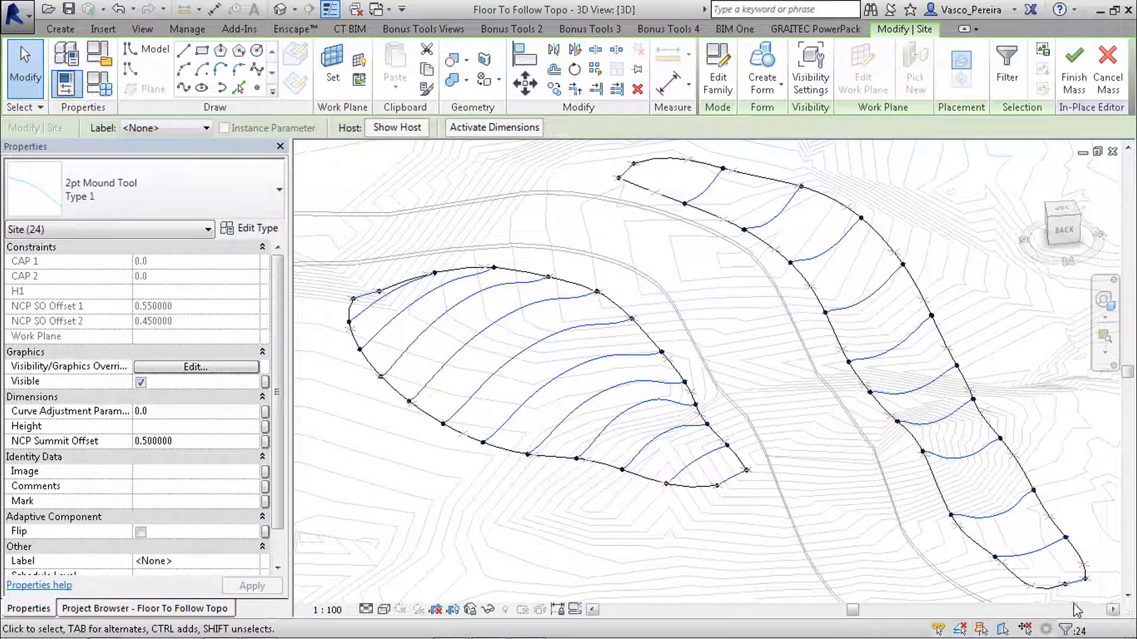
left_click_drag(1079, 594, 838, 198, "shift")
left_click_drag(834, 154, 610, 207, "shift")
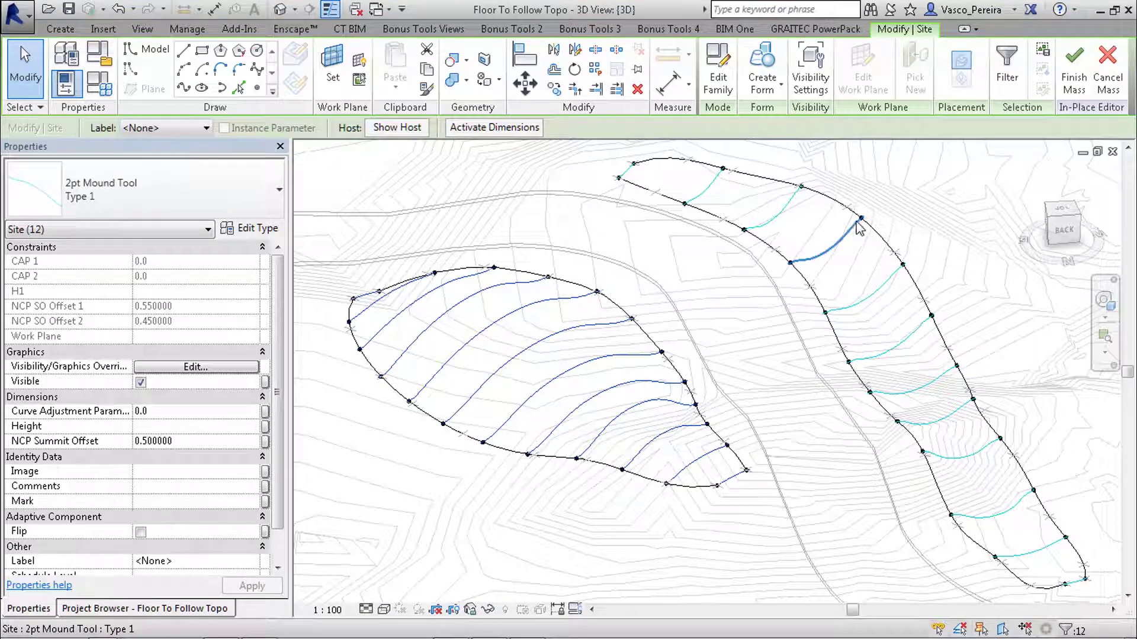
left_click(689, 266)
Step: Select all mound component instances, exclude those beyond the road, and create a form from the first outline's mounds
left_click(546, 341)
key("s")
key("a")
left_click_drag(1096, 597, 835, 219, "shift")
left_click_drag(959, 150, 615, 232, "shift")
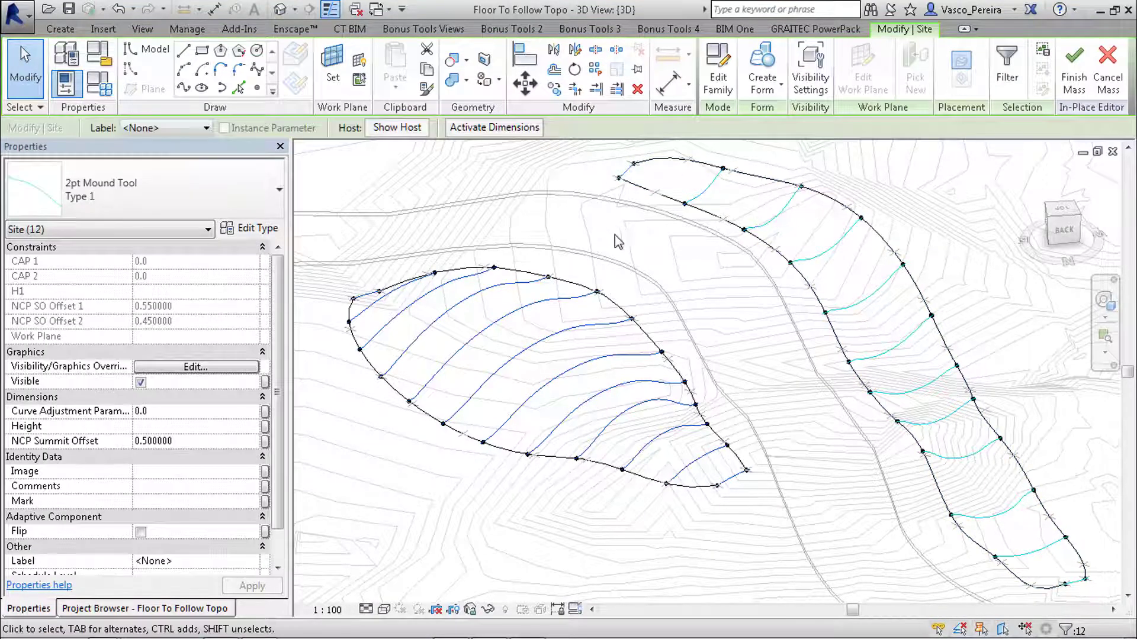
left_click(763, 61)
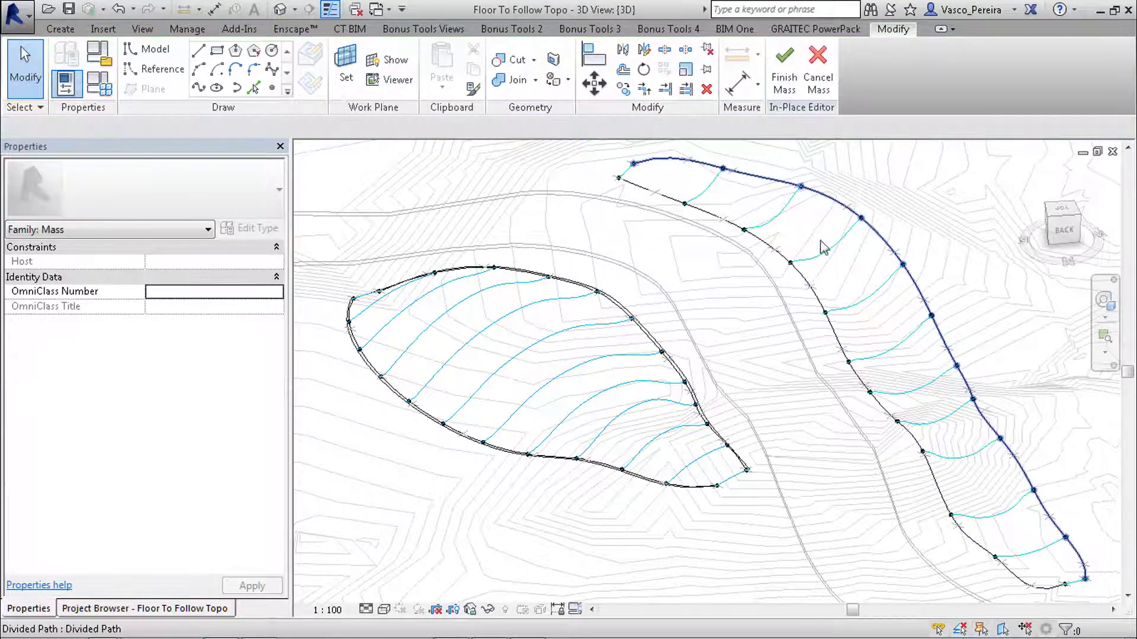
Step: Select all the mound components of the outline beyond the road and create a form from them
left_click(711, 189)
key("s")
key("a")
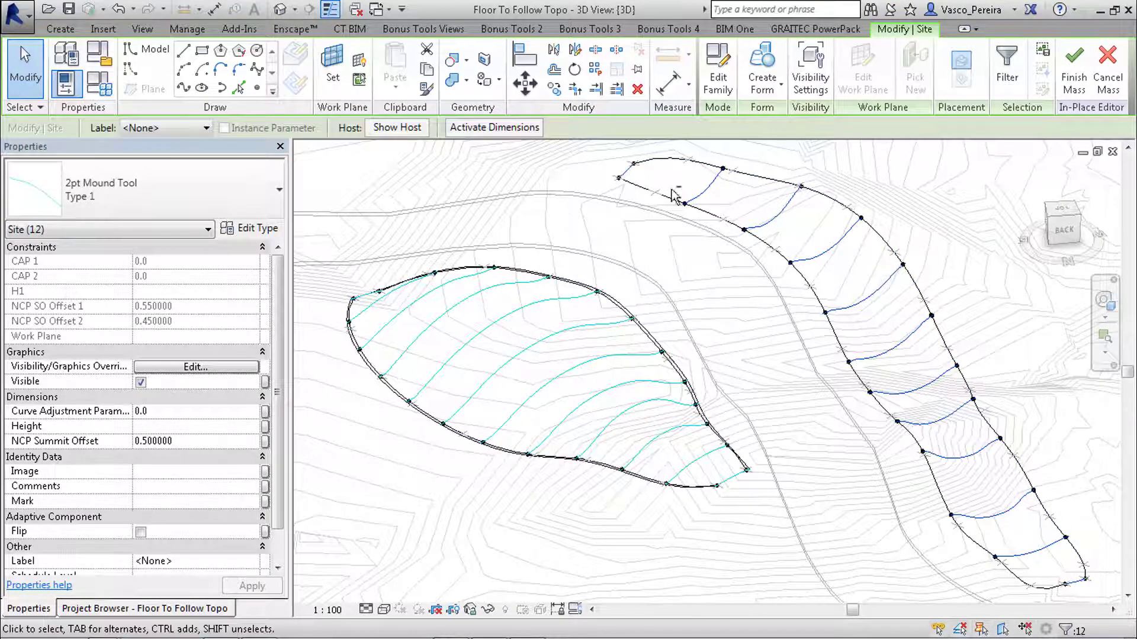
left_click(781, 236)
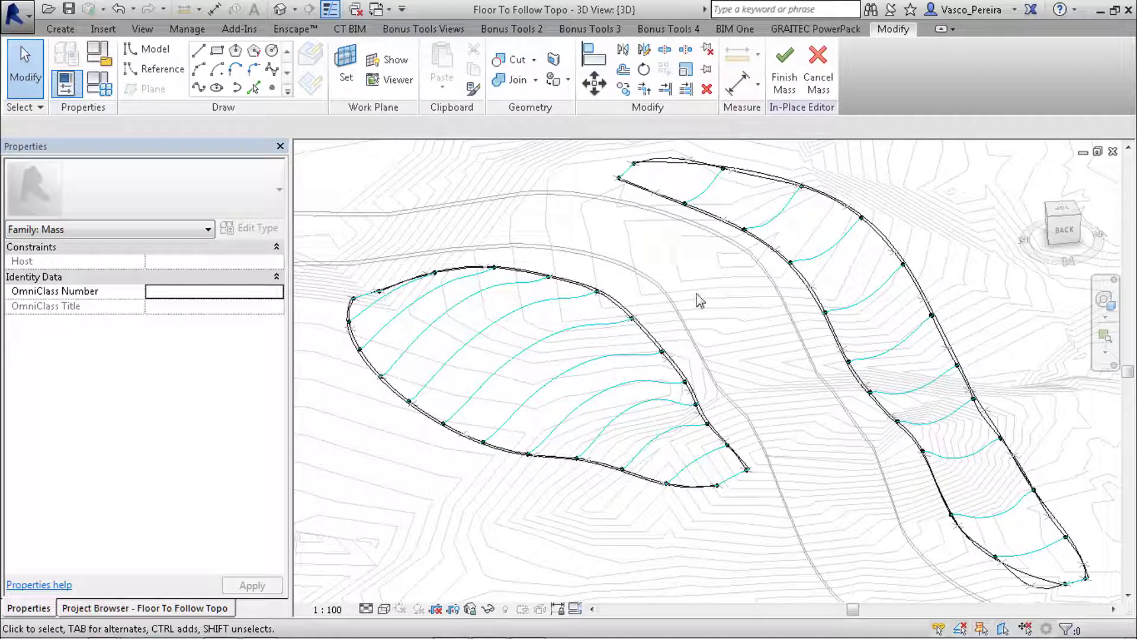
Step: Examine how closely the edges of the form beyond the road follow its divided paths between the nodes
middle_click_drag(888, 431, 830, 350)
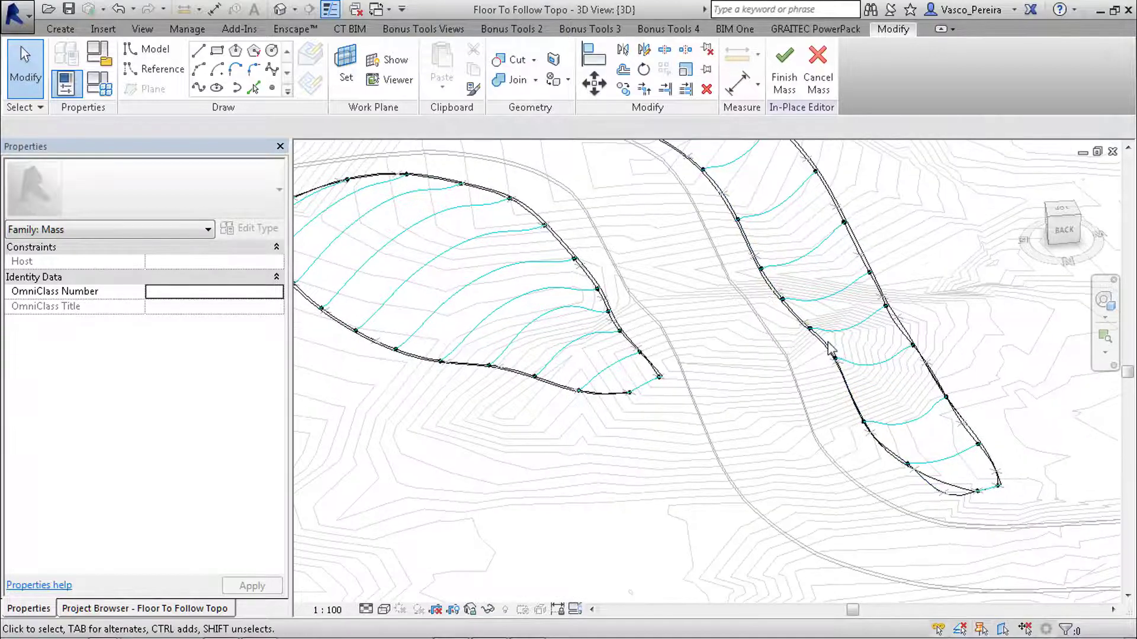
middle_click_drag(897, 444, 817, 406, "shift")
scroll(776, 392, "up", 5)
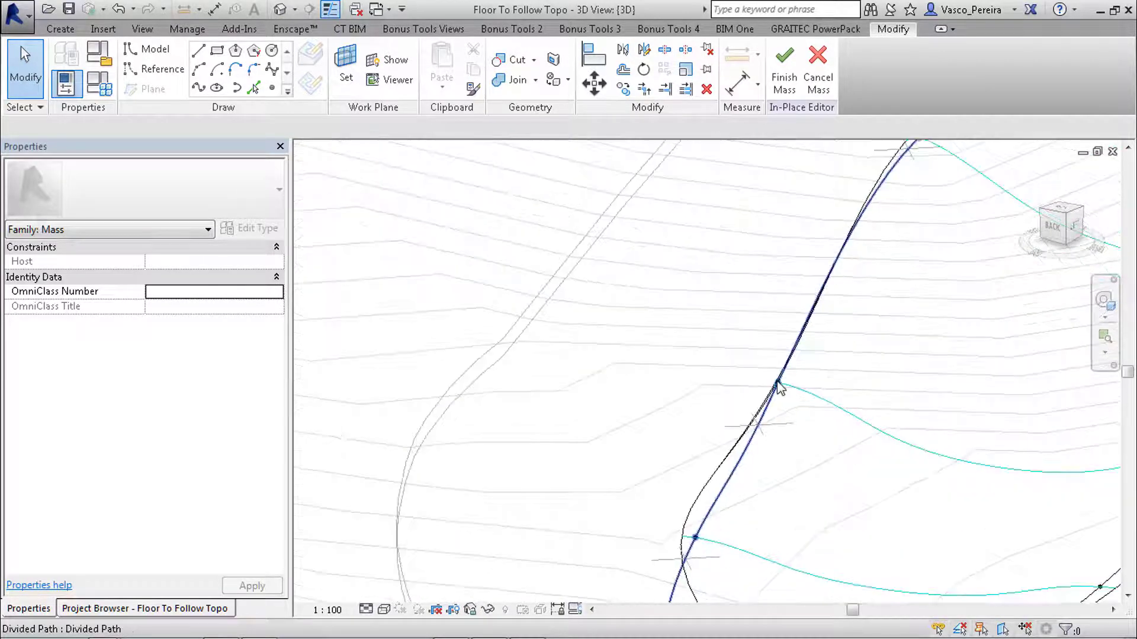
left_click(778, 386)
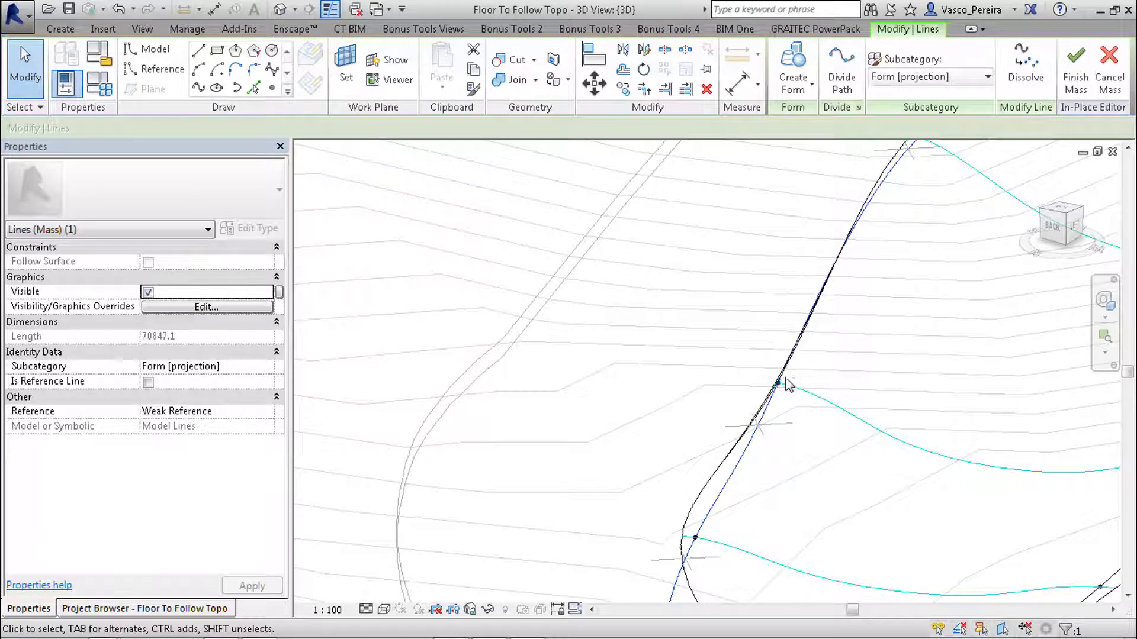
scroll(745, 362, "down", 3)
scroll(745, 363, "down", 3)
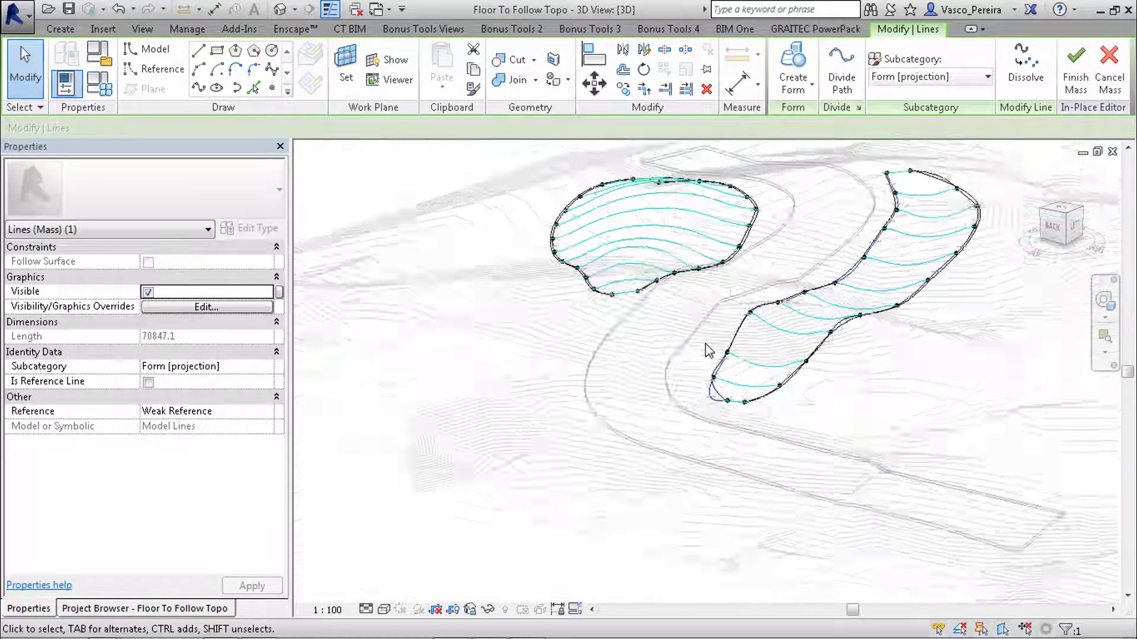
middle_click_drag(705, 343, 714, 255, "shift")
scroll(700, 271, "up", 4)
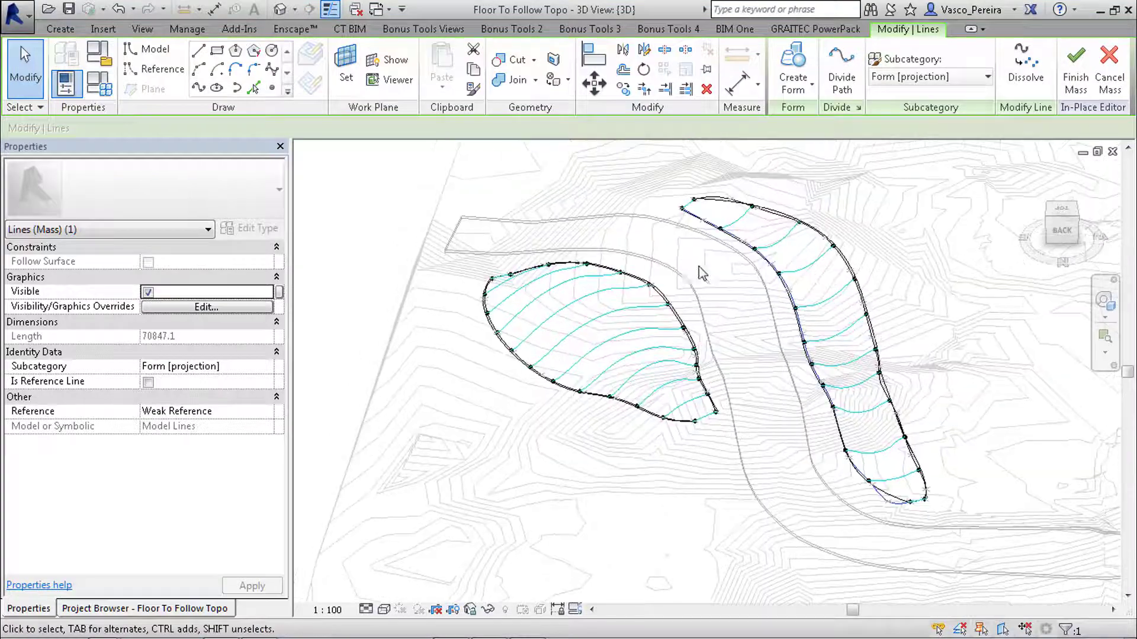
scroll(791, 251, "down", 1)
middle_click_drag(771, 251, 766, 226)
Step: Finish the in-place mass containing both mound forms and leave nothing selected in the 3D view
left_click(1072, 80)
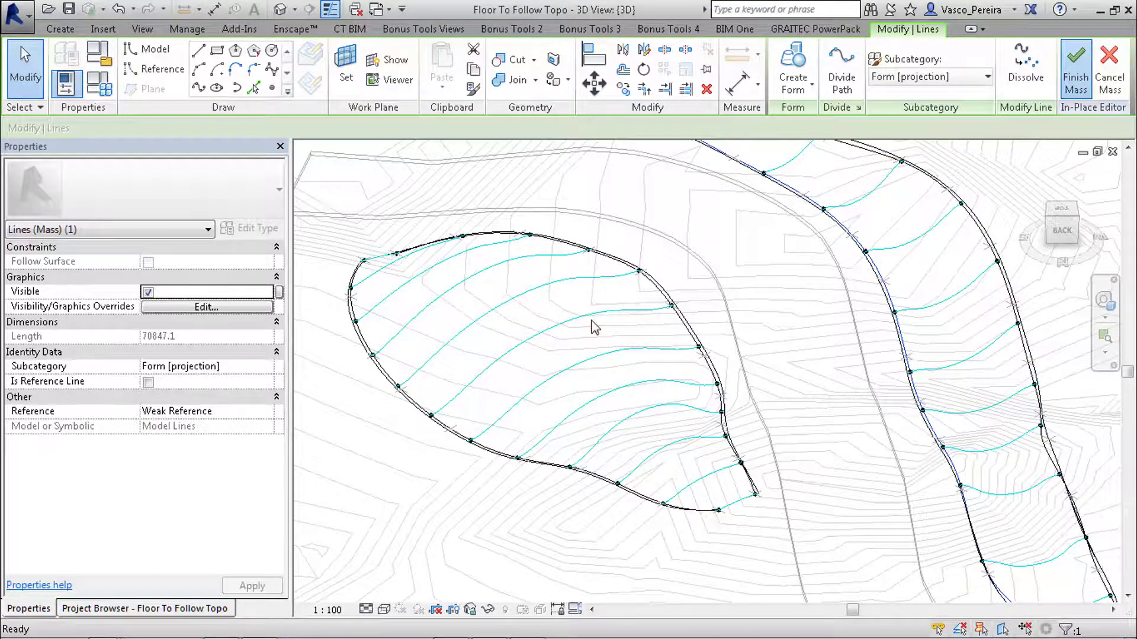
left_click(624, 320)
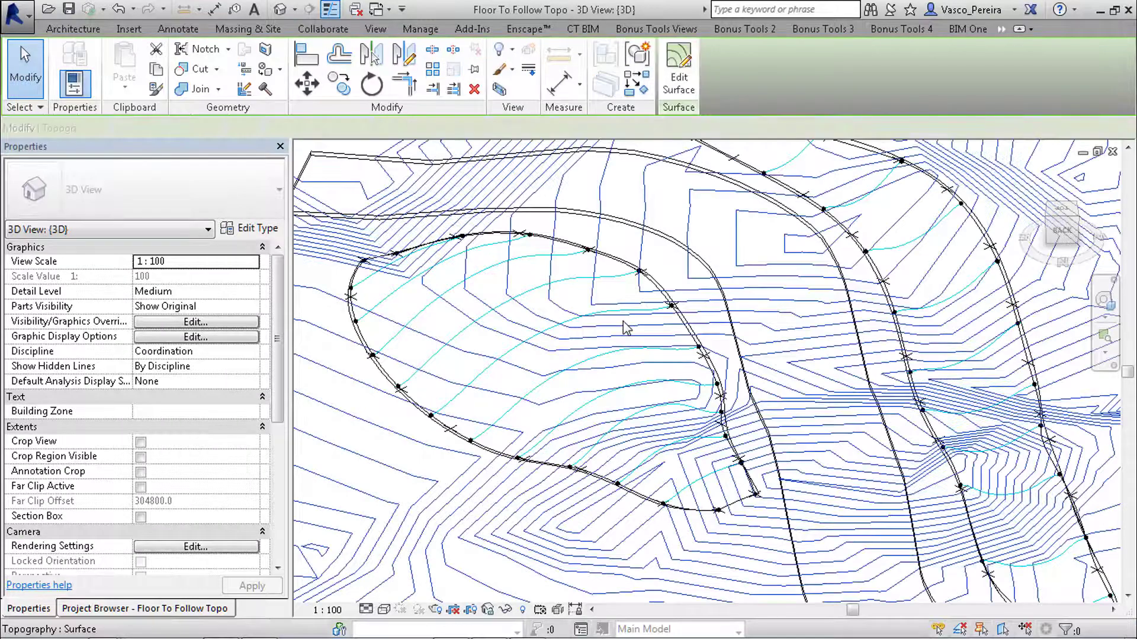
key("Escape")
Step: Expand Mass in the 3D view's visibility overrides and keep only its Form subcategory visible
key("v")
key("v")
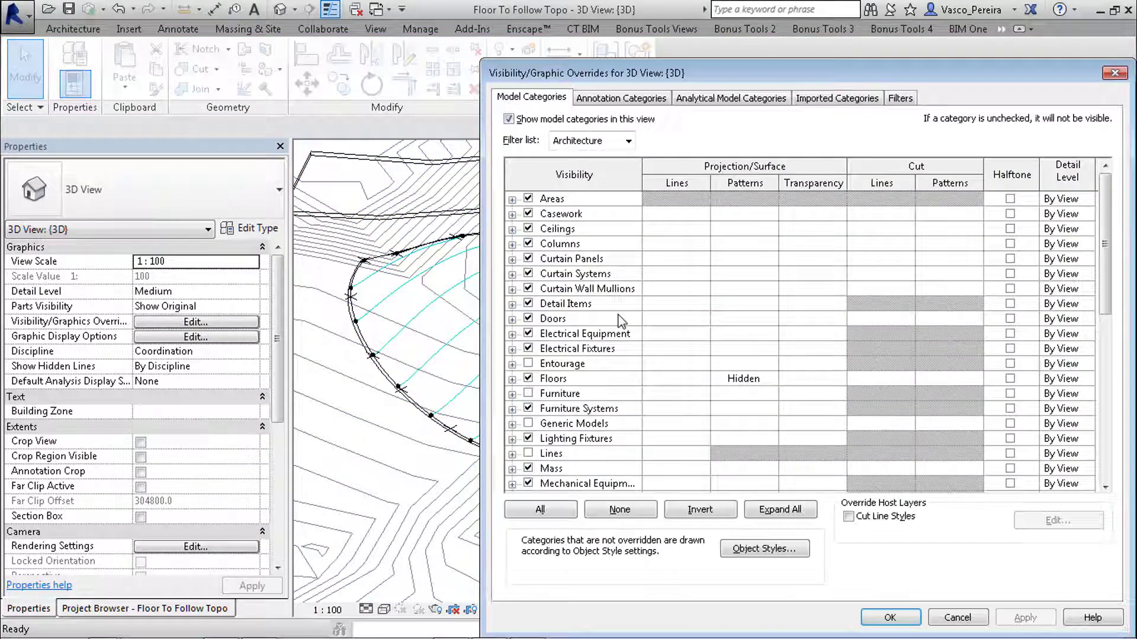
key("s")
key("i")
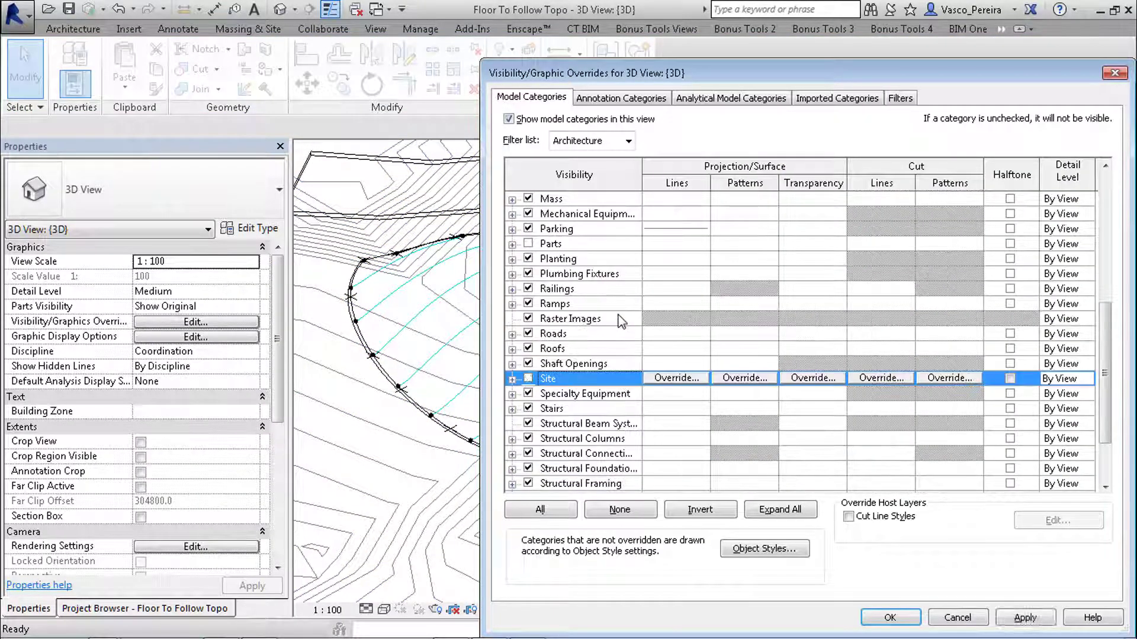
left_click(566, 339)
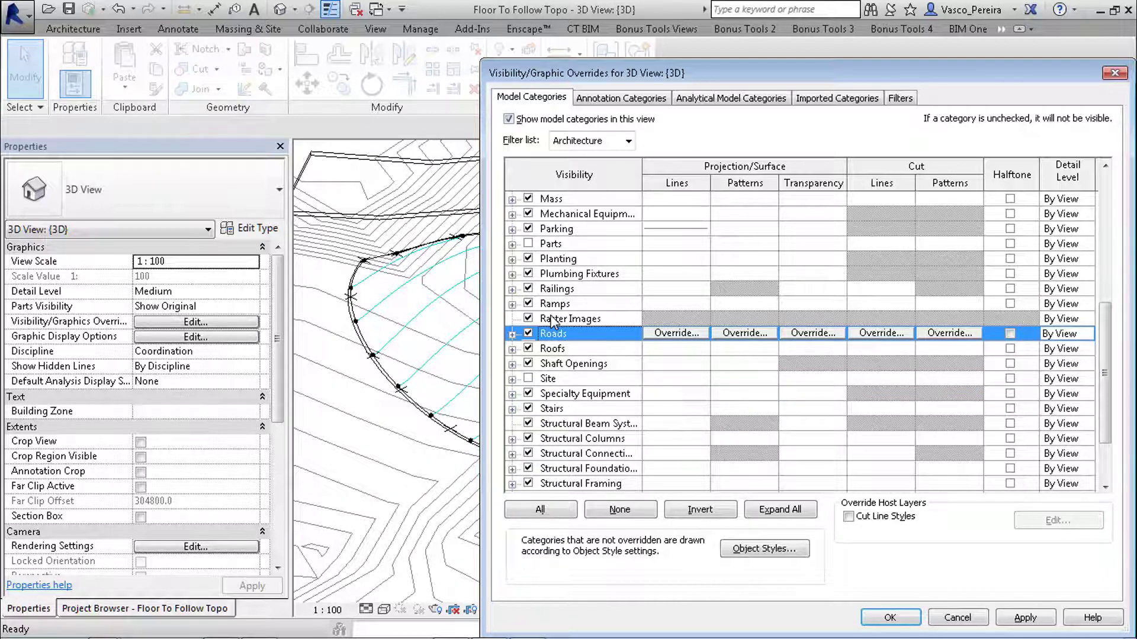
scroll(554, 333, "up", 3)
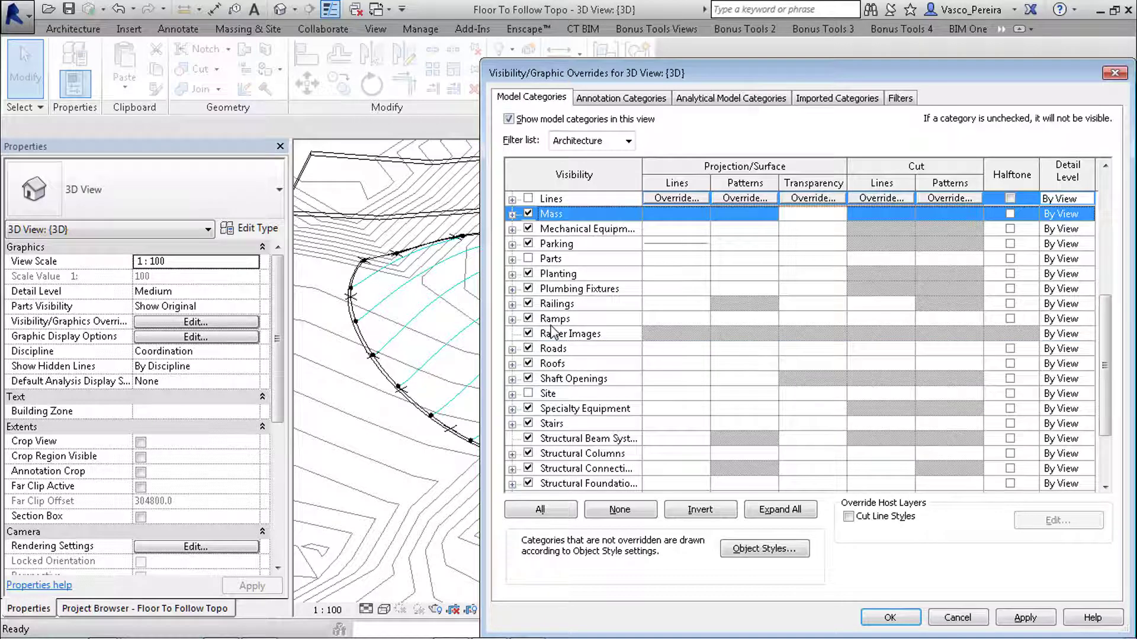
key("Right")
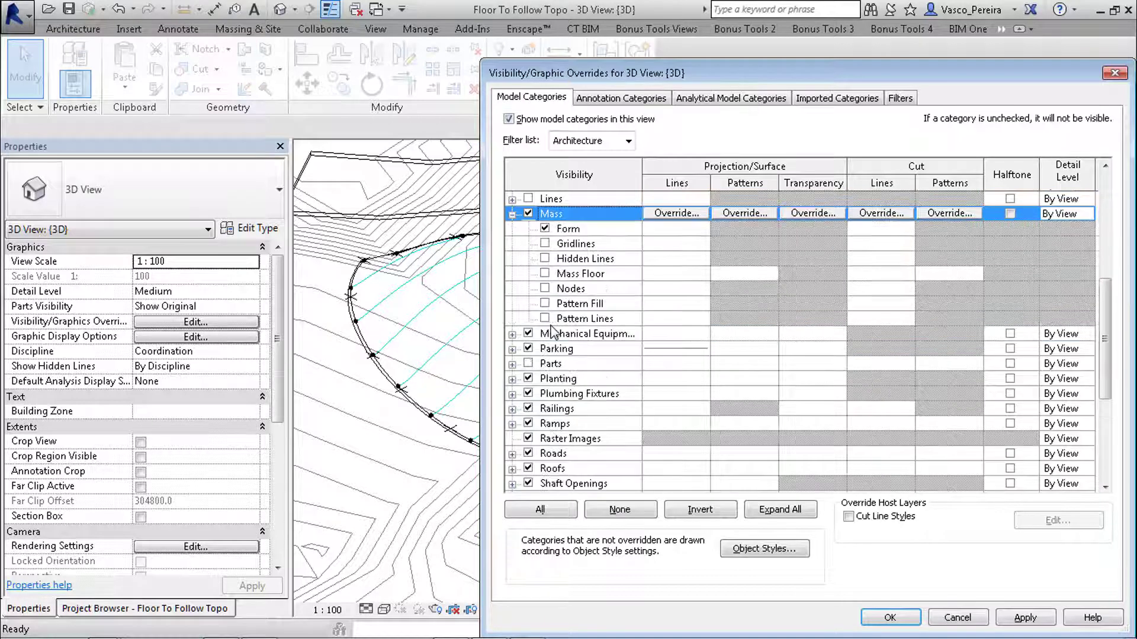
left_click(886, 619)
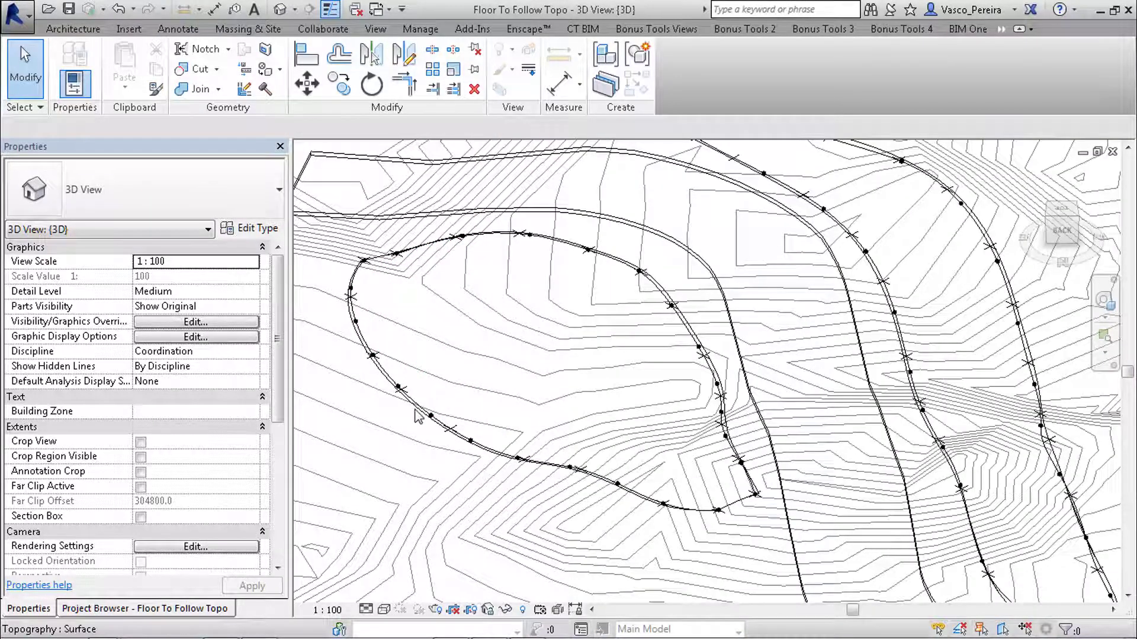
Step: Display the 3D view shaded, temporarily isolate the Mass category and leave nothing selected
key("s")
key("d")
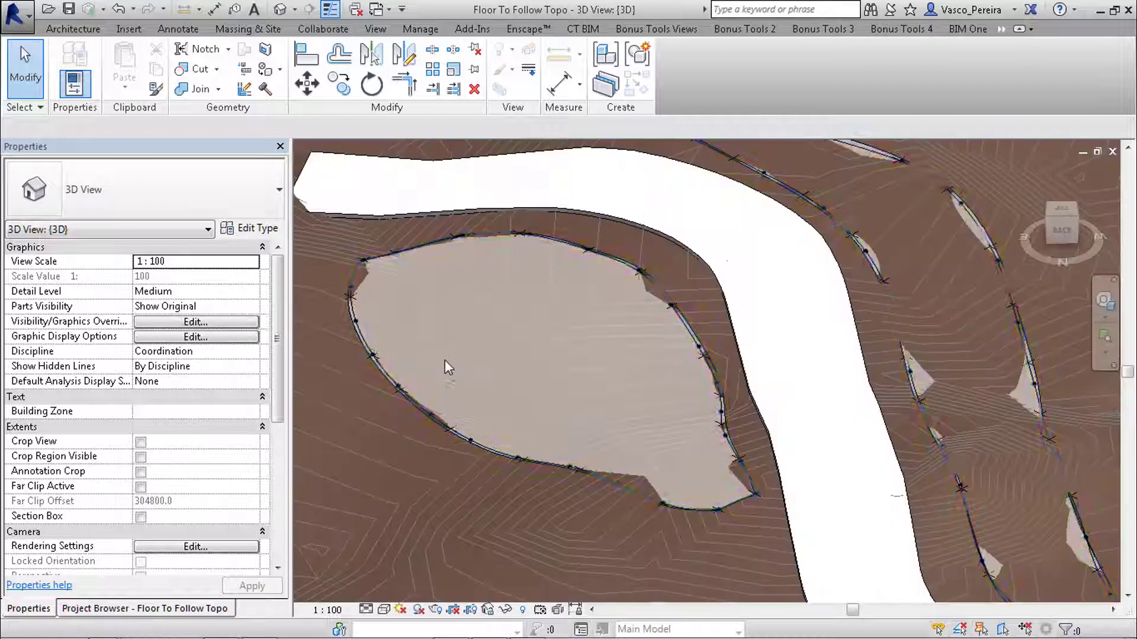
left_click(401, 340)
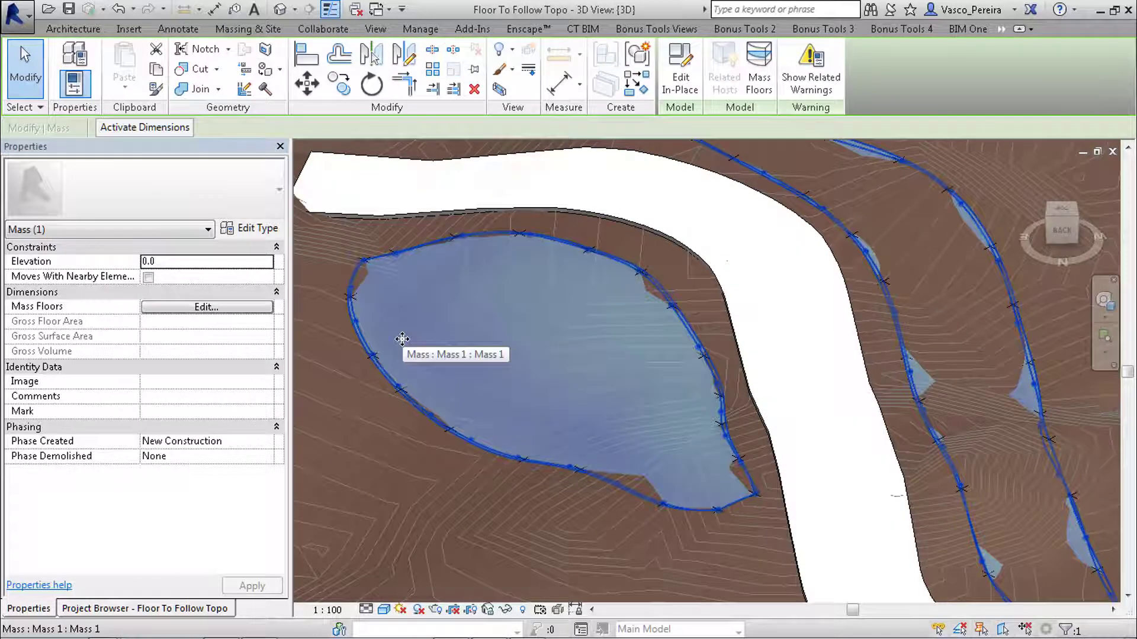
key("i")
key("c")
key("Escape")
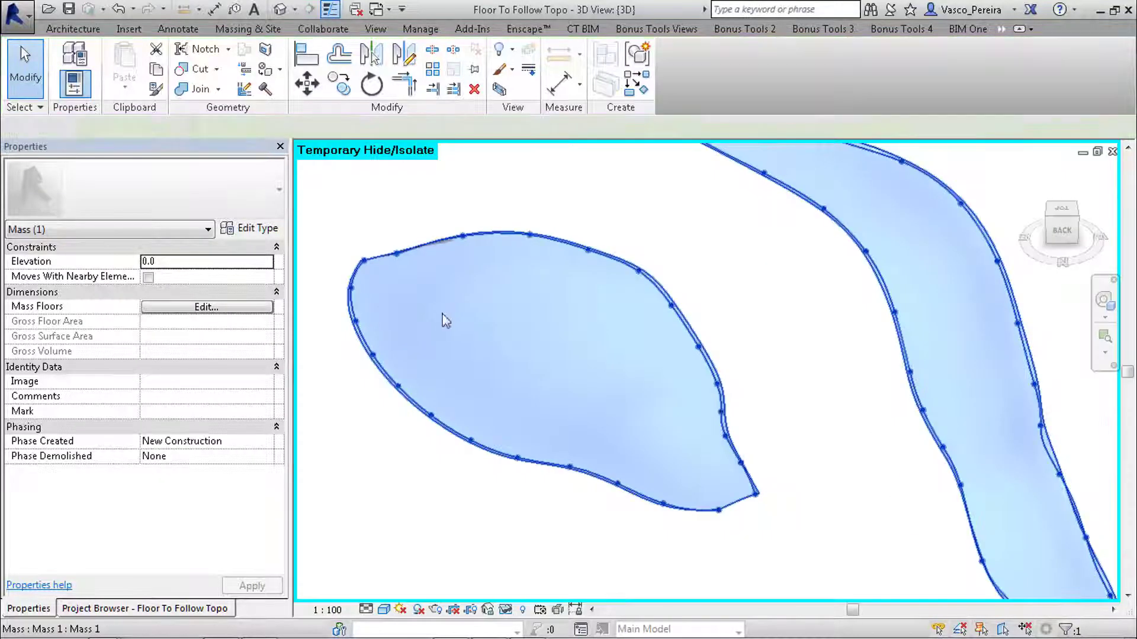
key("w")
key("f")
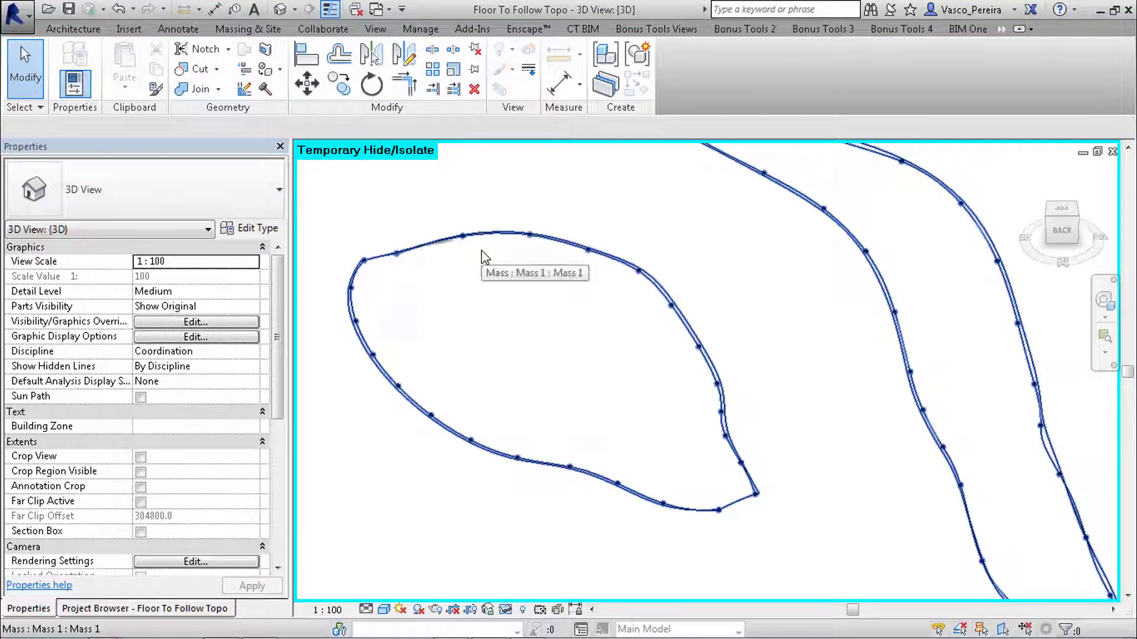
Step: Export the current 3D view to the AutoCAD drawing aaa, using the CT Standard DWG Export setup with solids as Polymesh
left_click(274, 29)
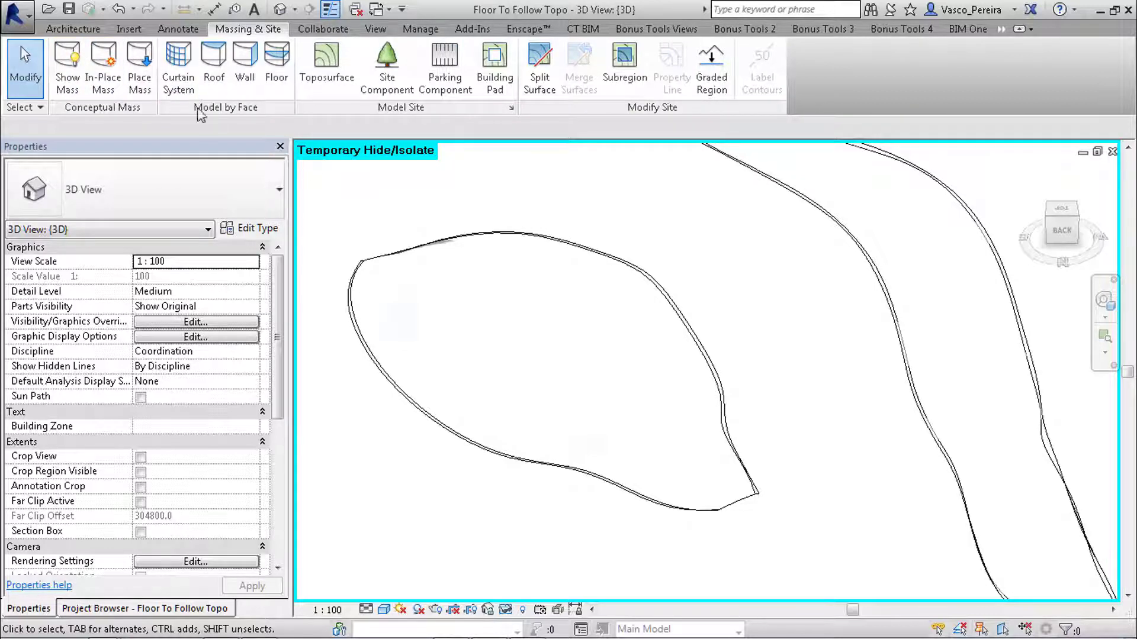
left_click(16, 14)
mouse_move(68, 245)
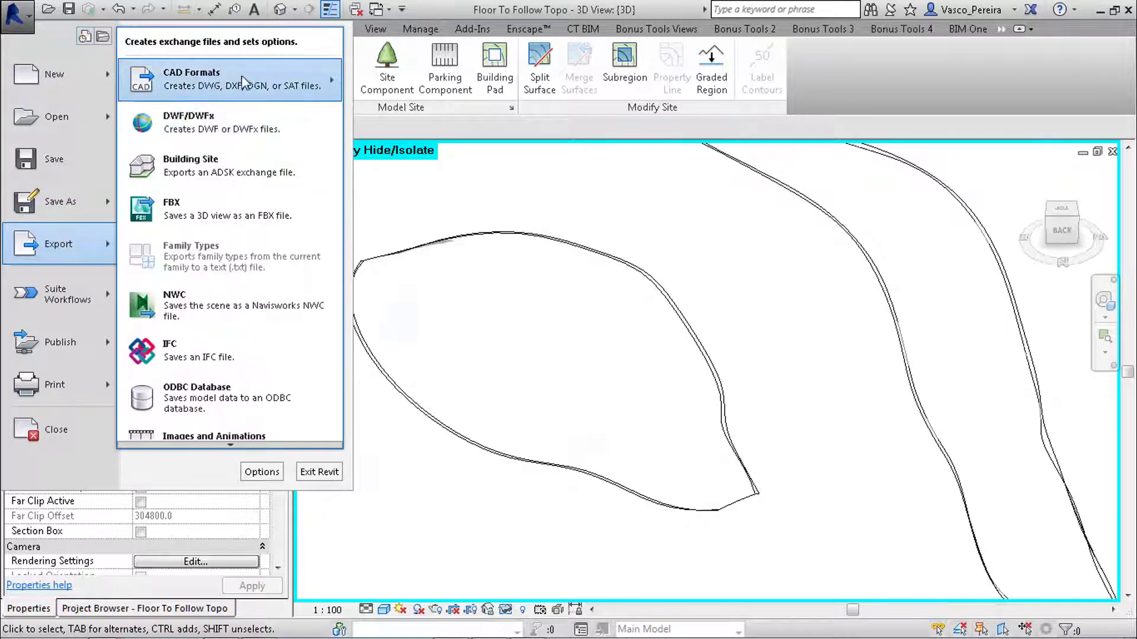
left_click(391, 106)
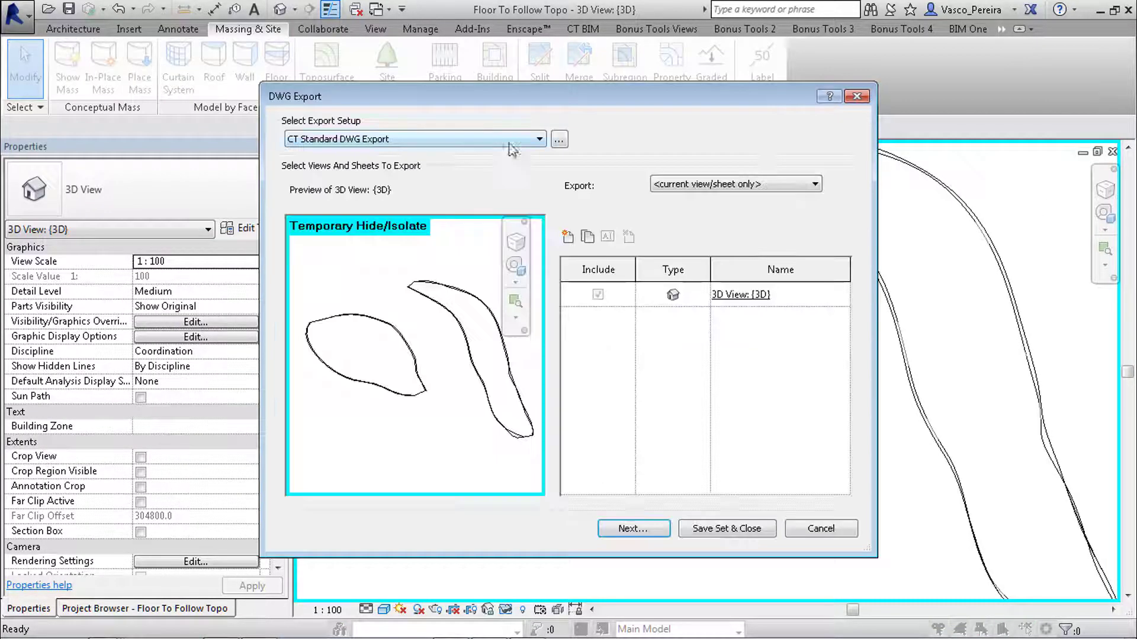
left_click(559, 141)
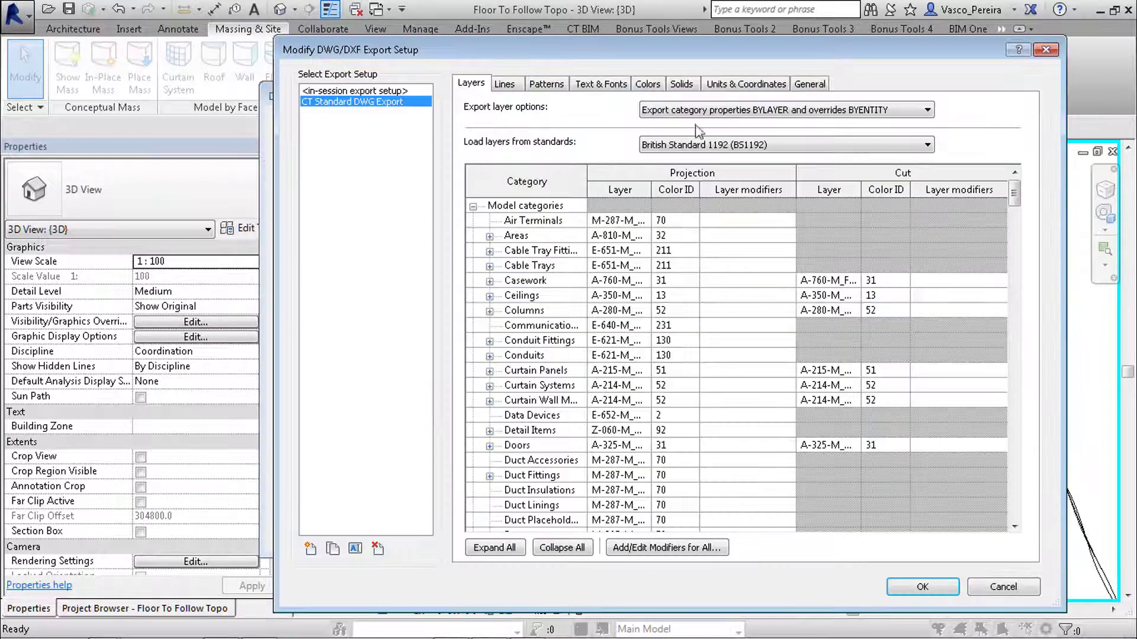
left_click(679, 84)
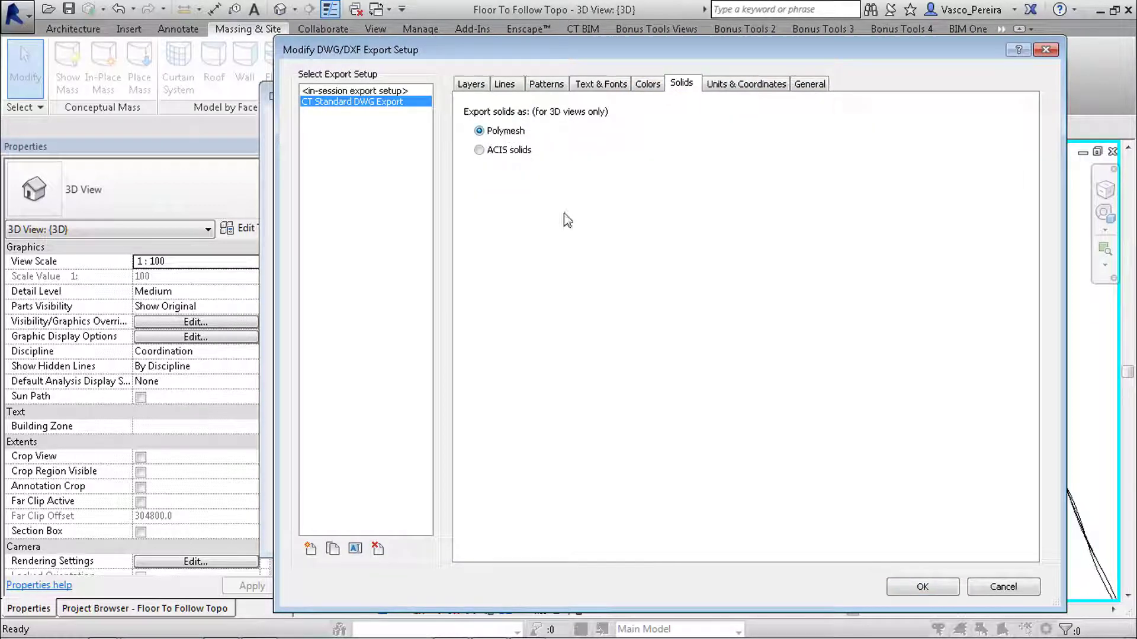
left_click(946, 590)
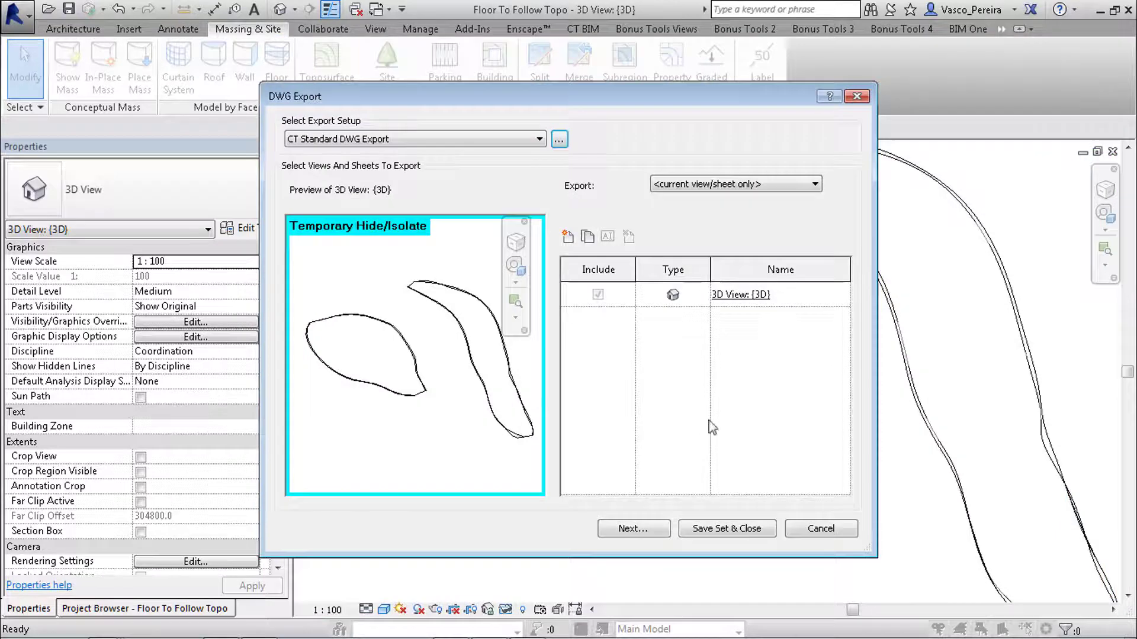
left_click(632, 528)
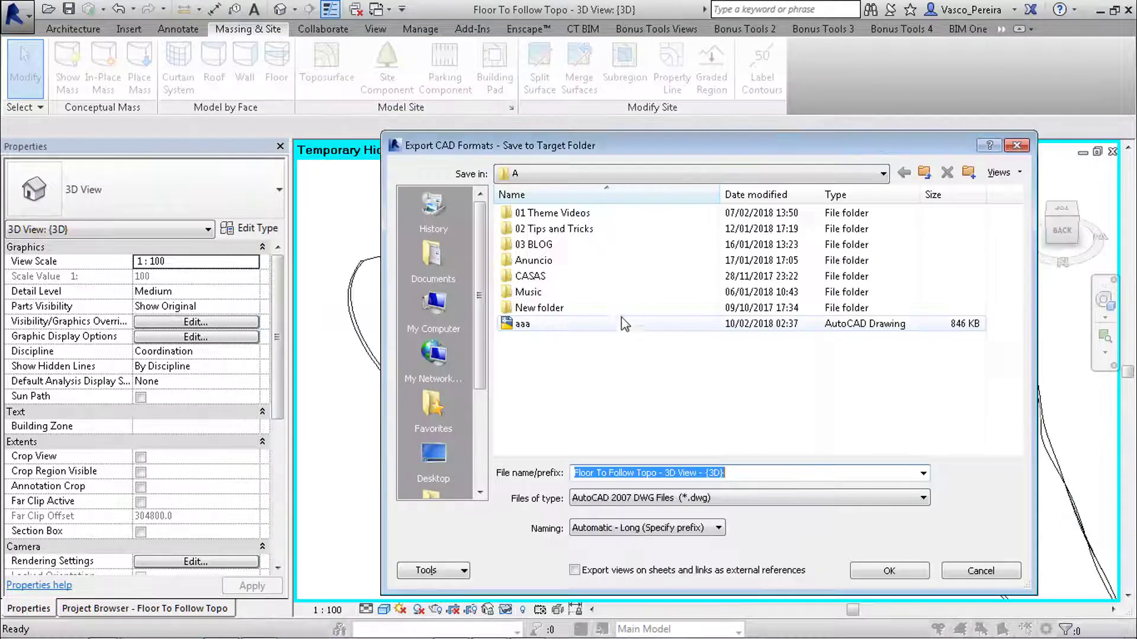
left_click(564, 325)
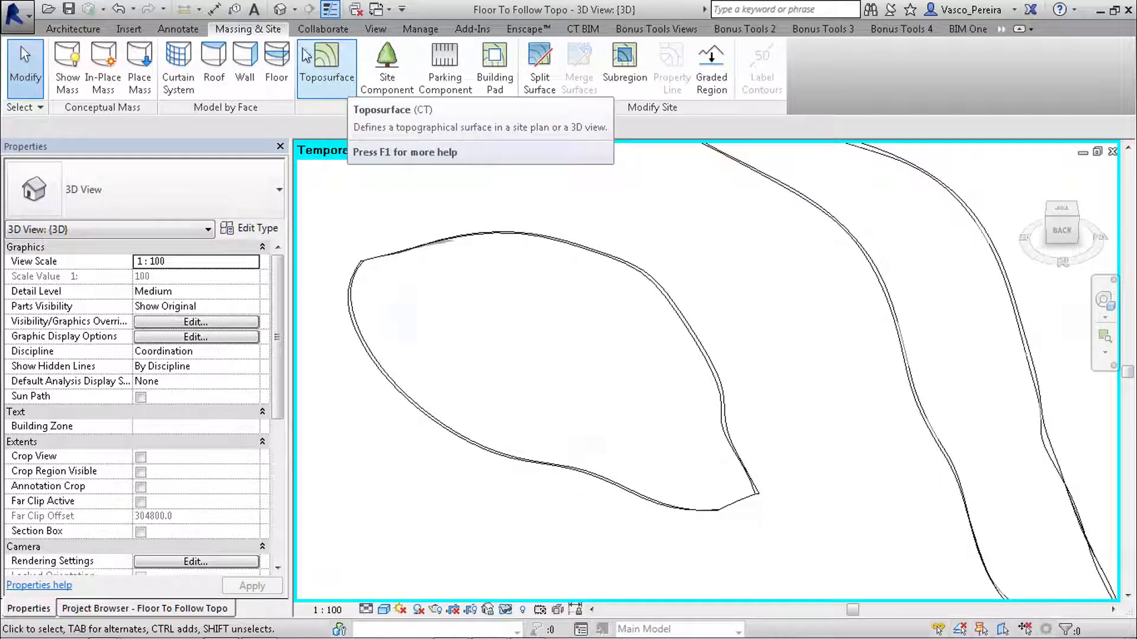
Step: Link the aaa drawing into the 3D view and hide the original mass overlapping it
left_click(142, 31)
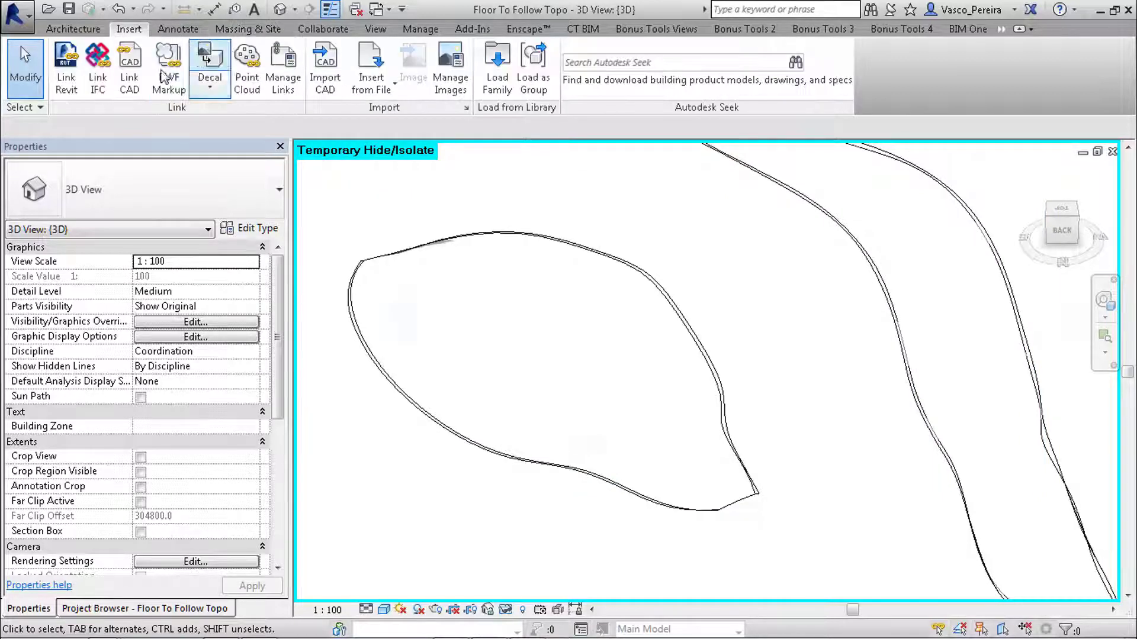
left_click(129, 76)
double_click(541, 325)
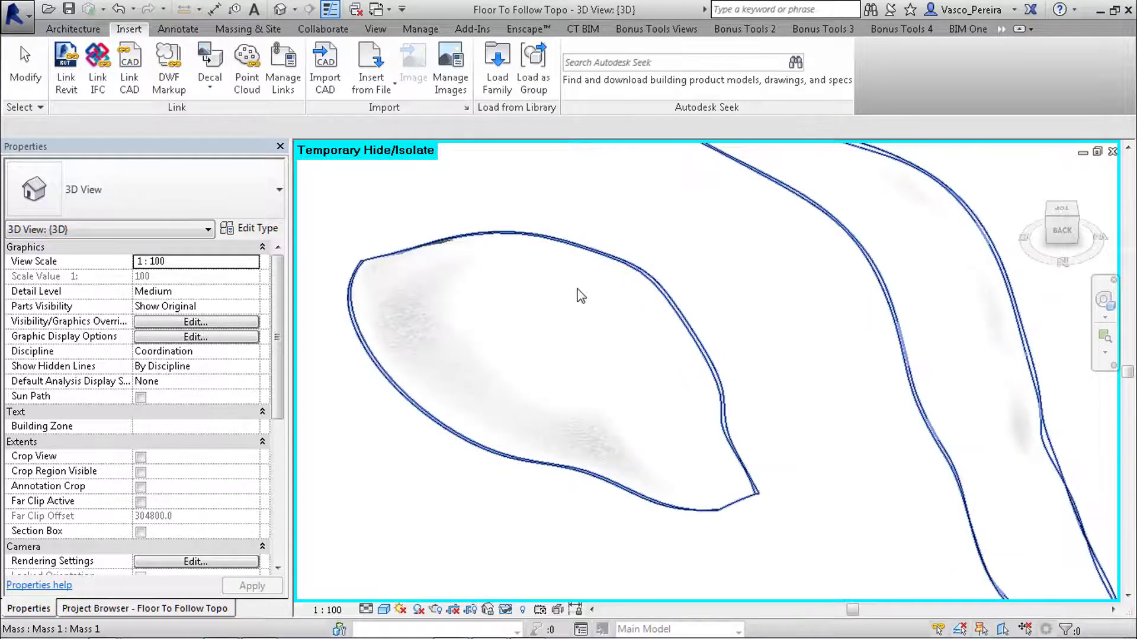
left_click(609, 270)
key("Escape")
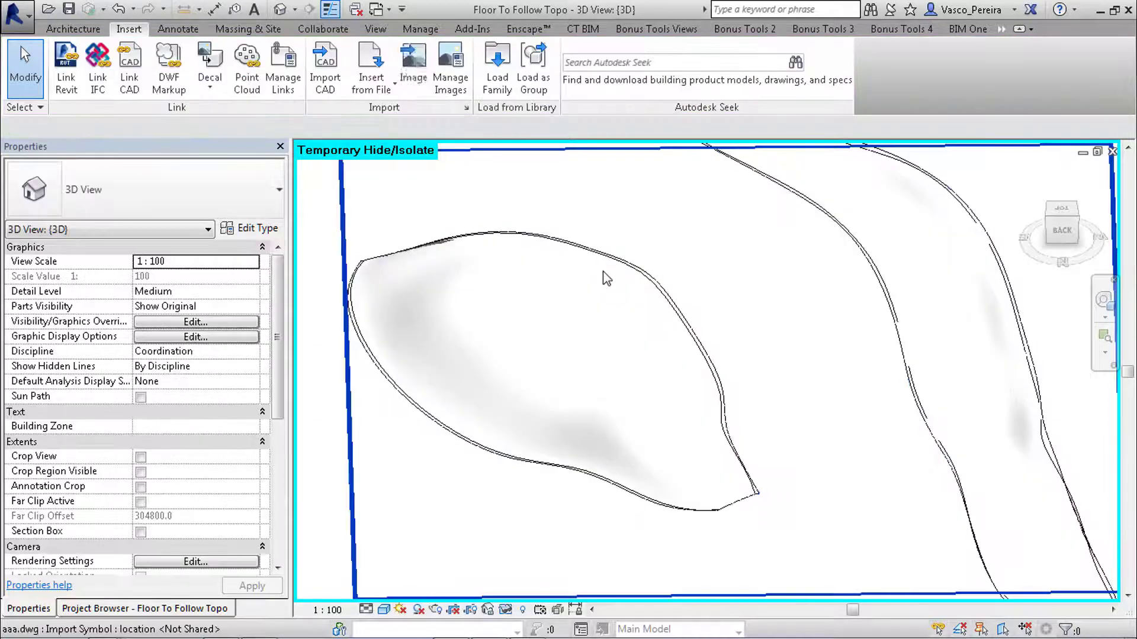
left_click(606, 285)
key("Escape")
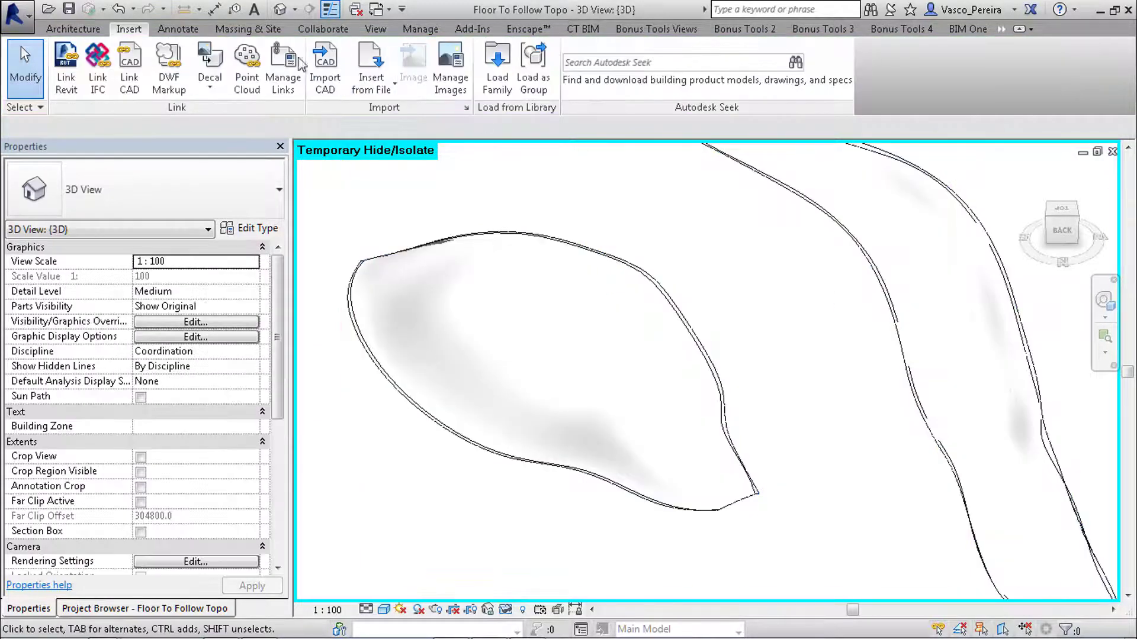
Step: Create a toposurface from the linked aaa drawing, taking points from layers 0 and A-010-M_MASS
left_click(263, 30)
left_click(327, 68)
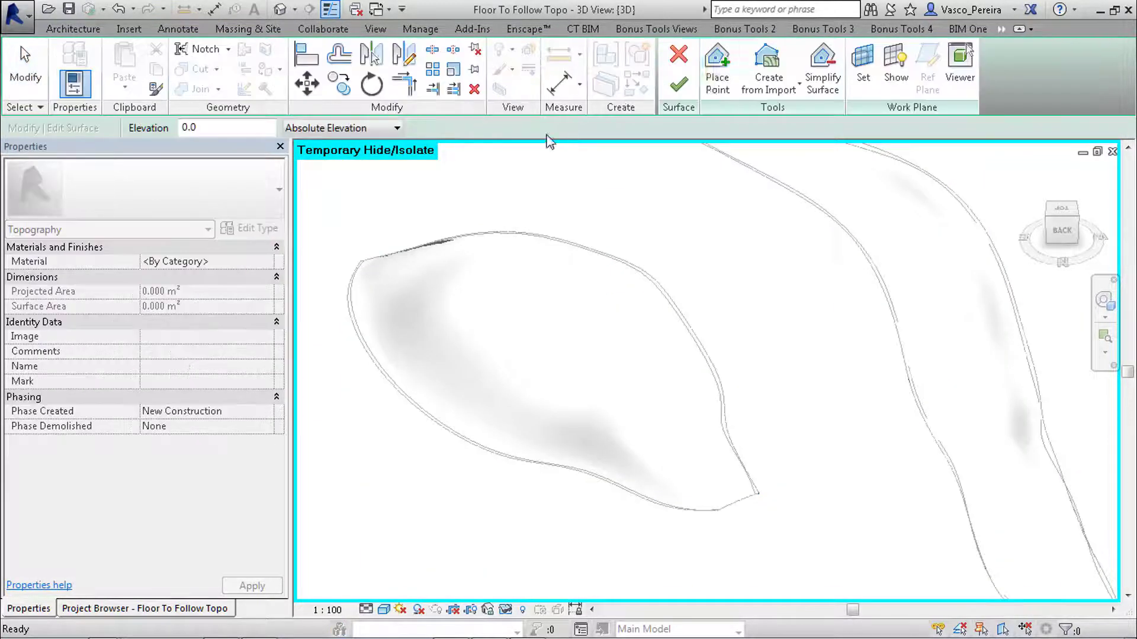
left_click(769, 83)
left_click(806, 115)
left_click(750, 163)
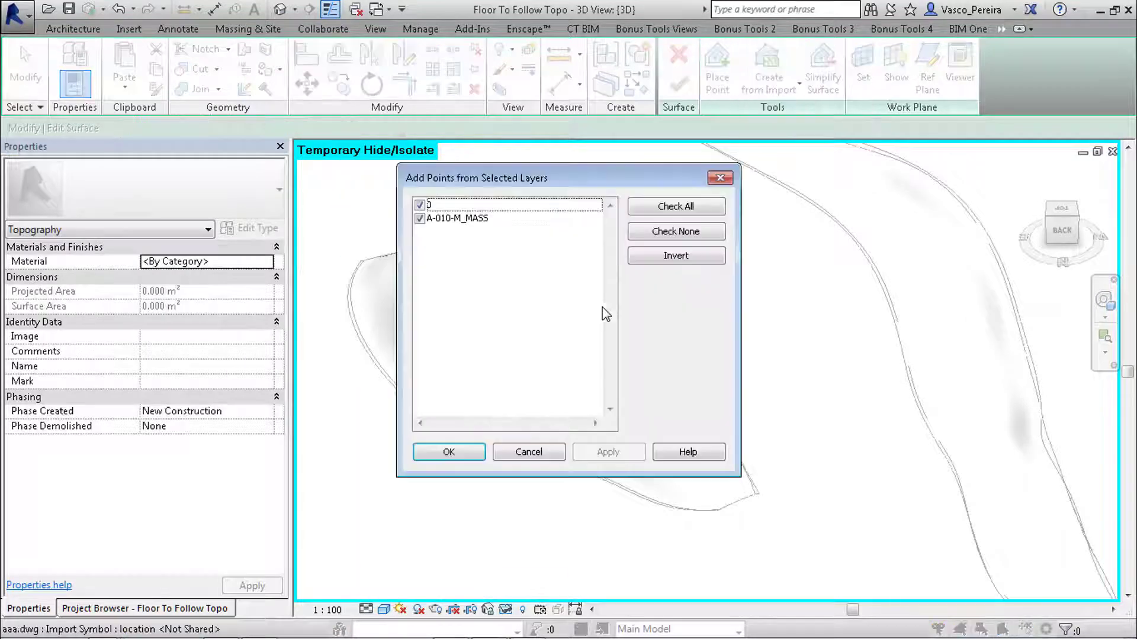
left_click(449, 452)
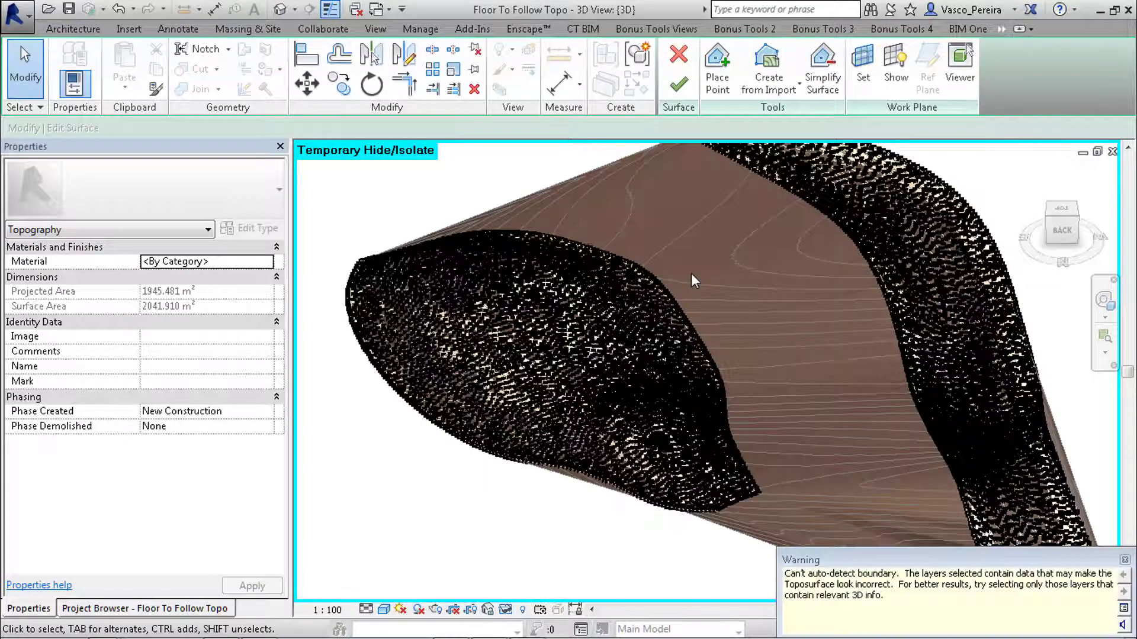
Step: Simplify the new toposurface with an accuracy of 76.2 and finish the surface
scroll(537, 303, "up", 4)
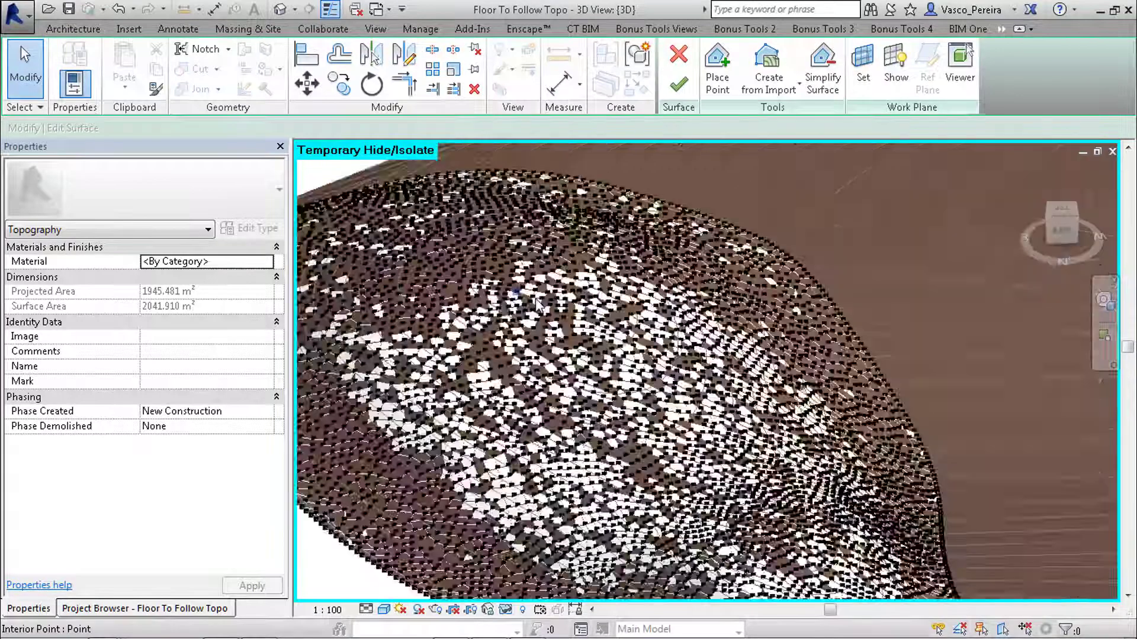
scroll(538, 304, "up", 3)
scroll(540, 305, "down", 6)
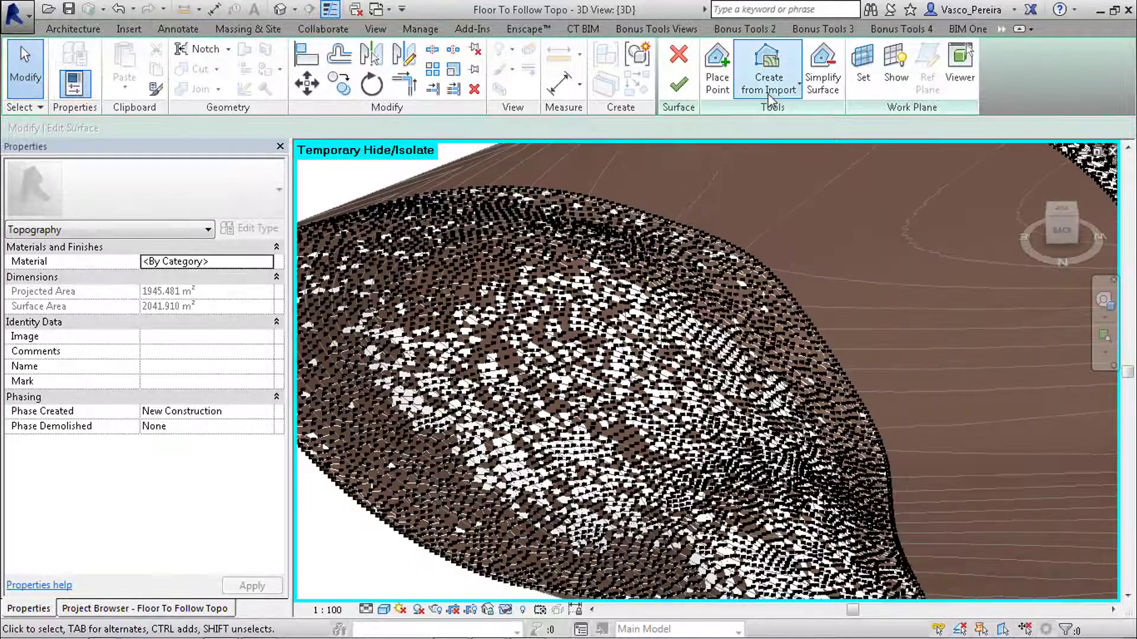
left_click(822, 70)
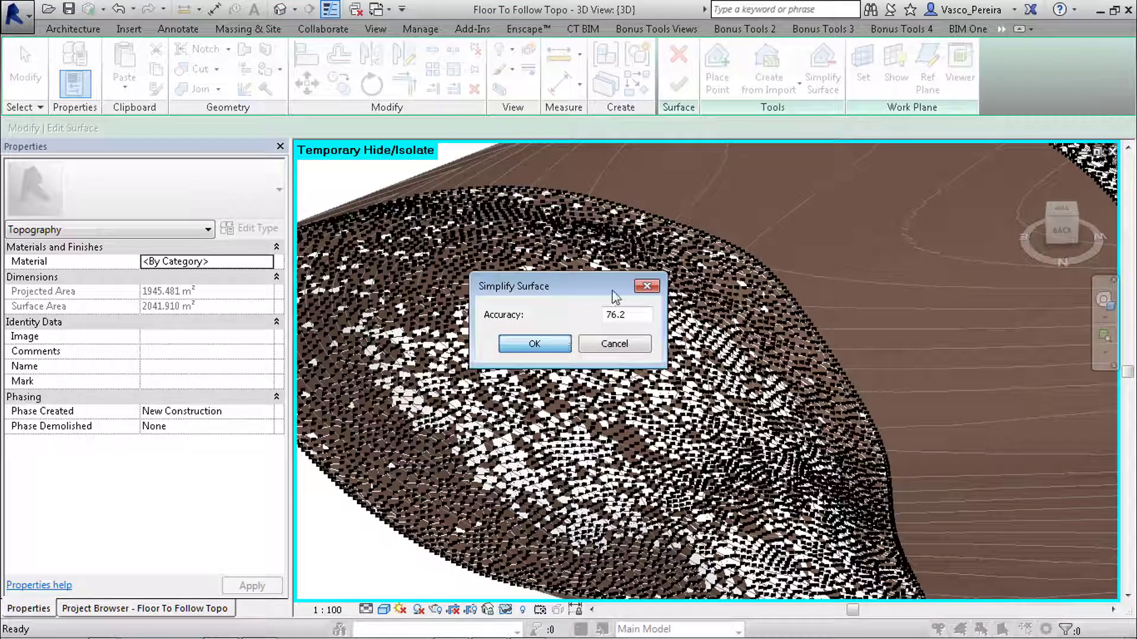
key("Return")
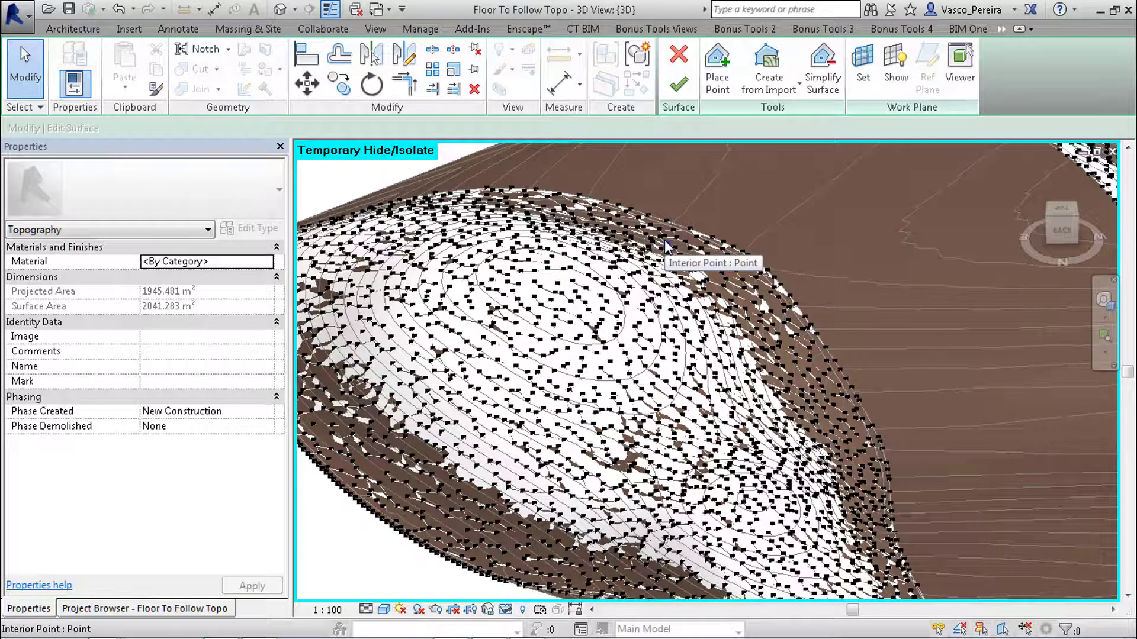
scroll(664, 243, "down", 8)
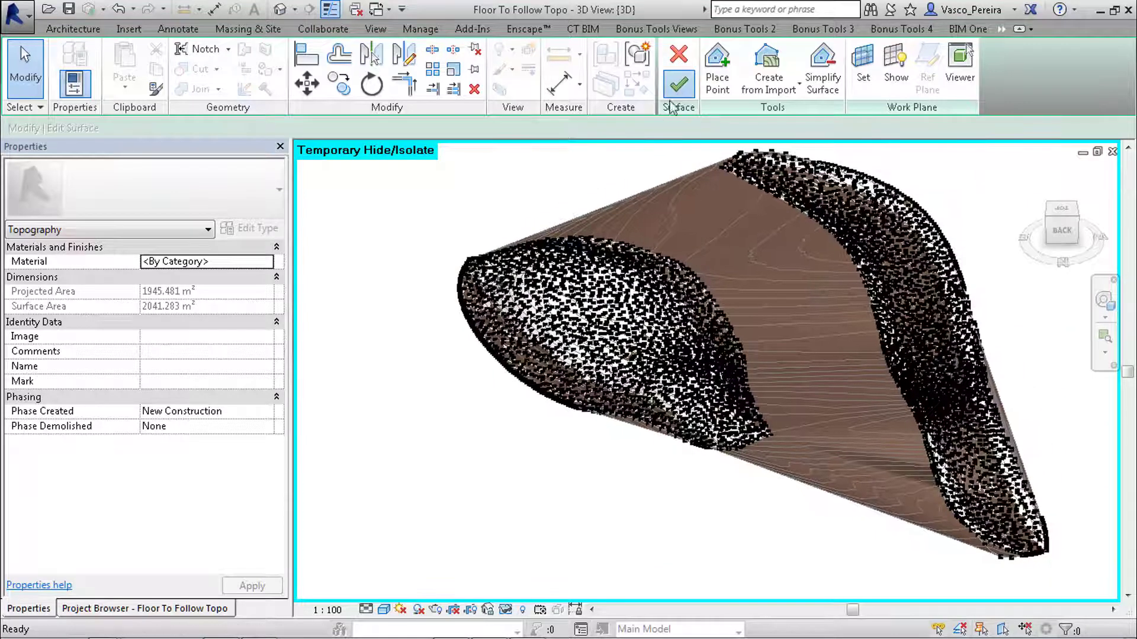
Step: Open the Level 8 - WRK floor plan and reset its temporary hide/isolate around the mound outlines
left_click(168, 610)
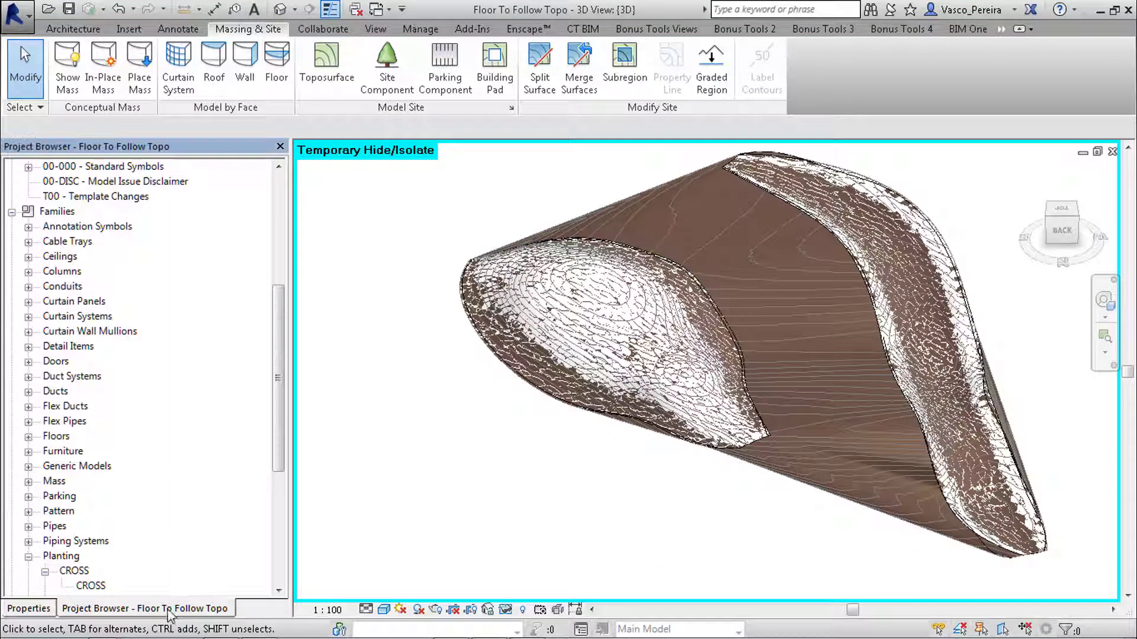
left_click(126, 182)
scroll(128, 204, "up", 6)
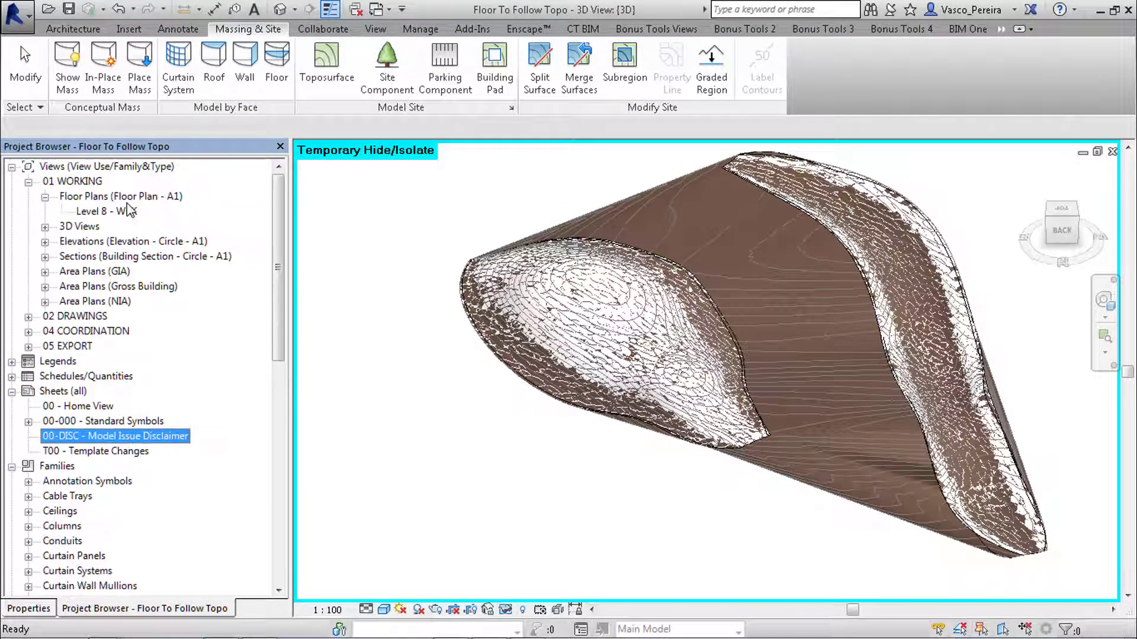
double_click(123, 213)
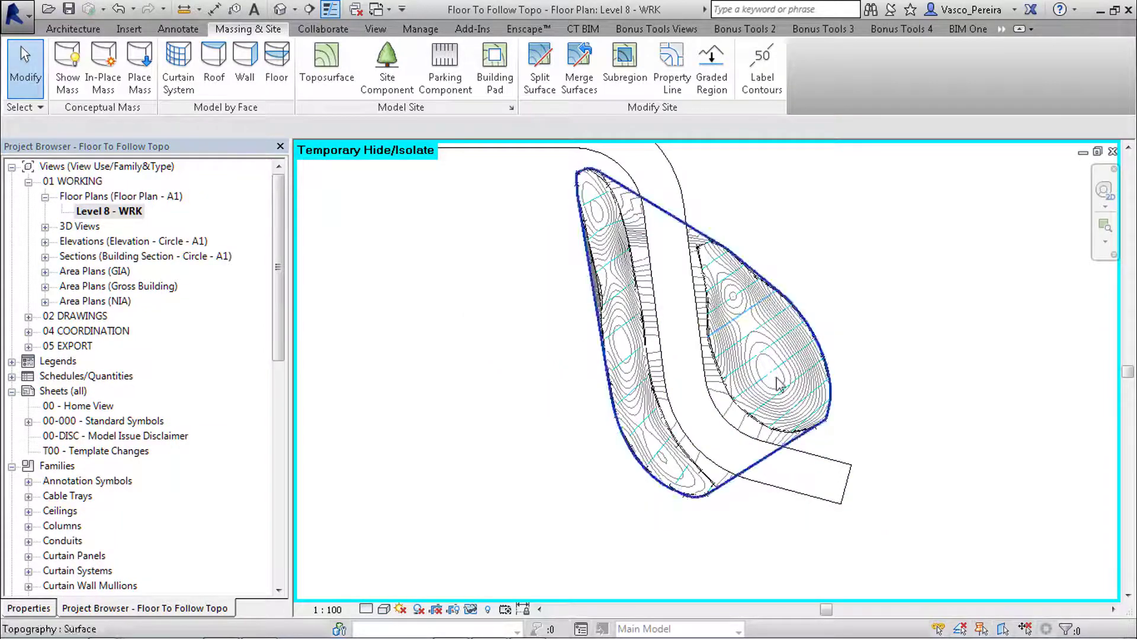
scroll(790, 456, "up", 4)
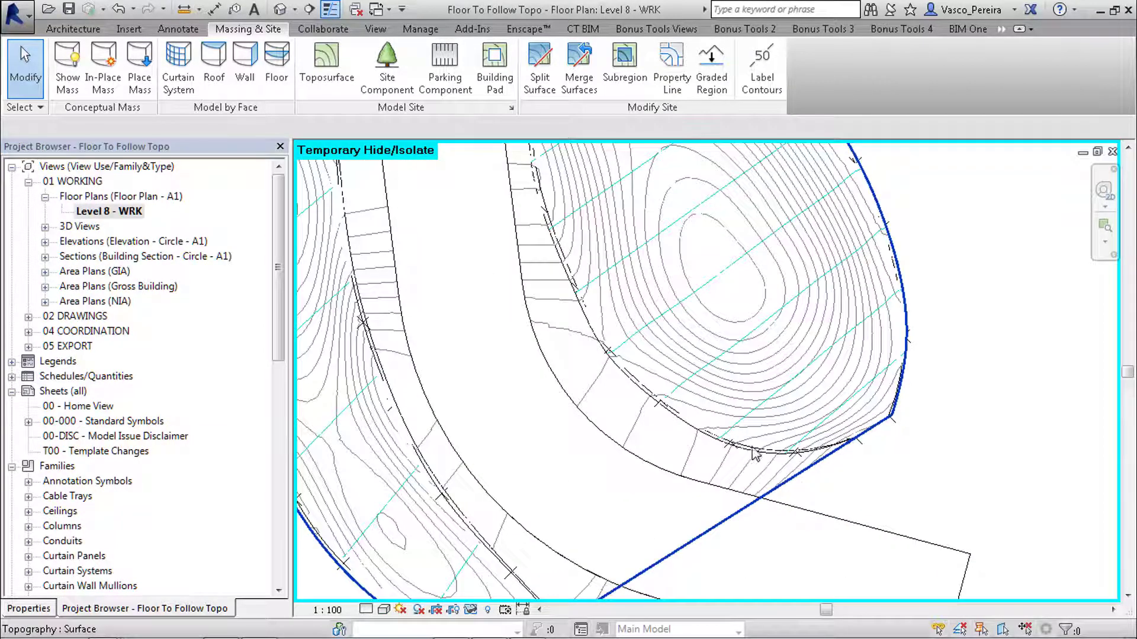
key("h")
key("r")
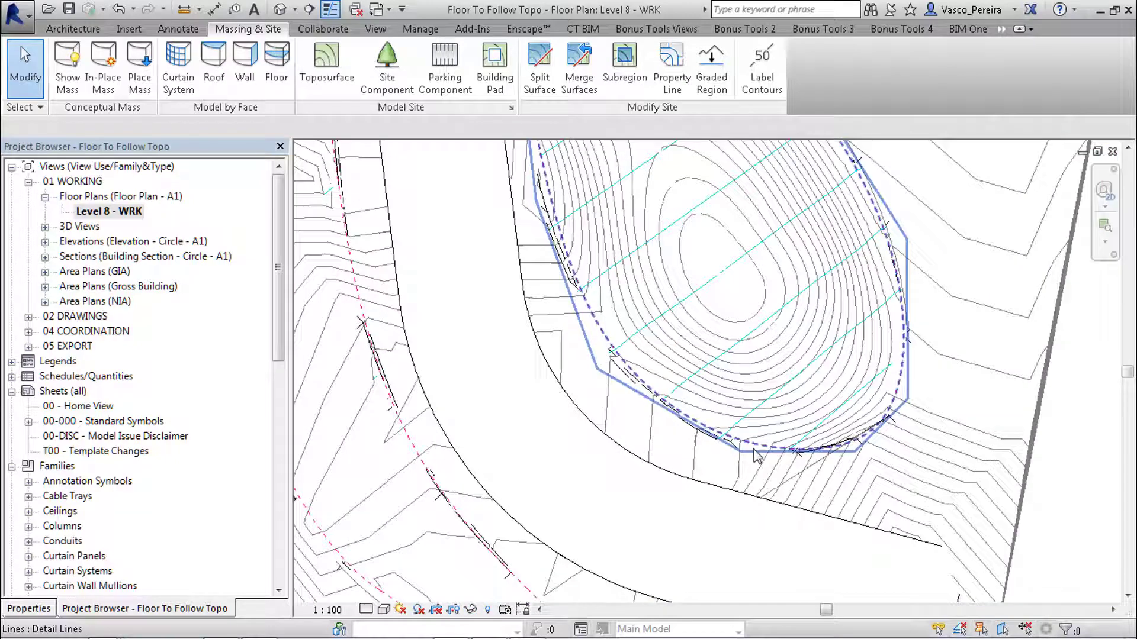
left_click(757, 450)
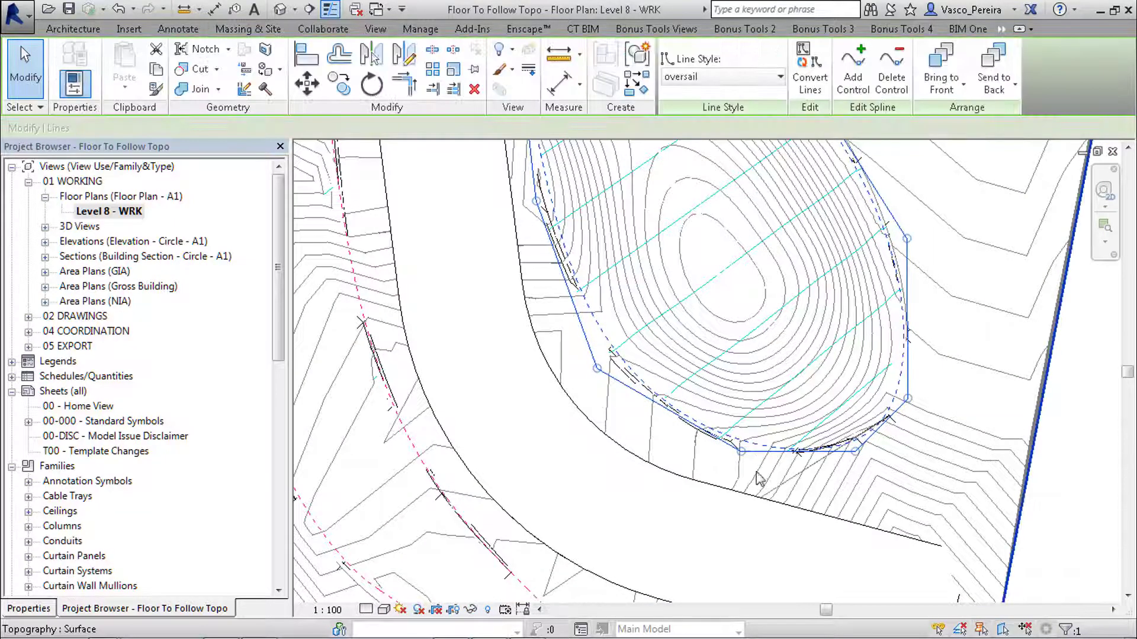
scroll(729, 418, "down", 2)
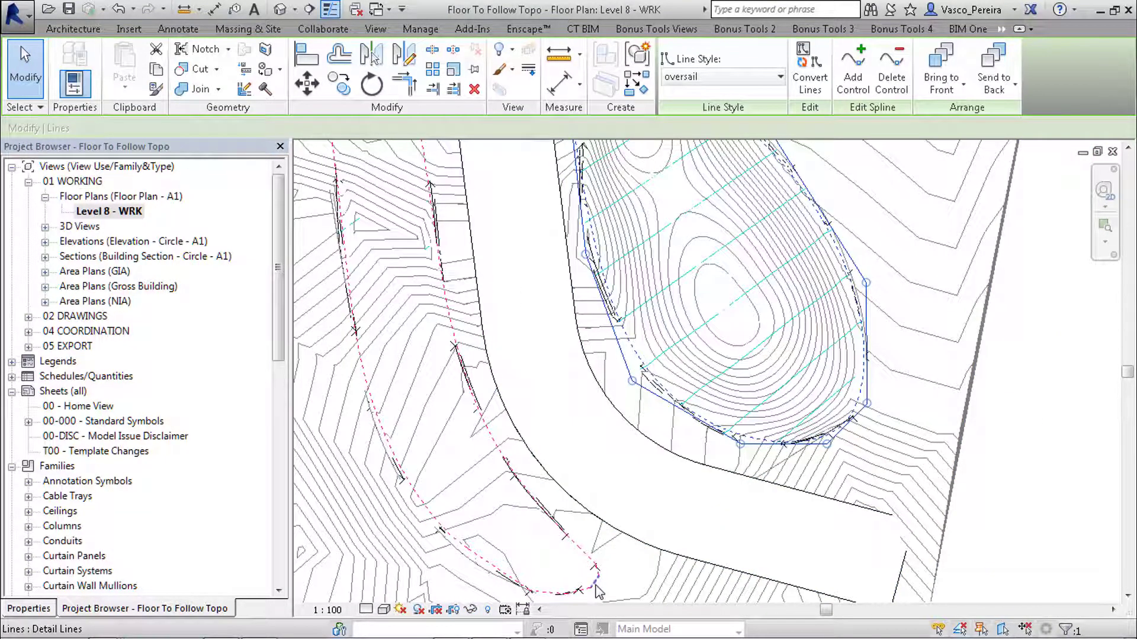
key("Tab")
left_click(599, 589)
key("Escape")
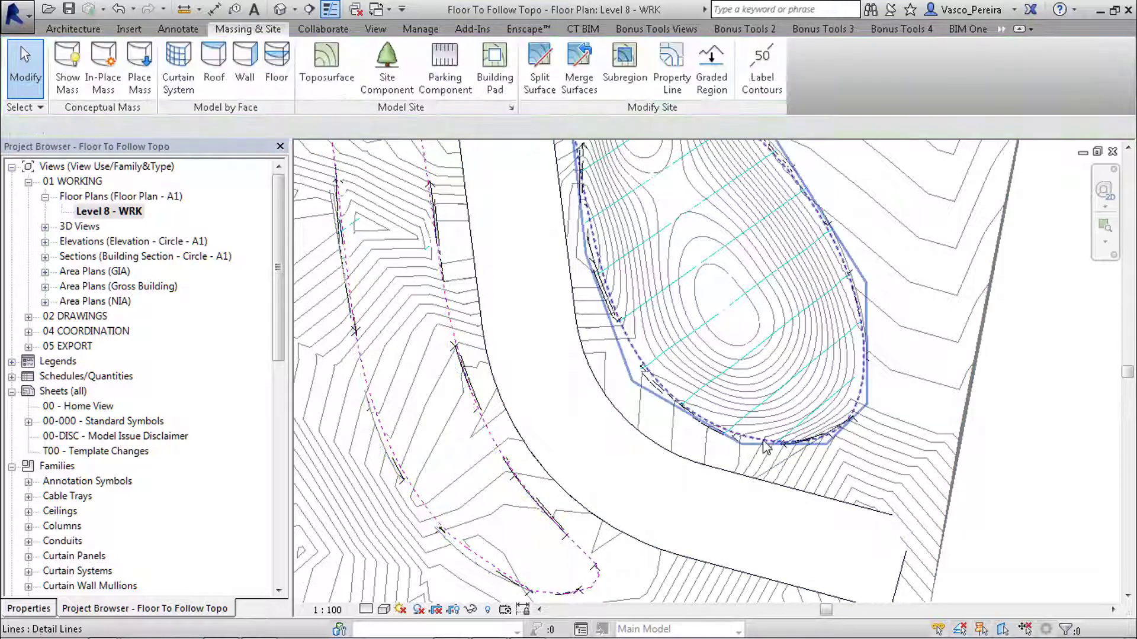
Step: Isolate the site topography together with the complete outline chains of both mounds in the floor plan
left_click(764, 445)
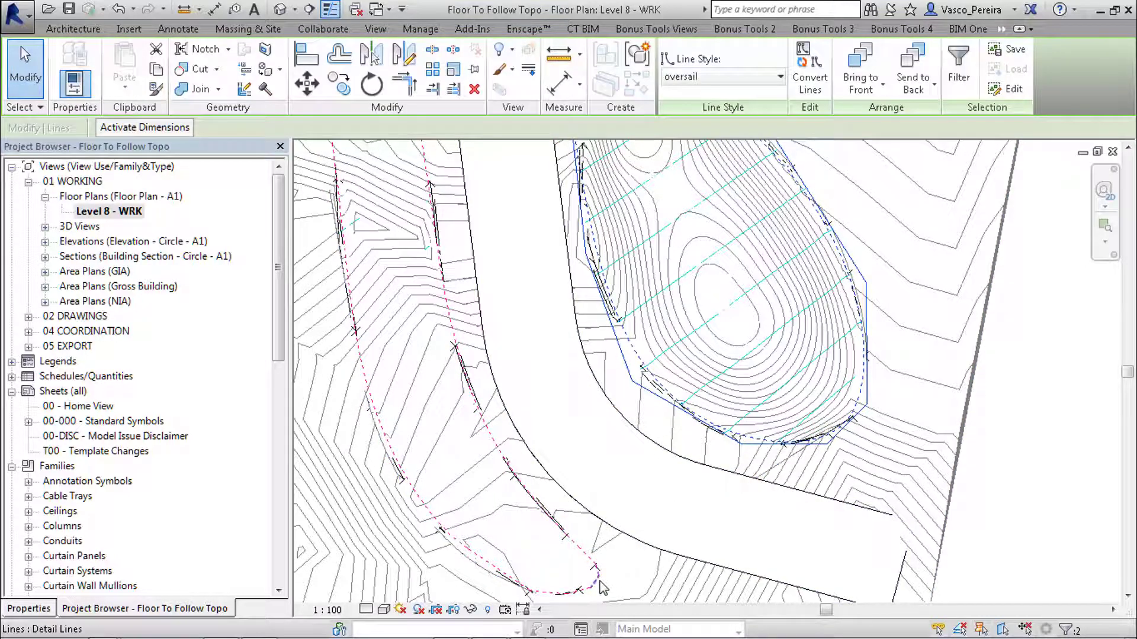
key("Tab")
left_click(577, 575, "ctrl")
left_click(605, 540, "ctrl")
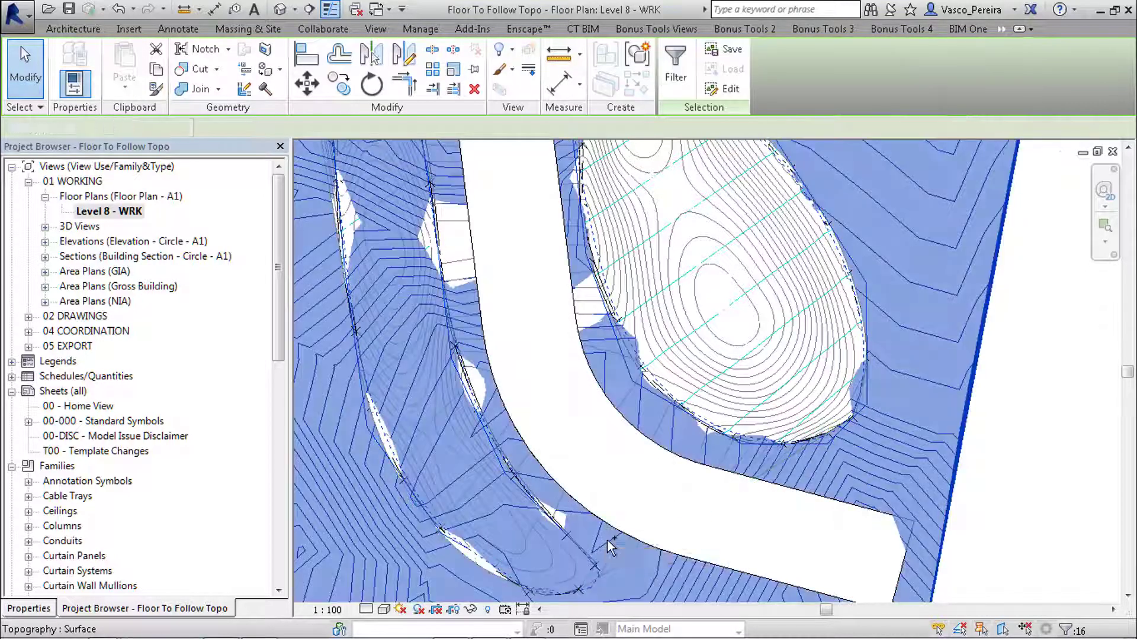
key("h")
key("i")
key("Escape")
Step: Split the site topography along the teardrop mound's outline, picking the whole chain with a 200 mm inward offset
scroll(747, 392, "down", 5)
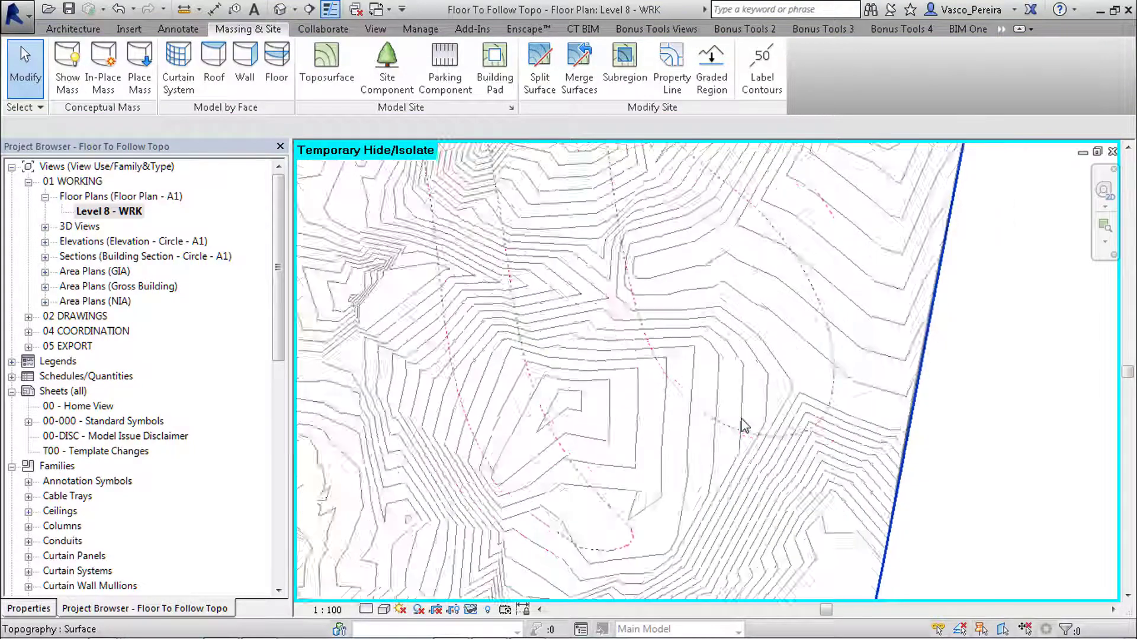
scroll(748, 393, "down", 2)
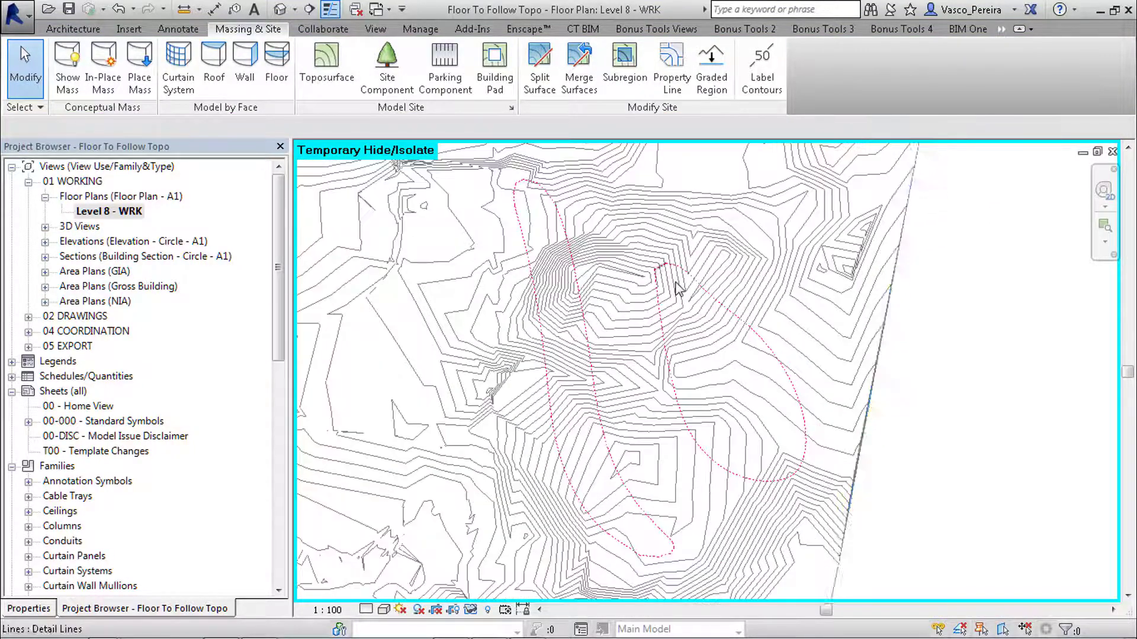
left_click(535, 89)
left_click(695, 252)
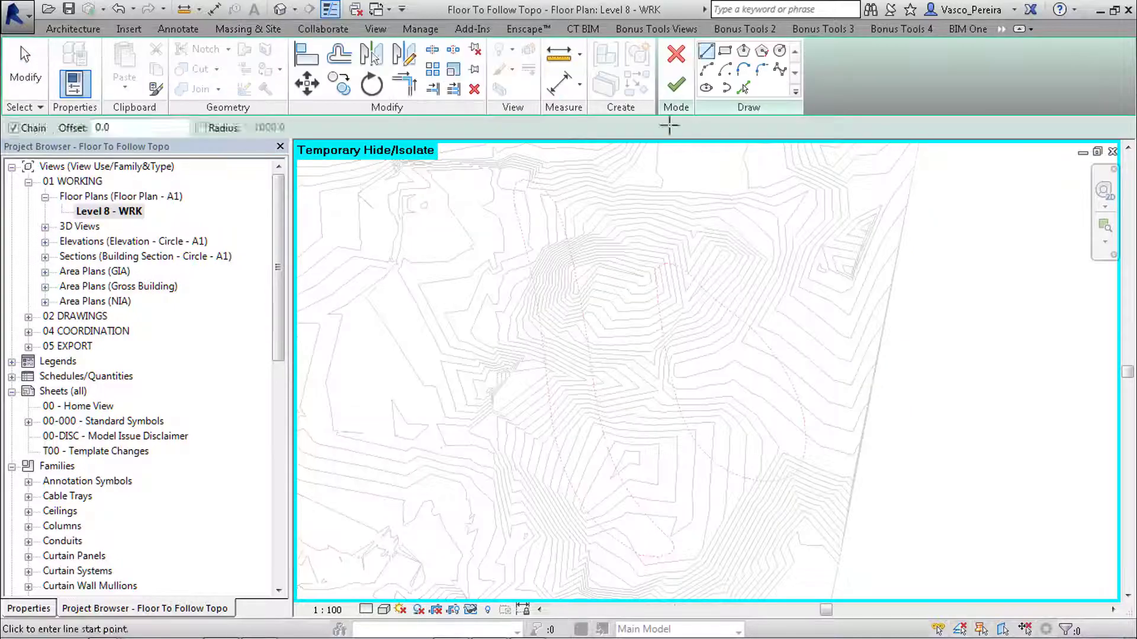
left_click(746, 88)
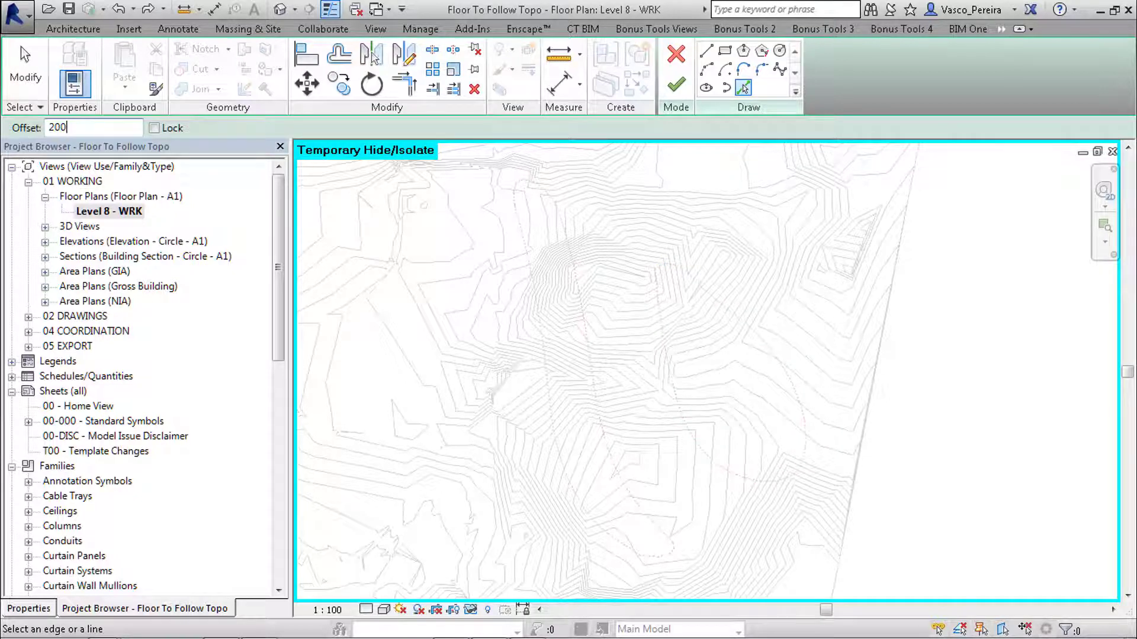
scroll(687, 266, "up", 5)
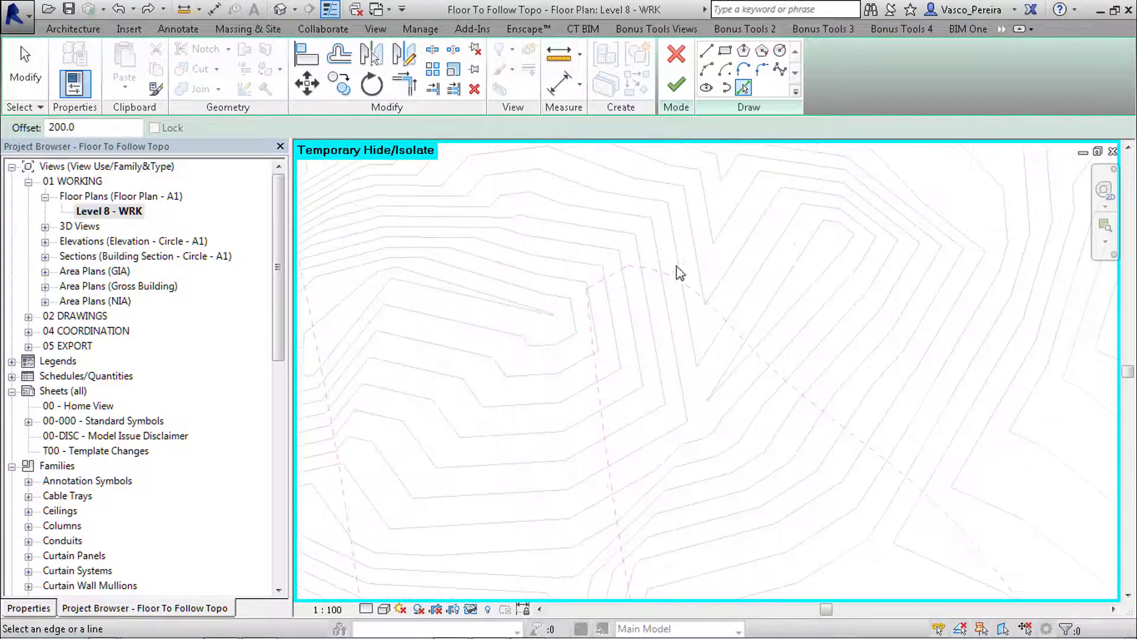
key("Tab")
left_click(671, 279)
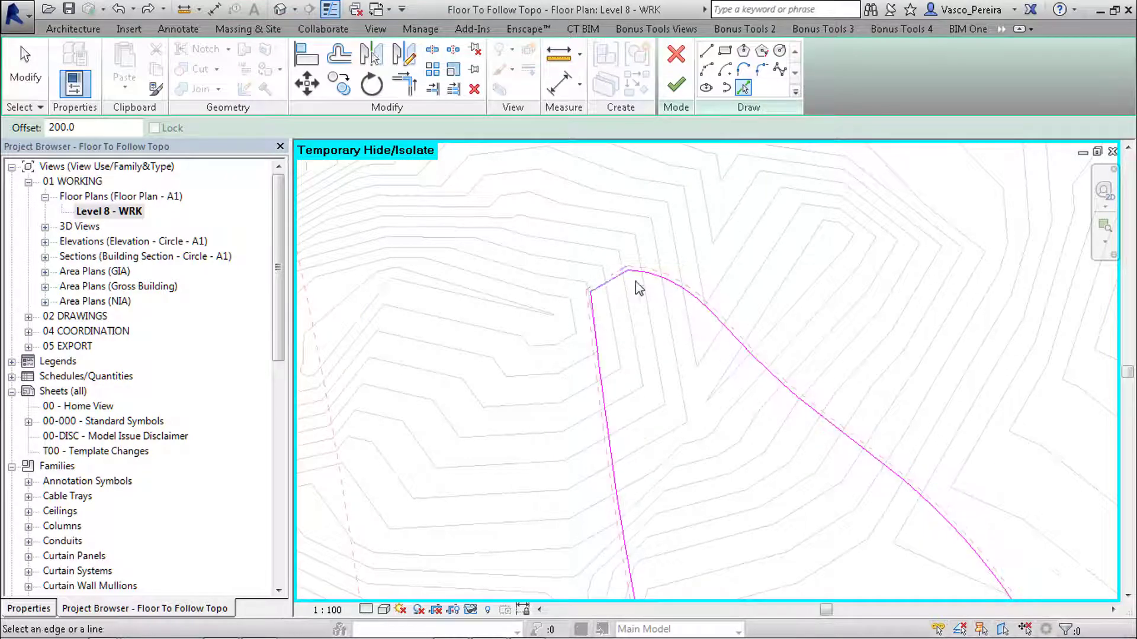
scroll(633, 189, "down", 4)
middle_click_drag(581, 273, 700, 404)
scroll(557, 261, "up", 3)
key("Tab")
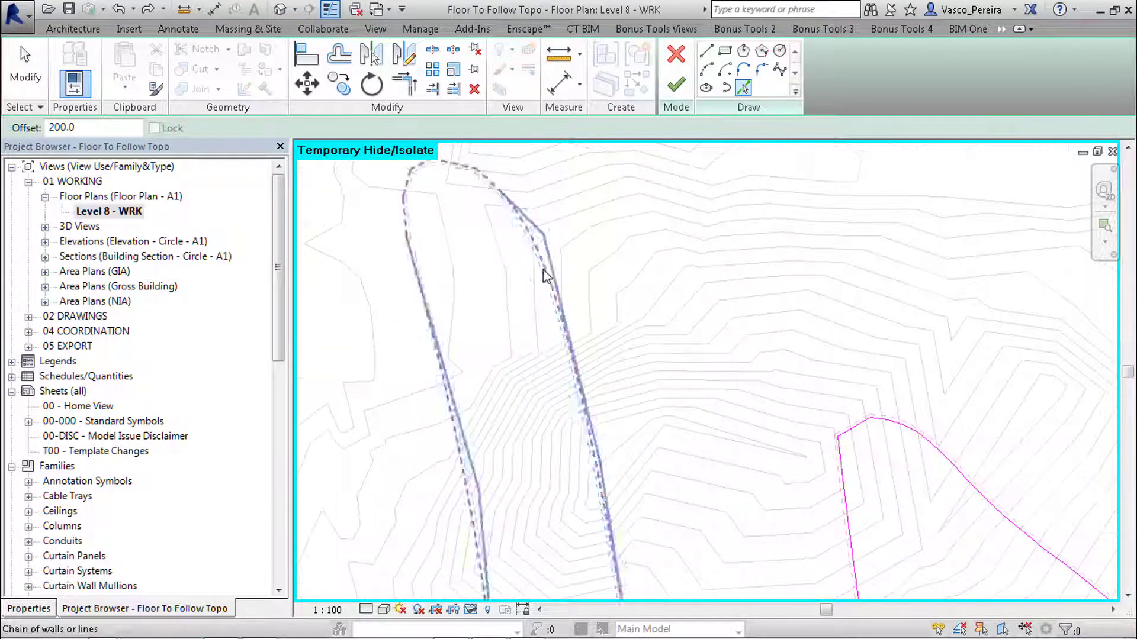
left_click(676, 87)
left_click(676, 84)
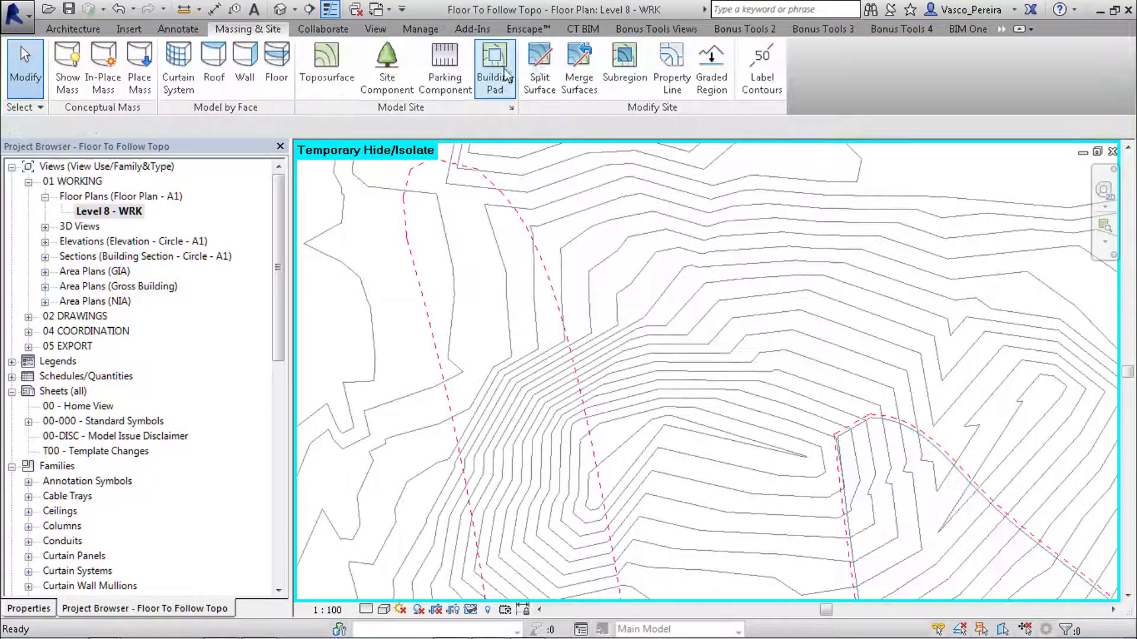
Step: Split the site topography along the long mound's outline with a 200 mm offset, and select both split-off pieces
left_click(513, 212)
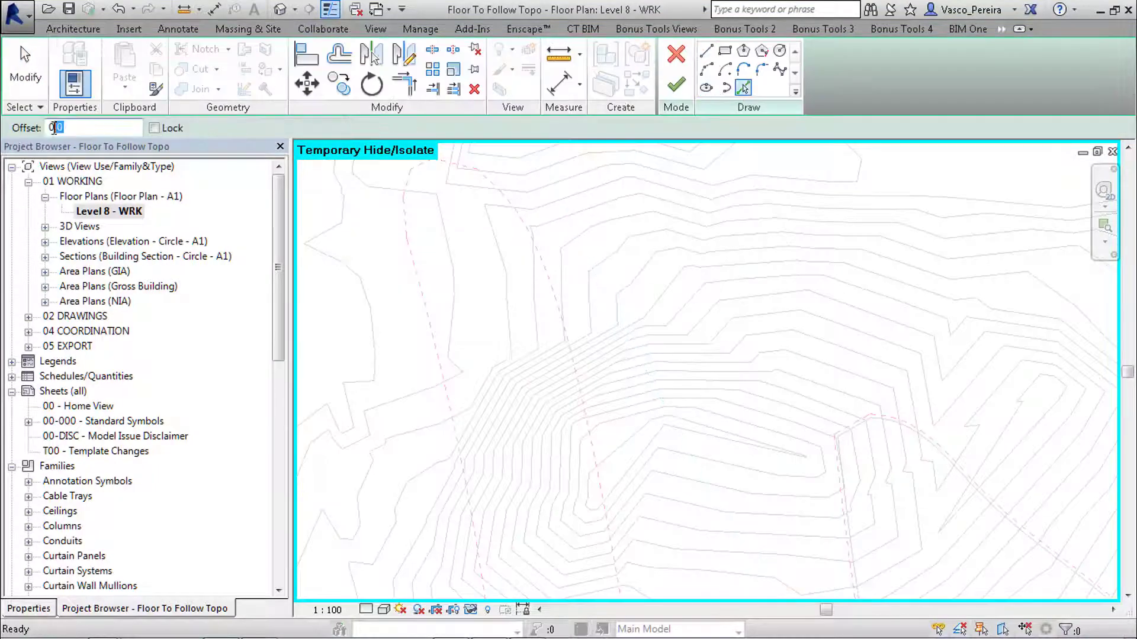
key("Tab")
left_click(491, 222)
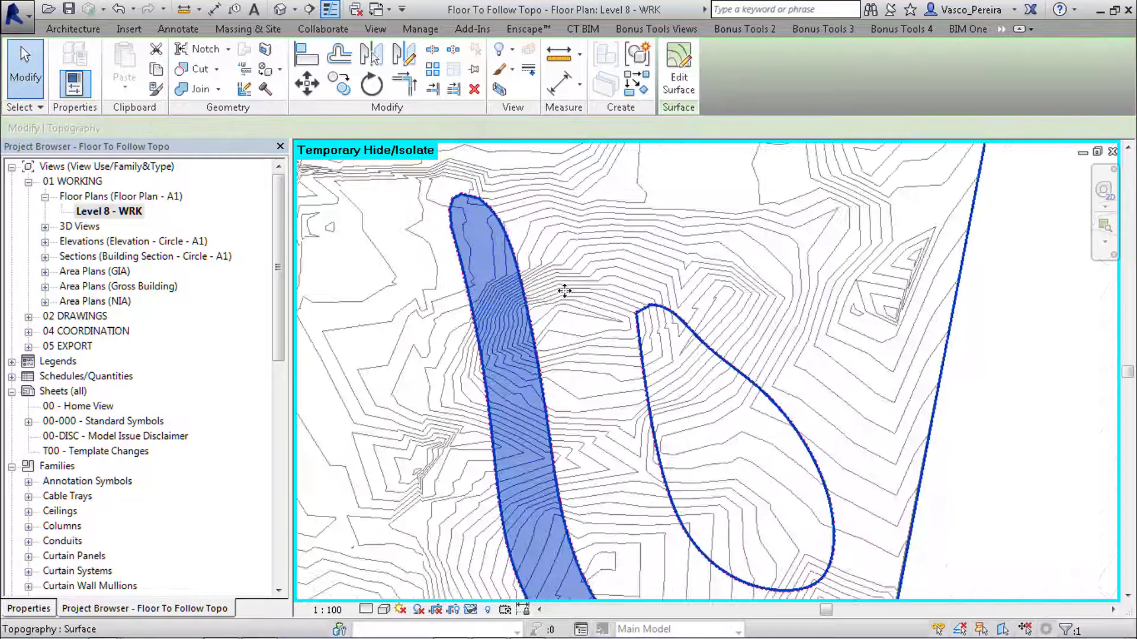
left_click(693, 388, "ctrl")
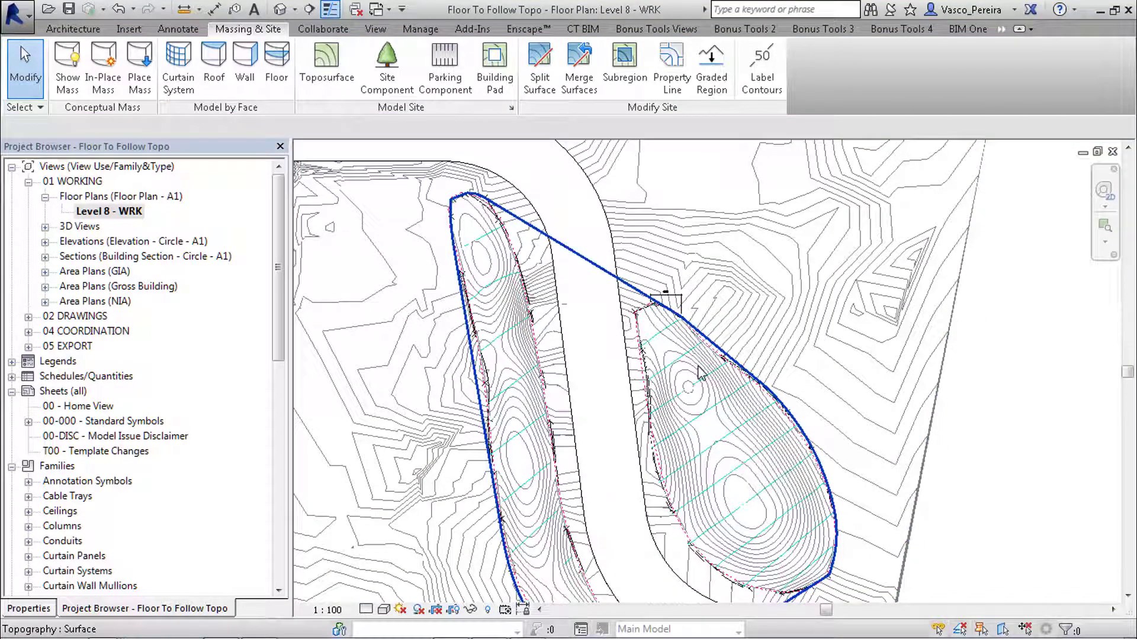
Step: Split the mound toposurface along the teardrop mound's outline chain with a 200 mm inward offset
left_click(701, 372)
scroll(666, 303, "up", 3)
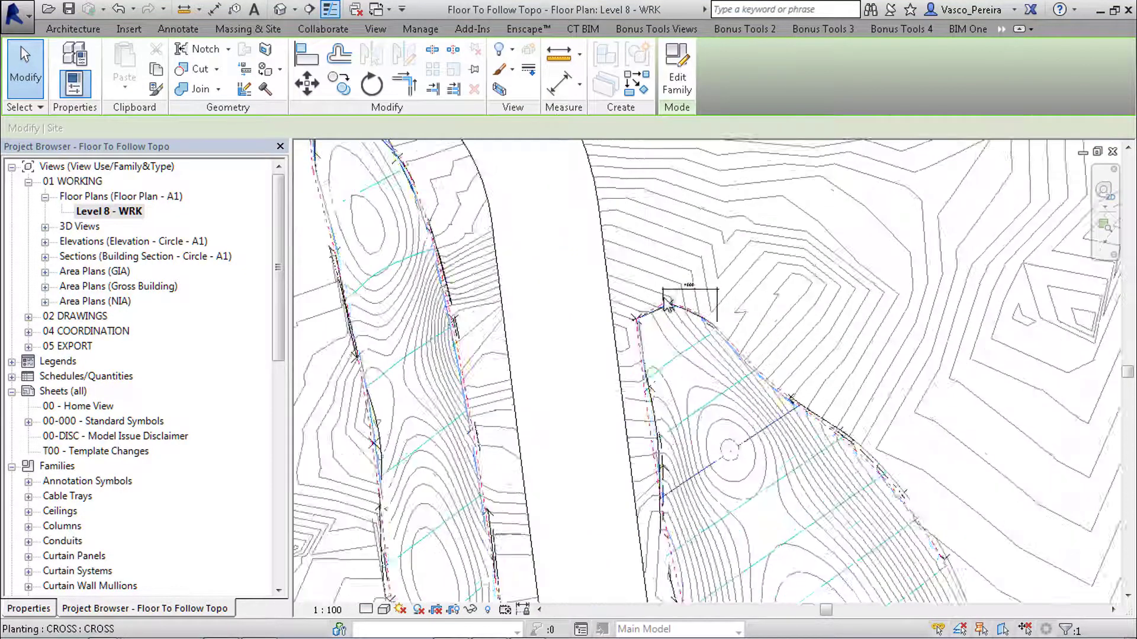
scroll(666, 304, "up", 2)
key("Escape")
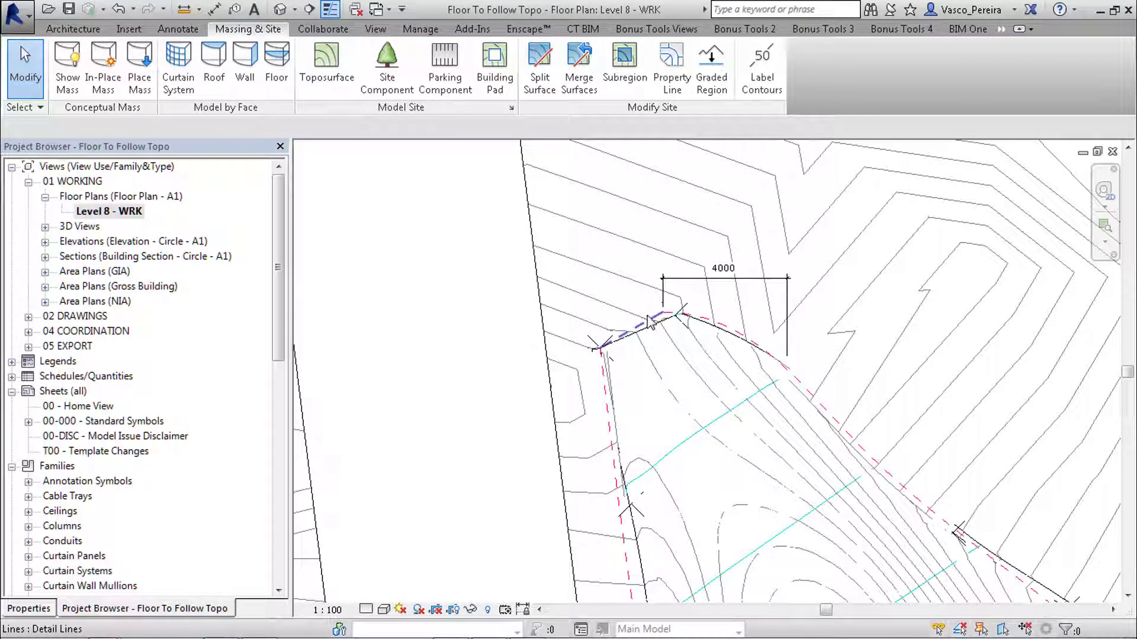
left_click(538, 74)
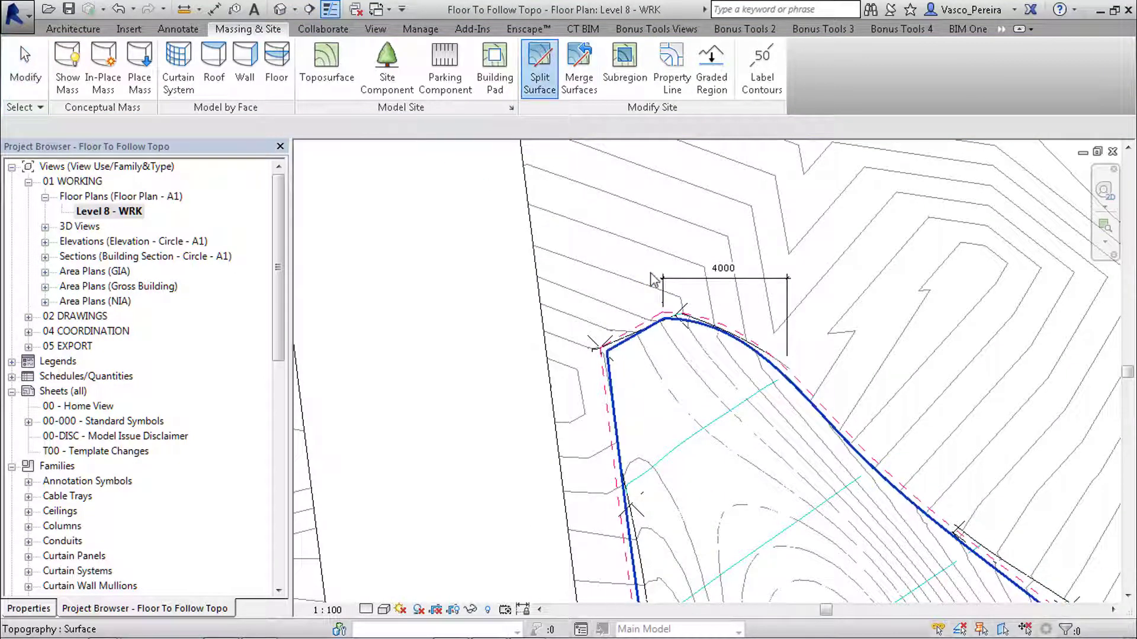
left_click(672, 363)
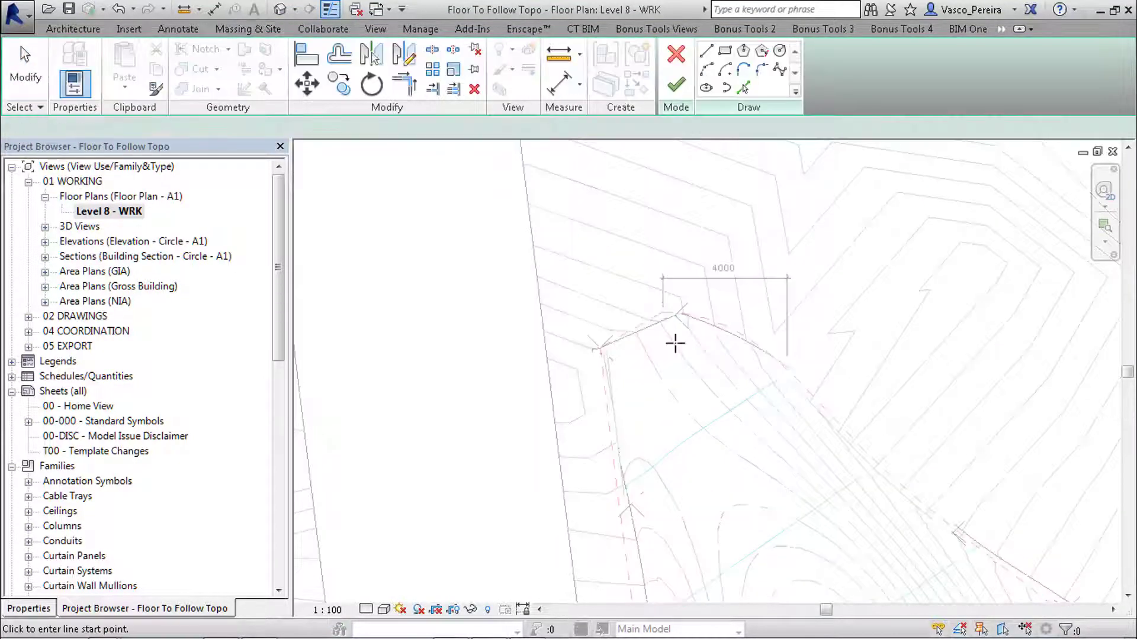
left_click(743, 88)
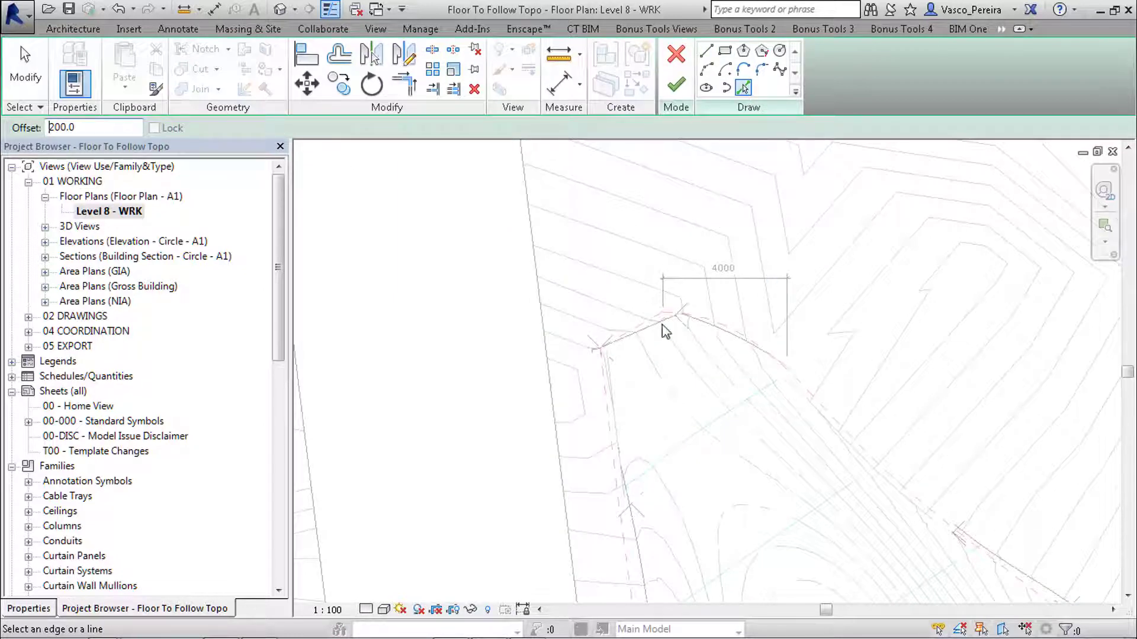
key("Tab")
left_click(808, 399)
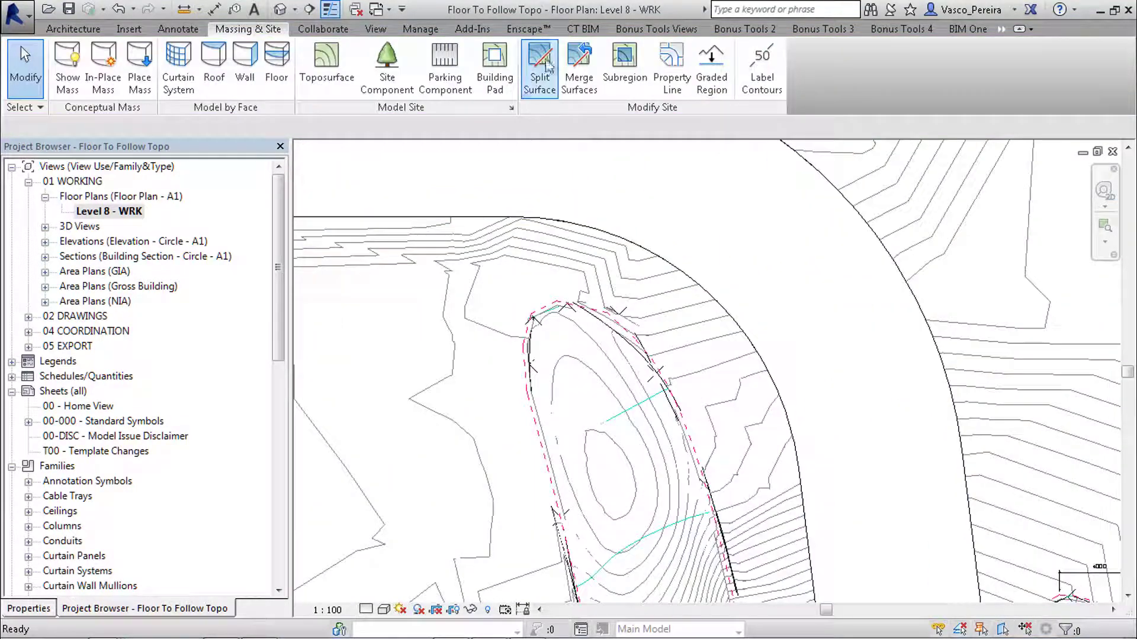
Step: Try to split the remaining mound toposurface along the long mound's outline chain with a 200 mm offset
left_click(541, 75)
left_click(637, 356)
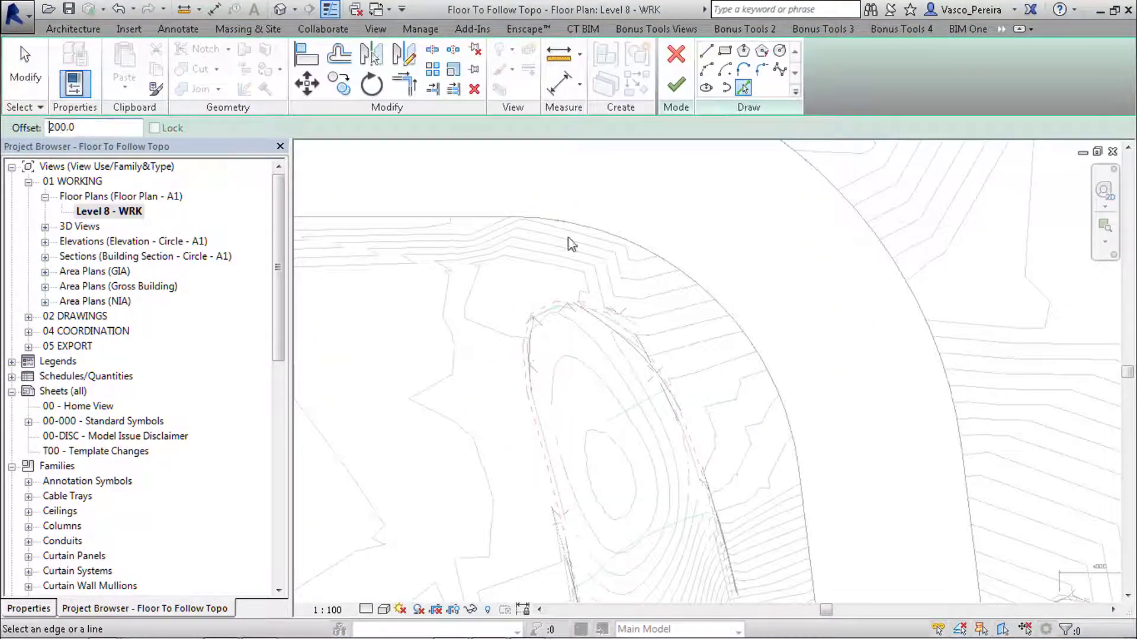
scroll(600, 314, "up", 3)
key("Tab")
left_click(599, 309)
key("Escape")
left_click(676, 84)
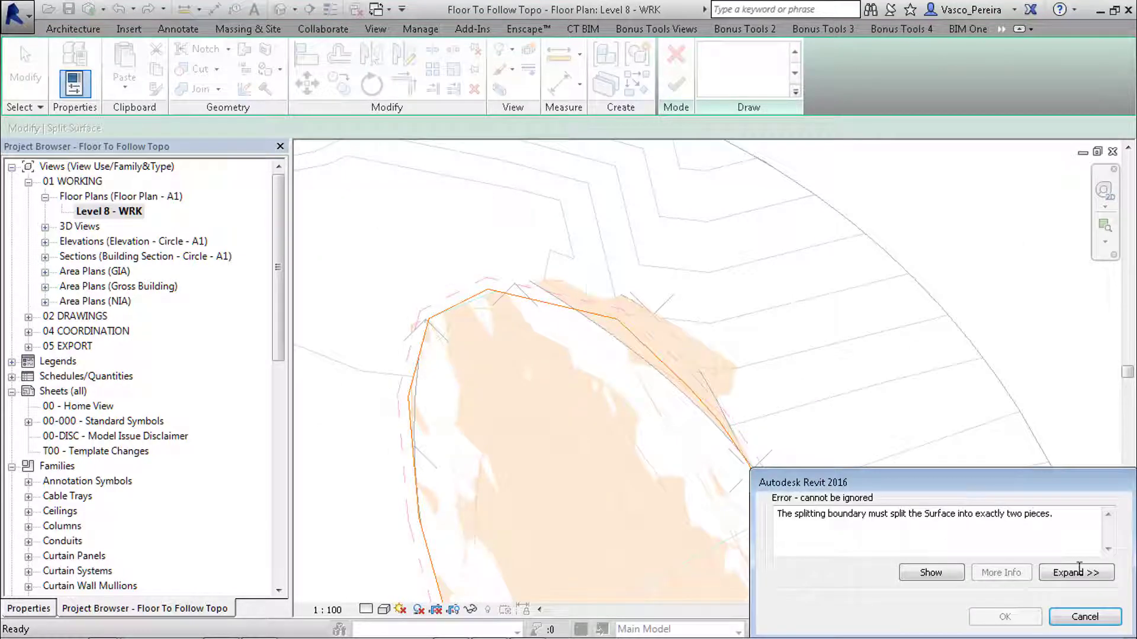
left_click(1077, 615)
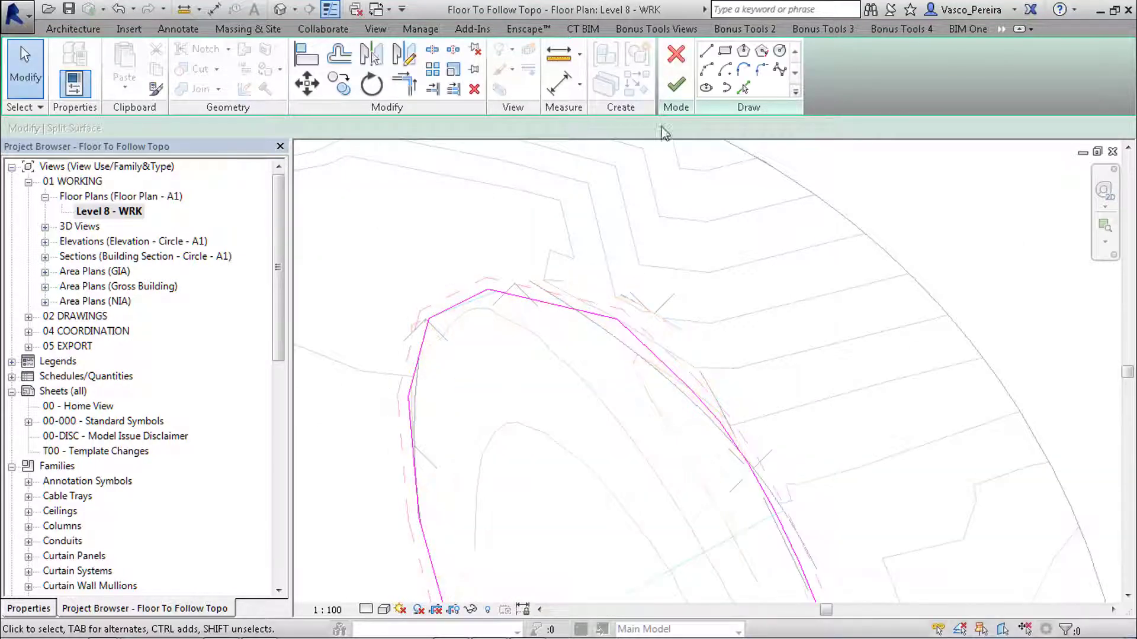
left_click(675, 85)
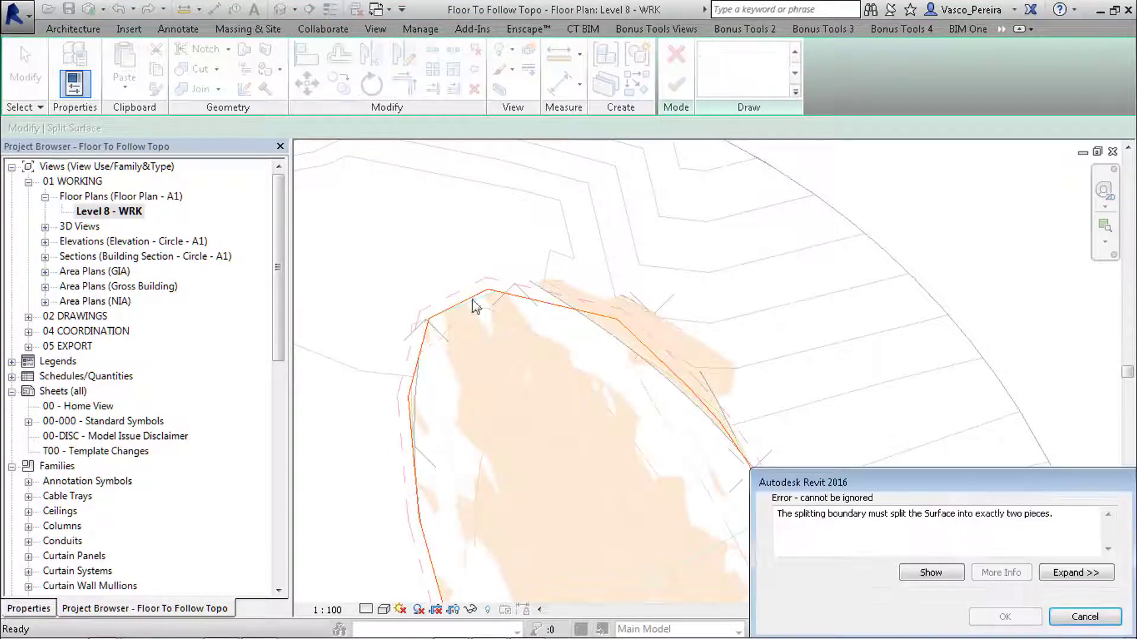
left_click(1078, 616)
left_click(676, 54)
Step: Edit the mound toposurface and move the boundary points around the long mound's upper end outward beyond its outline
left_click(606, 337)
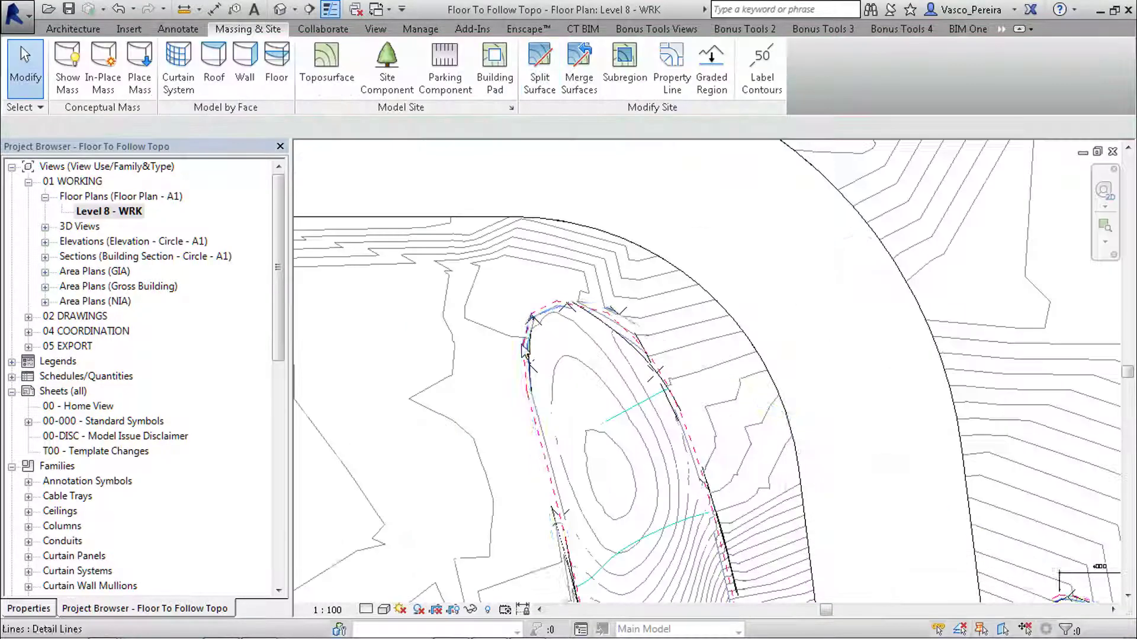
scroll(523, 350, "up", 2)
left_click(521, 302)
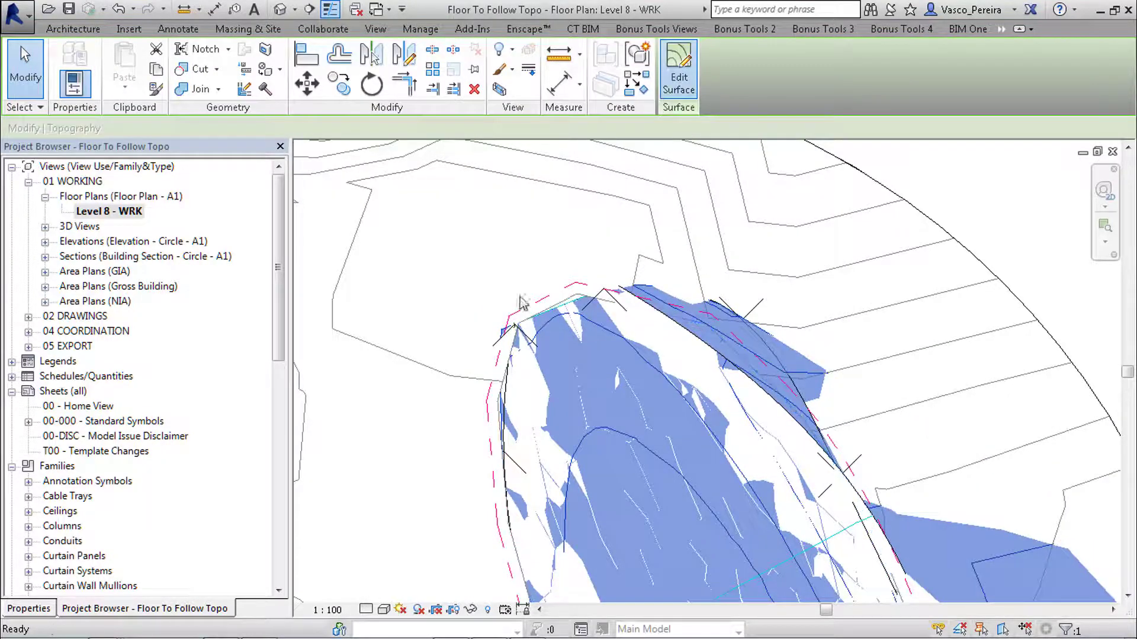
left_click_drag(449, 242, 626, 345)
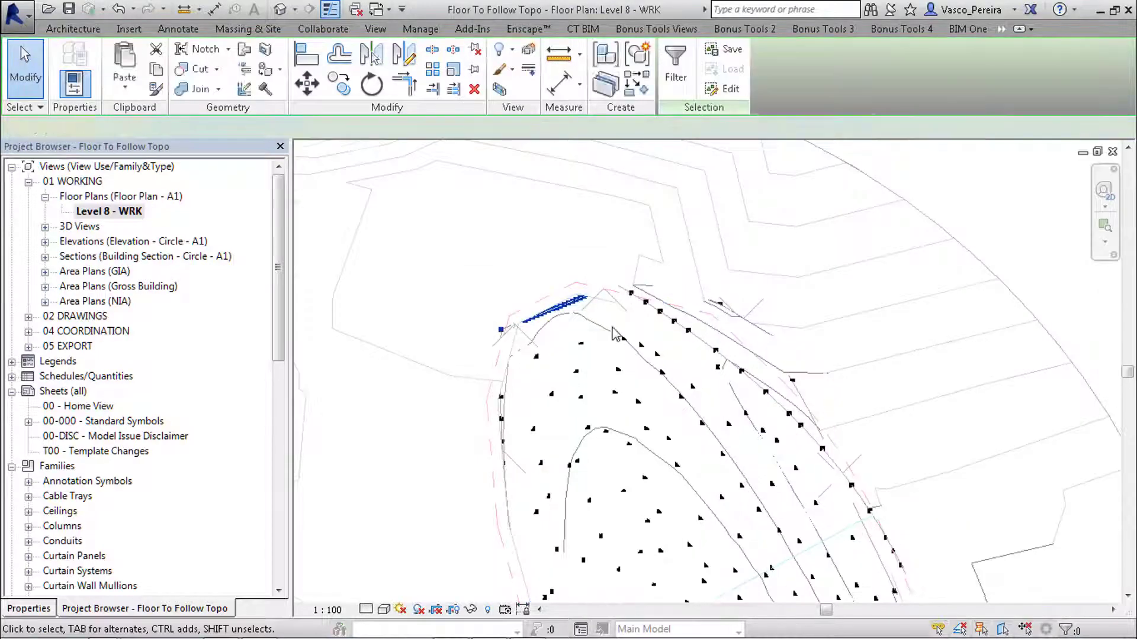
left_click(466, 243)
left_click_drag(466, 244, 629, 348)
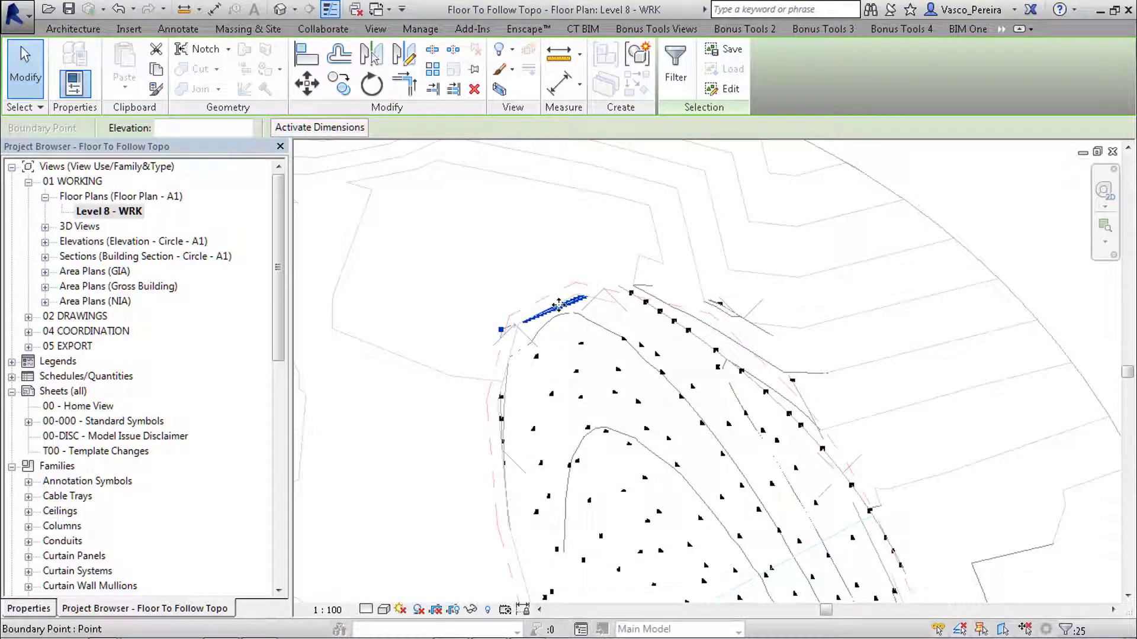
left_click_drag(558, 305, 540, 276)
left_click_drag(439, 278, 511, 541)
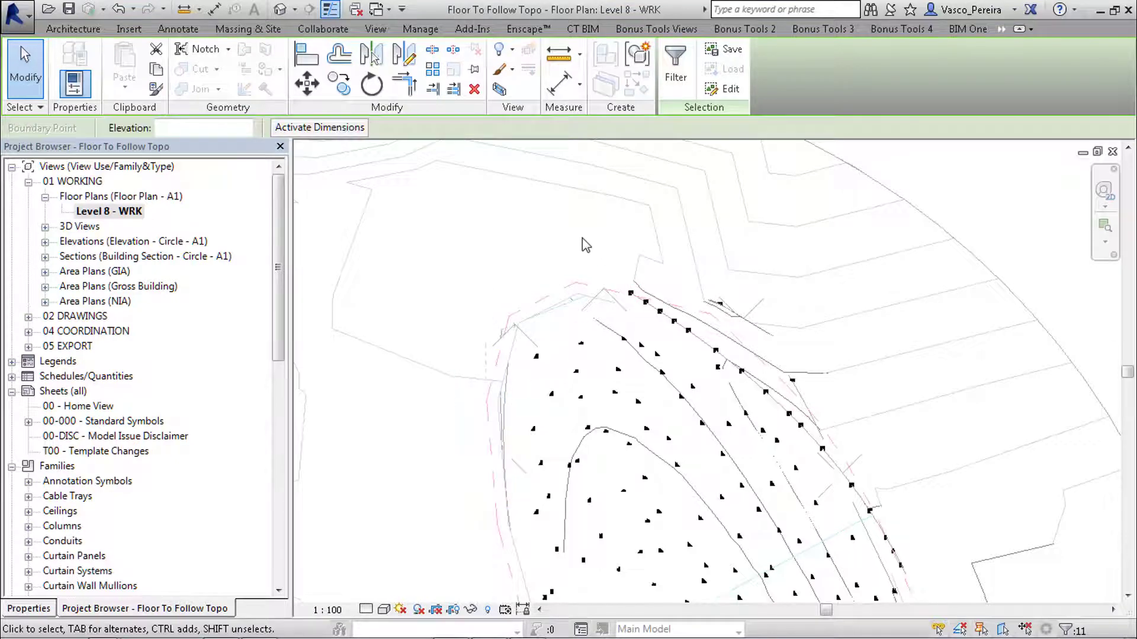
Step: Move the group of surface points at the long mound's lower end outward beyond its outline
scroll(583, 224, "down", 5)
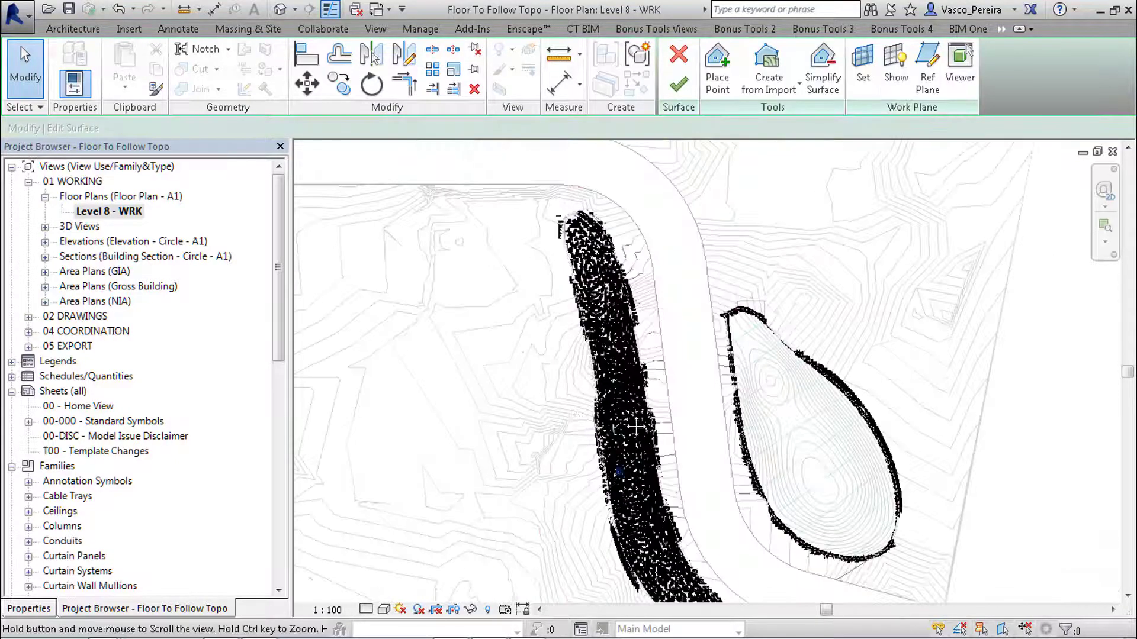
scroll(664, 395, "up", 5)
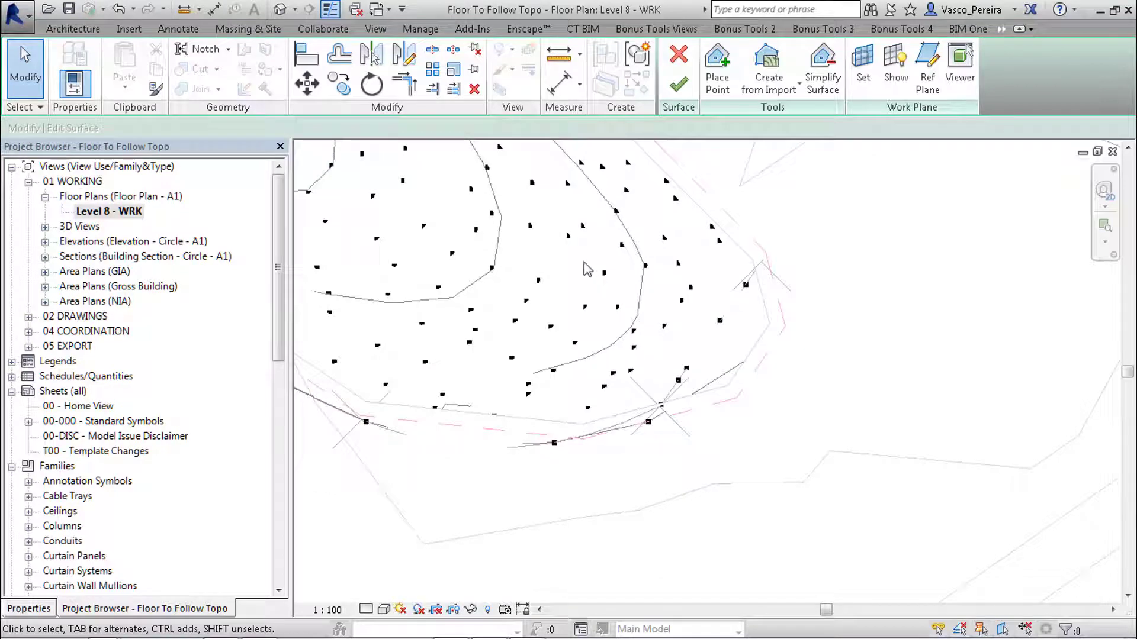
left_click_drag(584, 263, 876, 502)
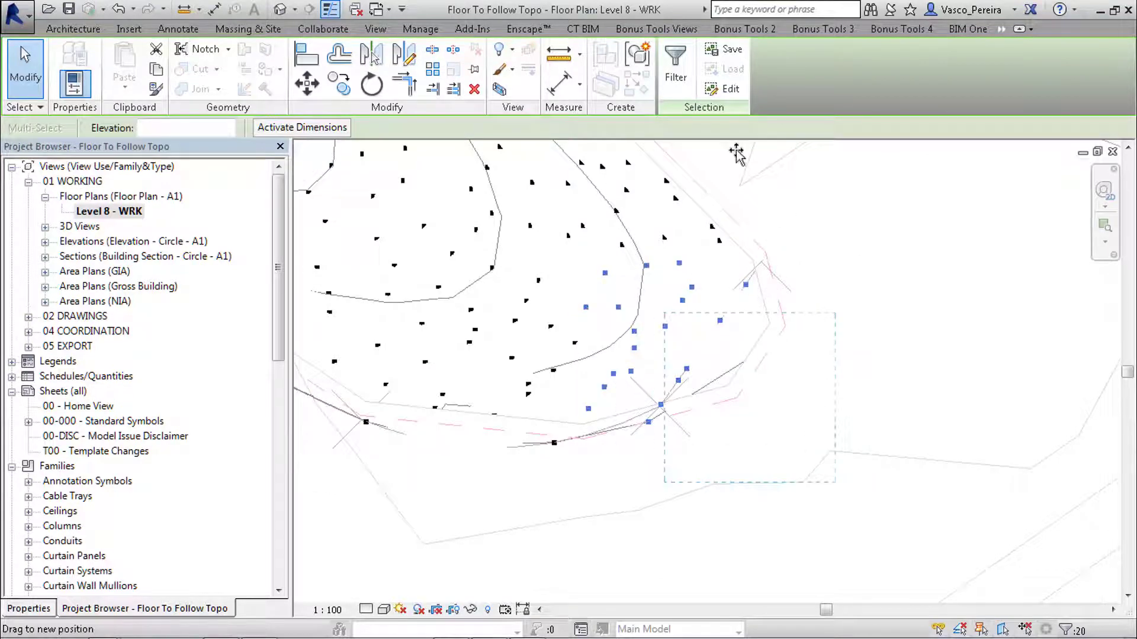
left_click_drag(736, 154, 737, 155)
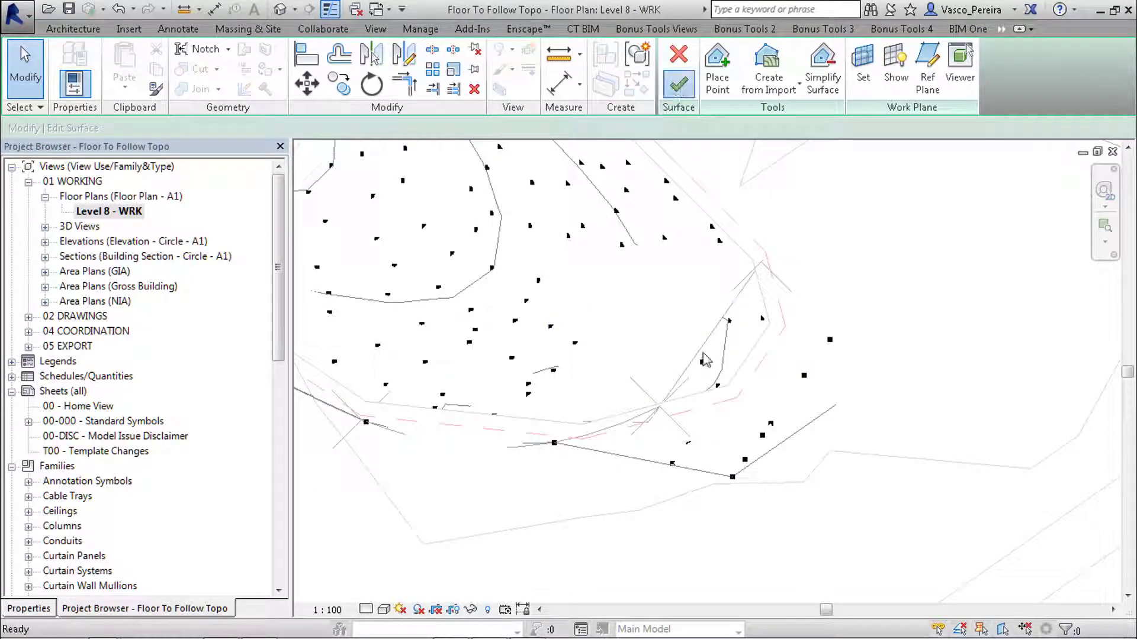
Step: Finish the surface edit and split the mound toposurface along the long mound's outline chain with a 200 mm inward offset
left_click(678, 83)
left_click(551, 84)
left_click(732, 476)
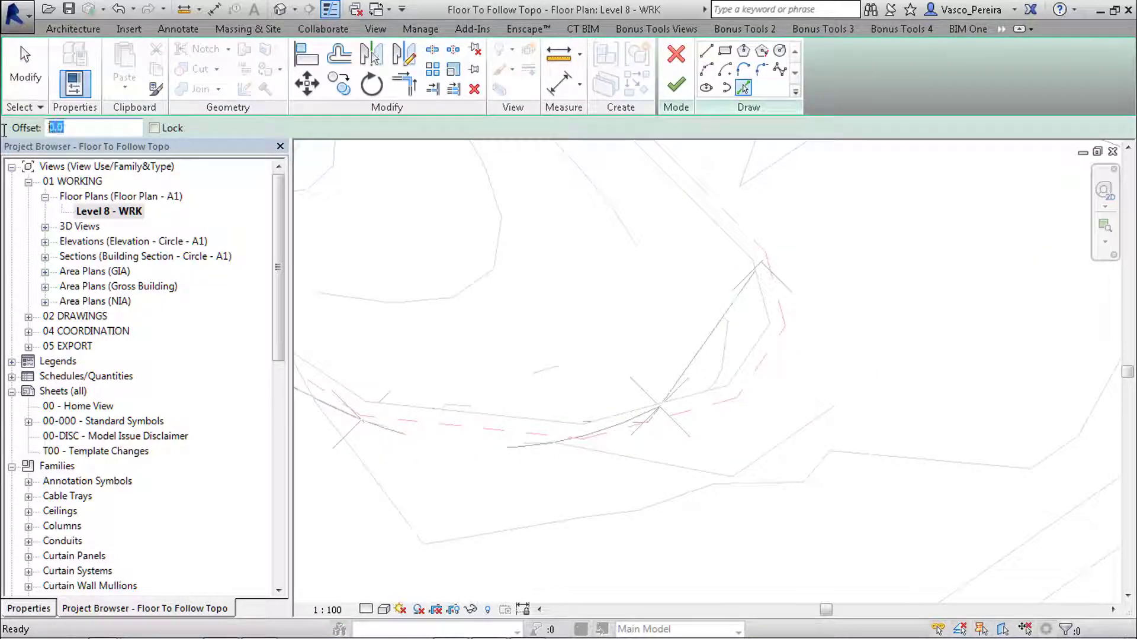
key("Tab")
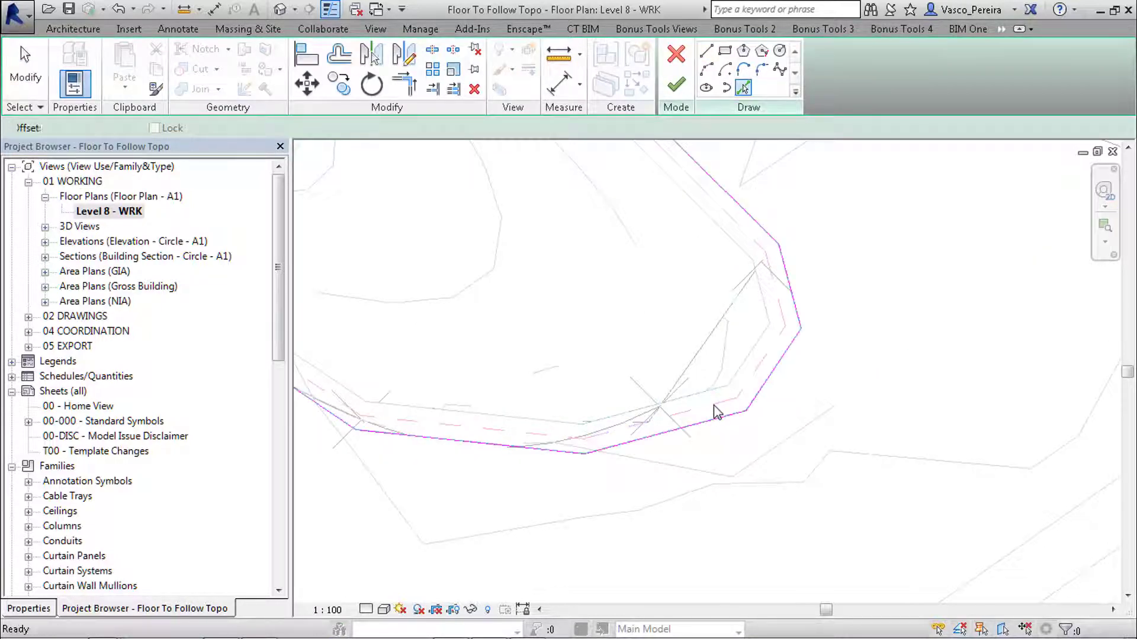
key("Tab")
left_click(717, 408)
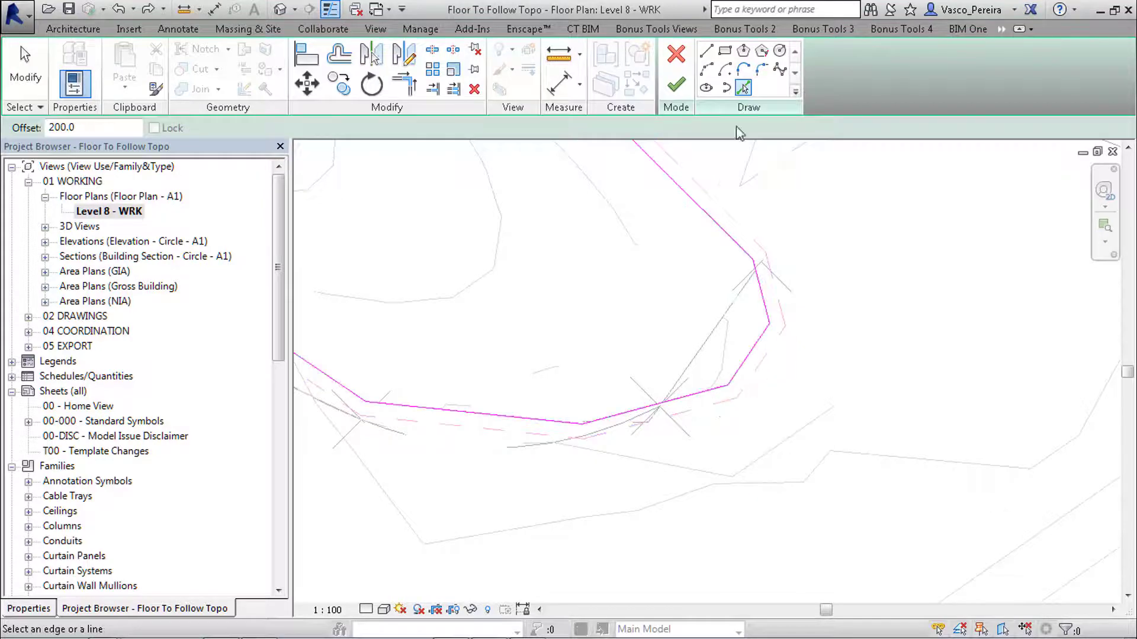
left_click(681, 89)
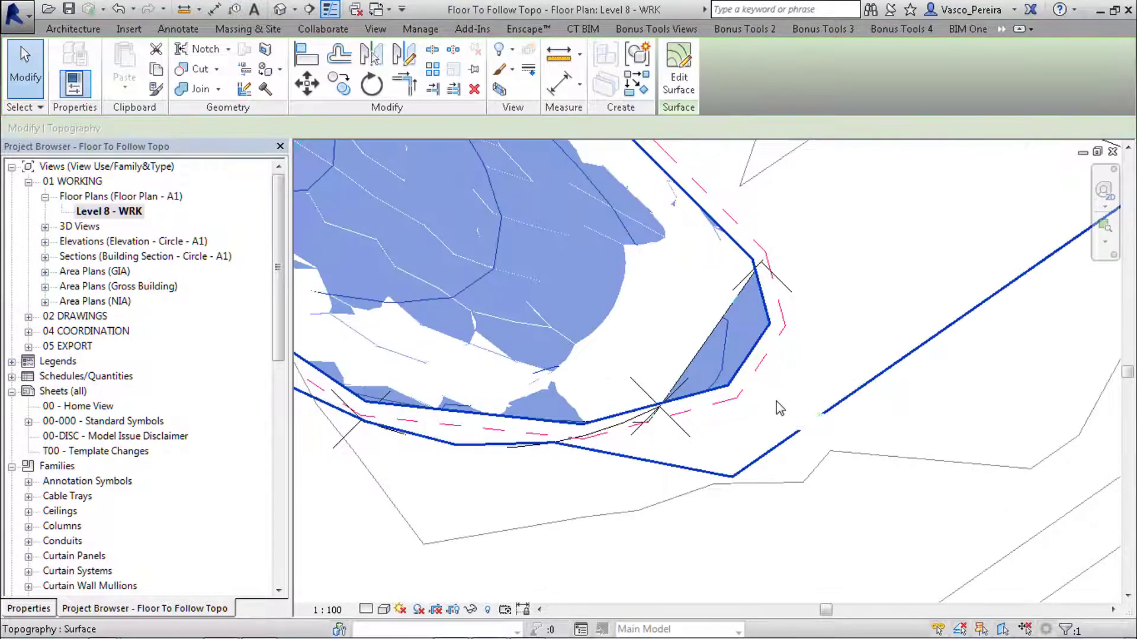
scroll(779, 431, "down", 7)
middle_click_drag(796, 418, 748, 523)
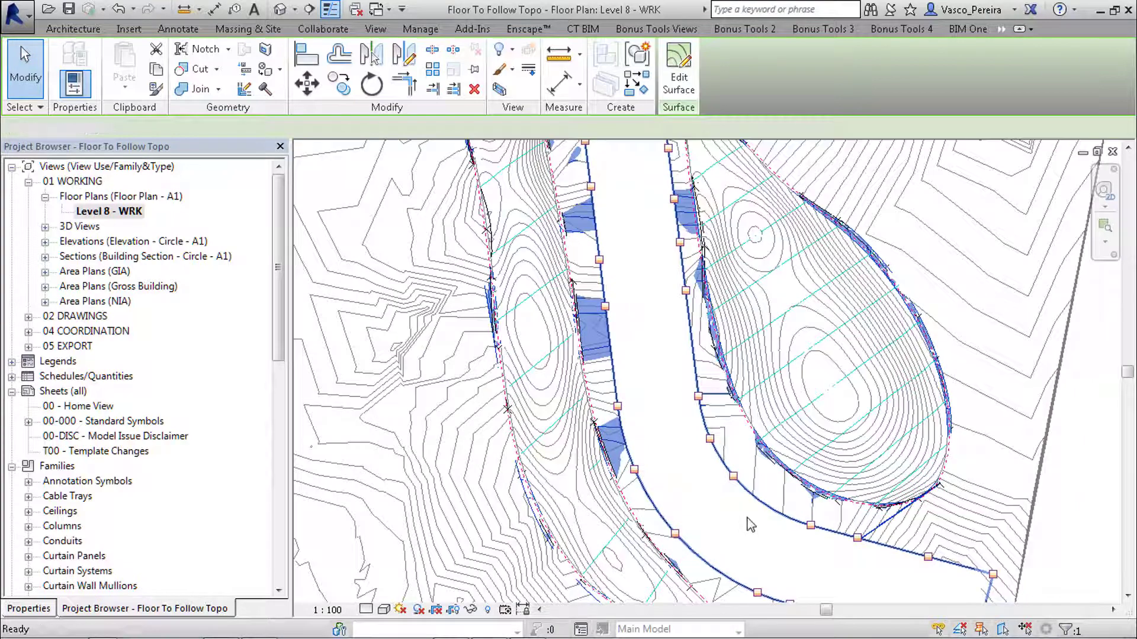
key("Escape")
Step: Open the default 3D view and temporarily isolate the site topography together with the two mound surfaces
left_click(280, 15)
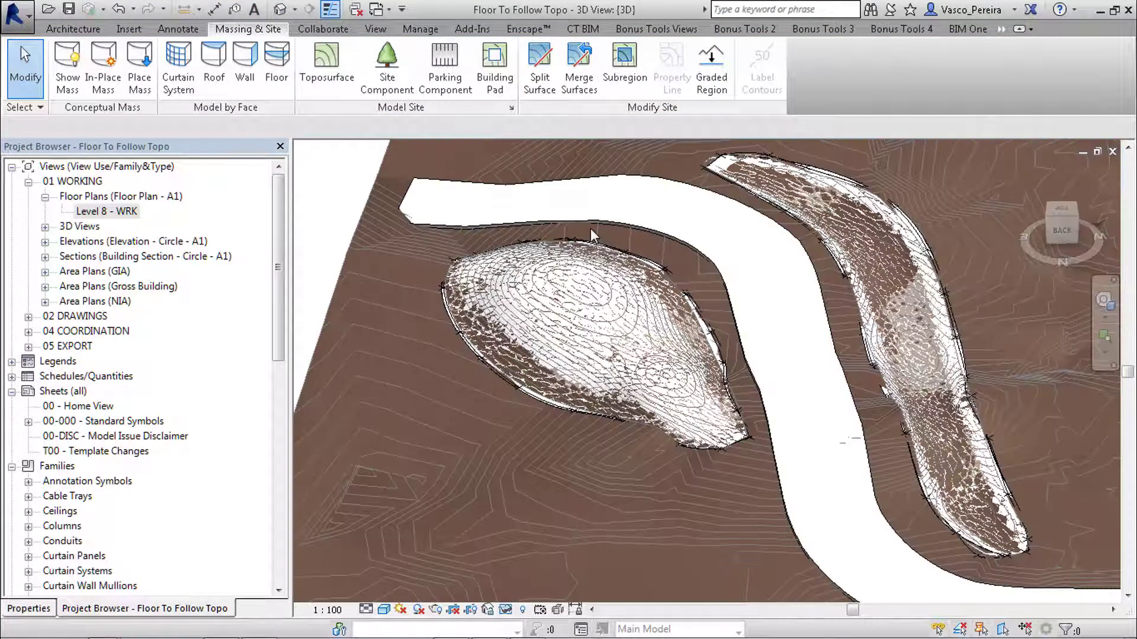
key("h")
key("r")
left_click(387, 269)
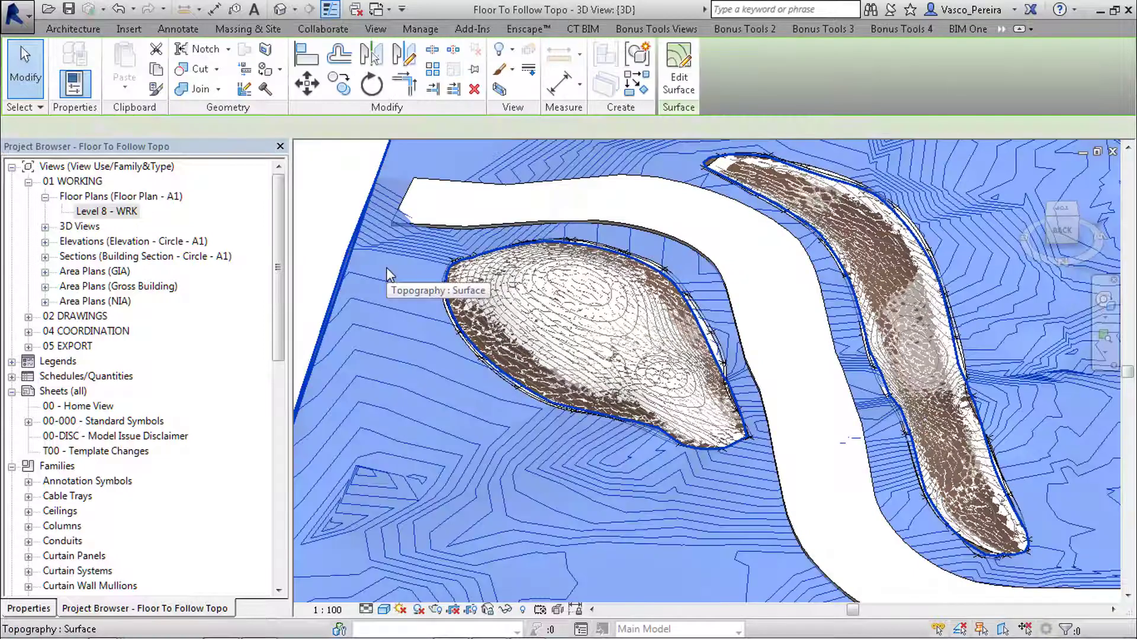
key("h")
key("i")
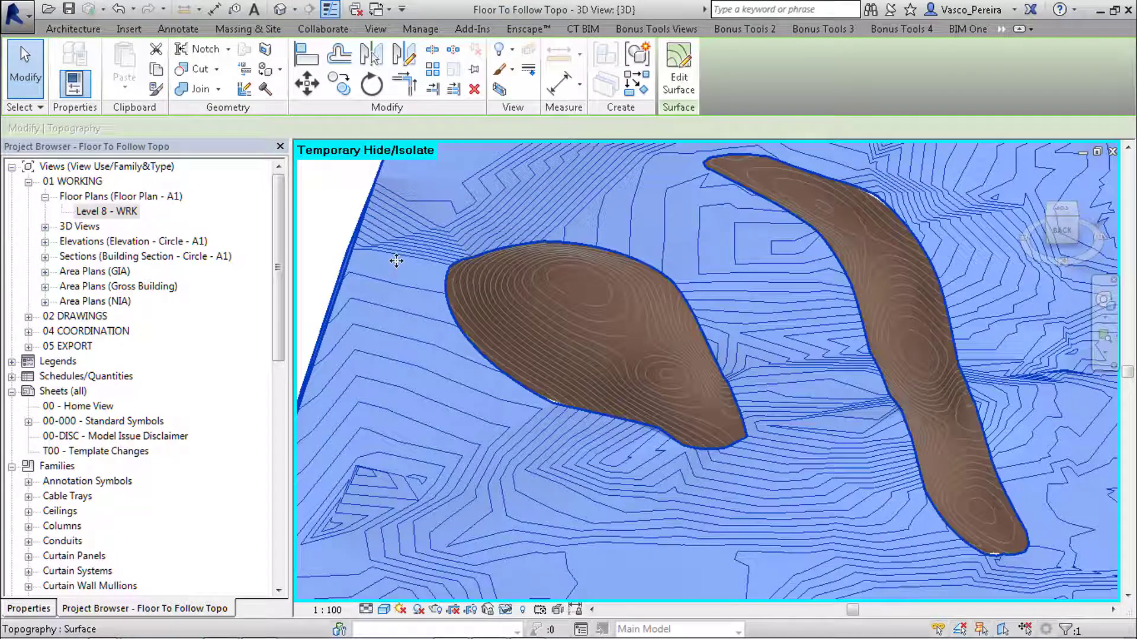
left_click(336, 270)
middle_click_drag(316, 230, 342, 271)
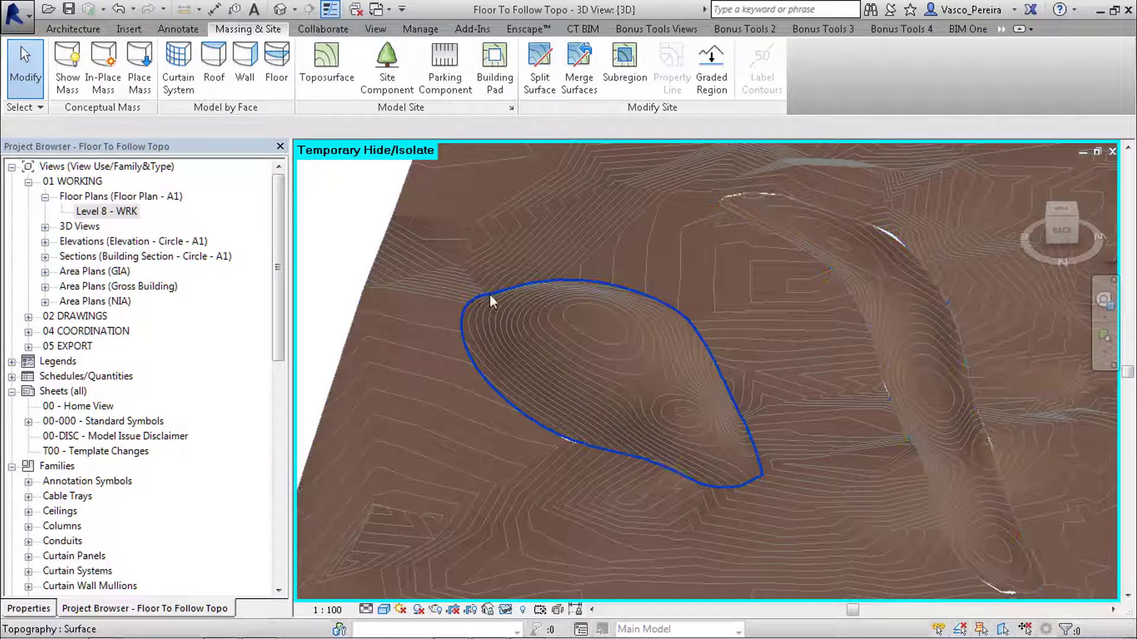
Step: Merge the teardrop mound surface and the long mound surface into the site topography, removing points on common edges
left_click(571, 70)
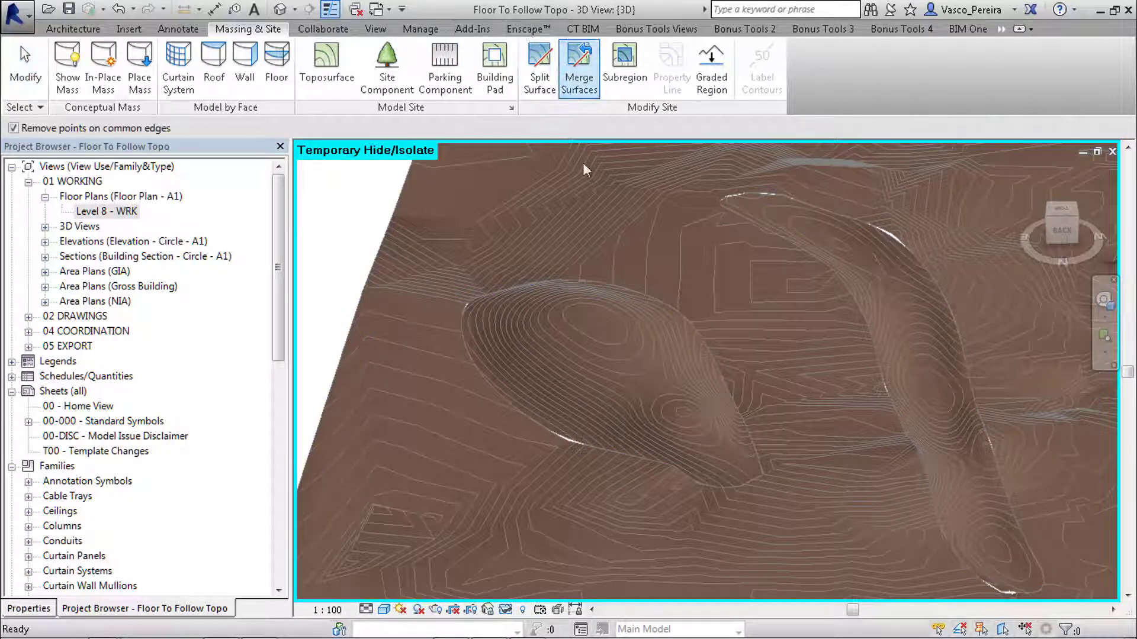
left_click(550, 302)
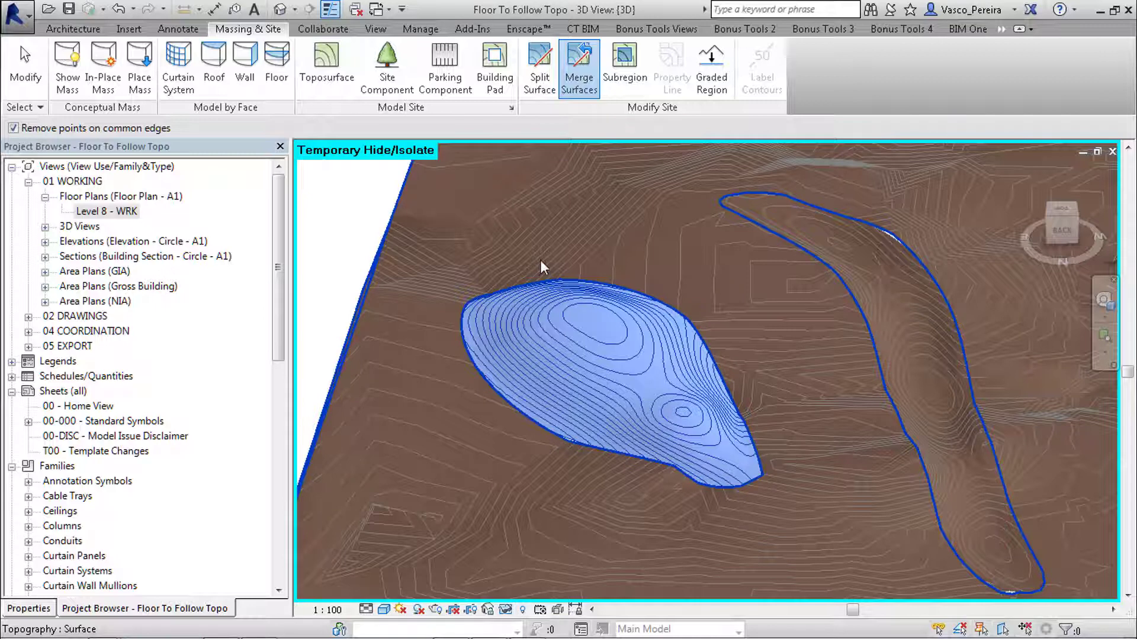
left_click(692, 268)
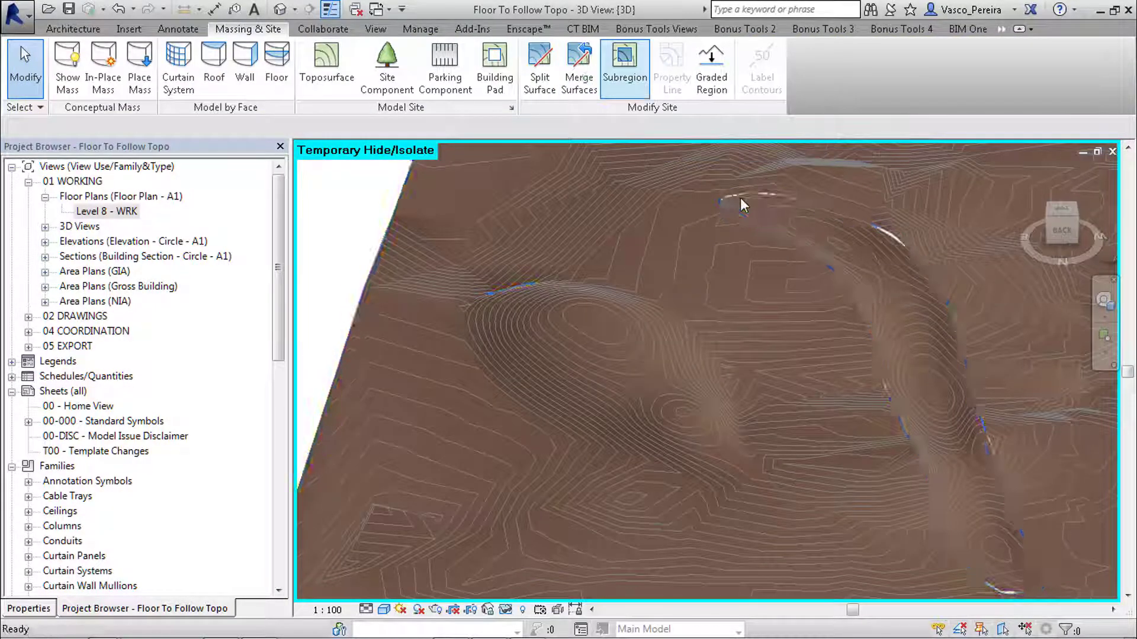
key("Return")
left_click(741, 205)
left_click(763, 344)
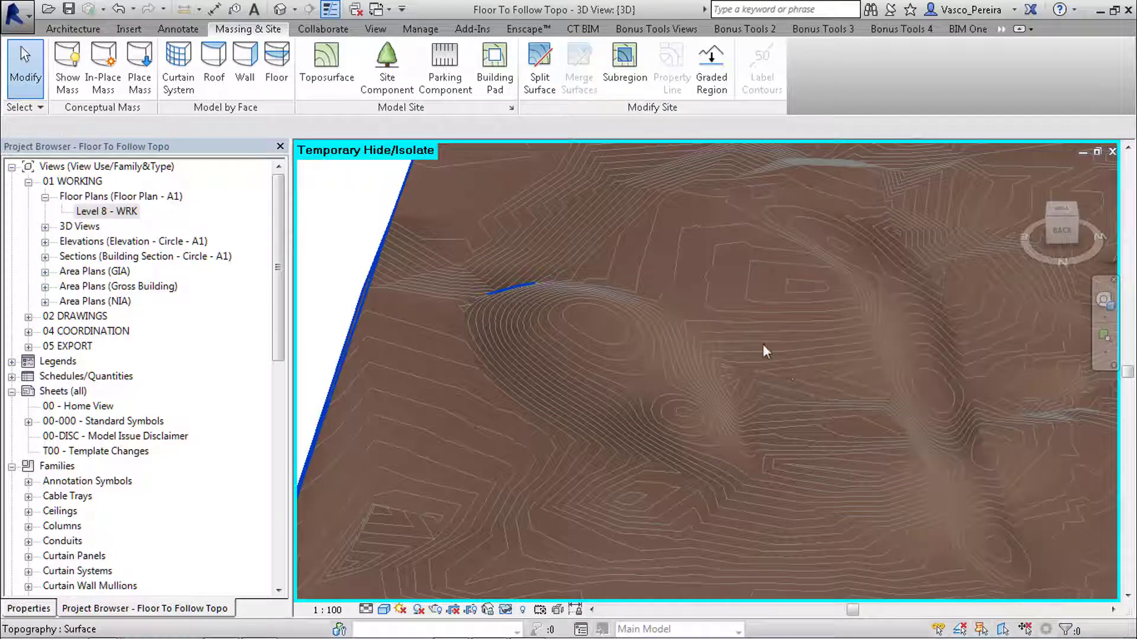
Step: Place spot slope annotations on the slopes of the teardrop mound and the long mound on either side of the floor path
middle_click_drag(793, 369, 519, 155, "shift")
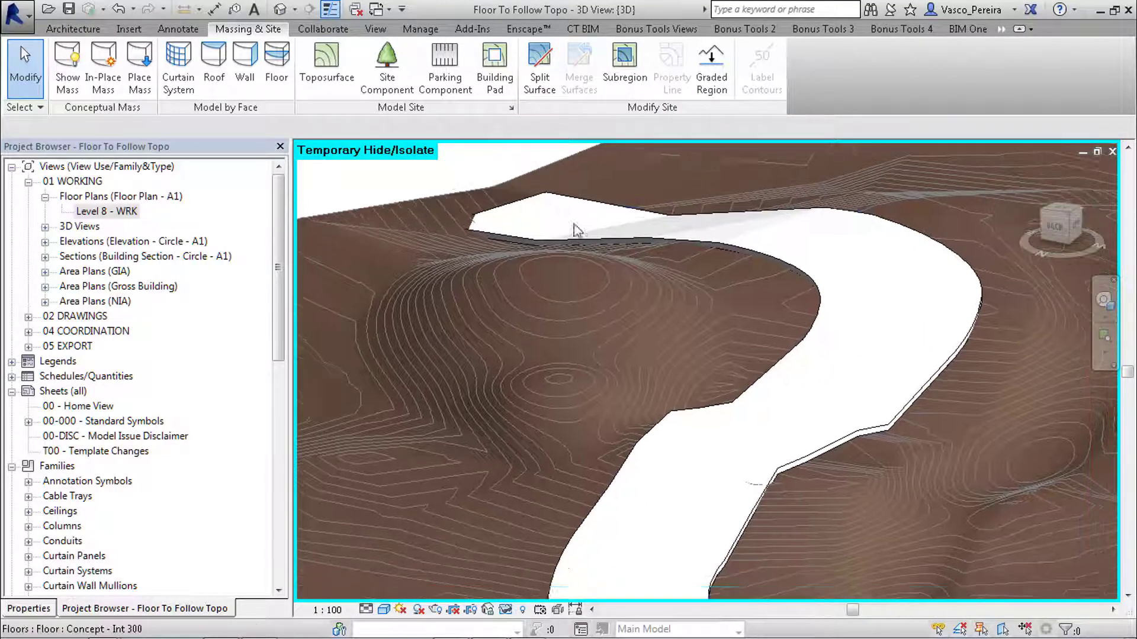
mouse_move(876, 444)
middle_mouse_down("shift")
mouse_move(904, 406)
mouse_move(871, 437)
middle_mouse_up("shift")
left_click(872, 436)
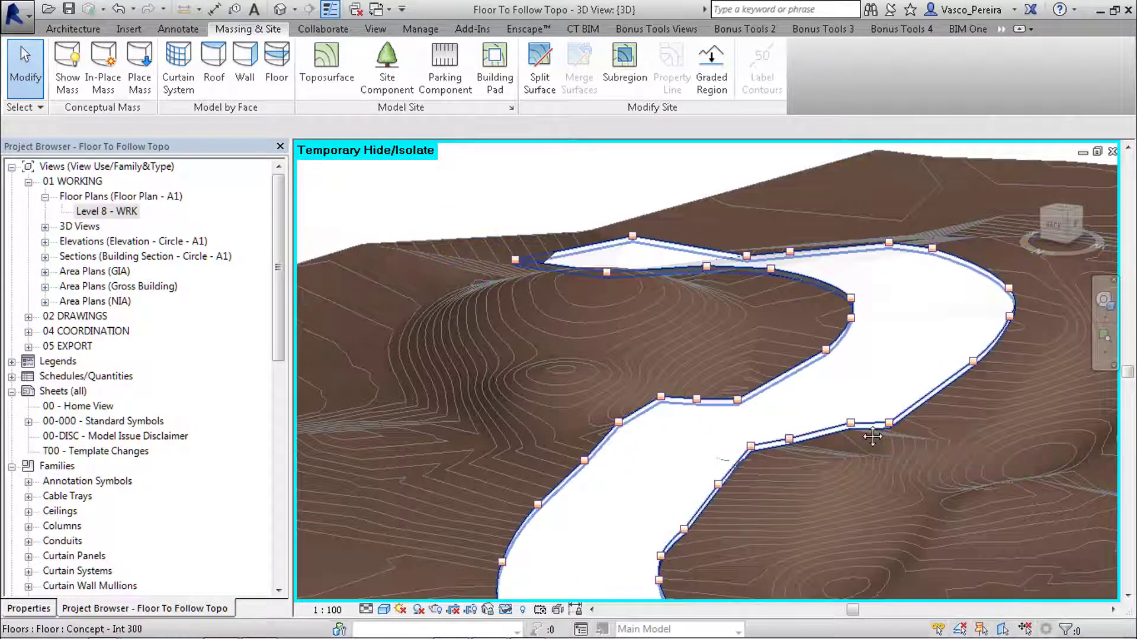
left_click(716, 308)
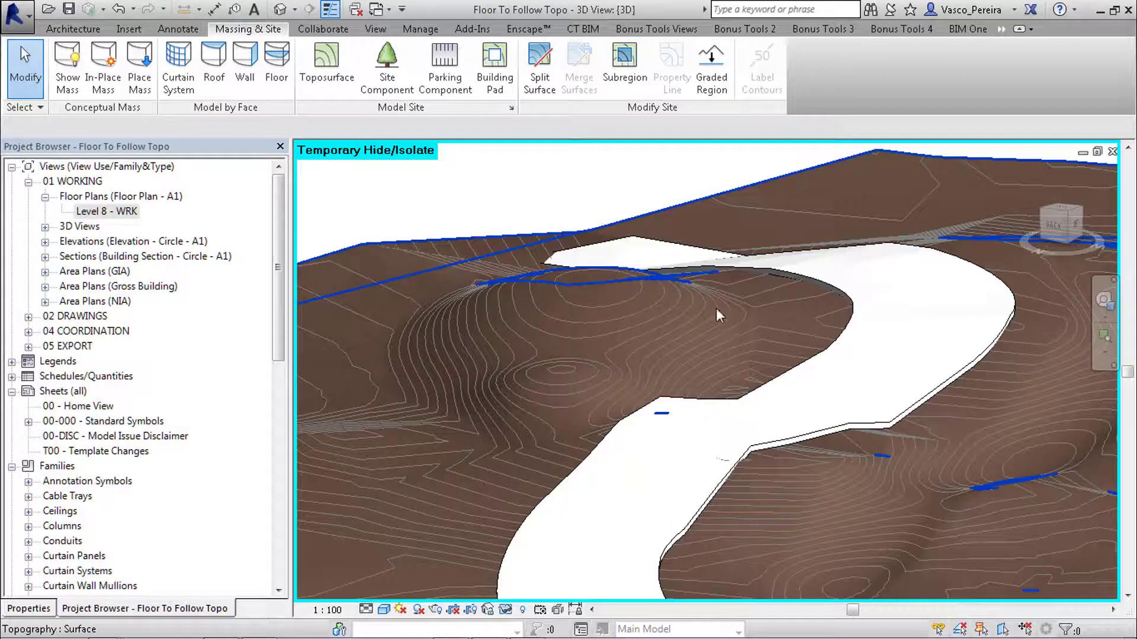
middle_click_drag(559, 225, 527, 300, "shift")
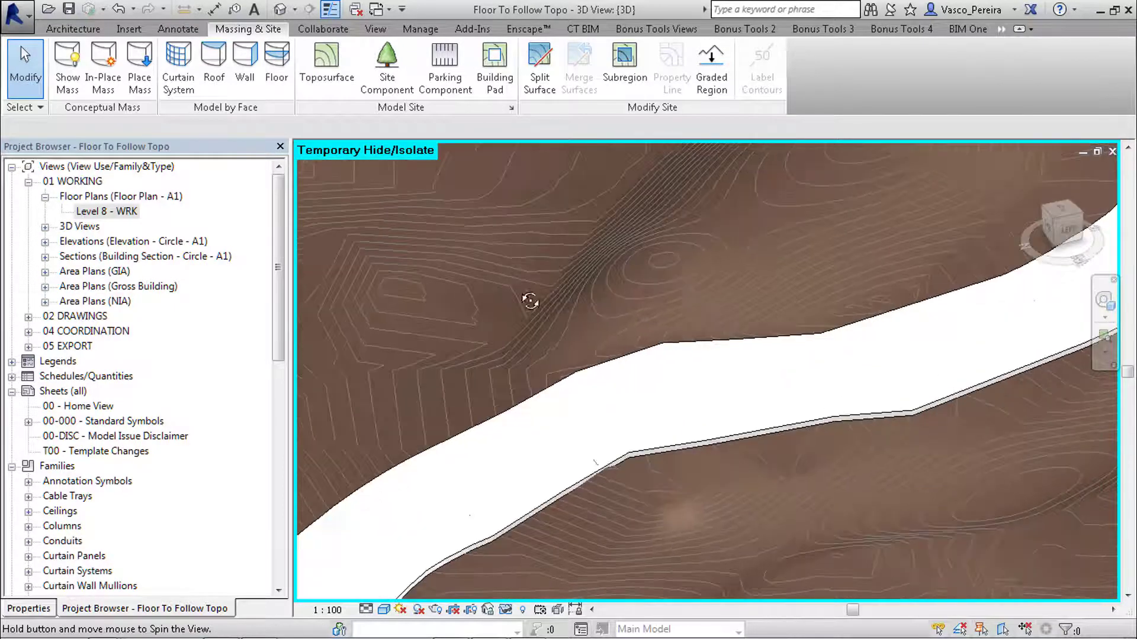
middle_click_drag(734, 305, 700, 347)
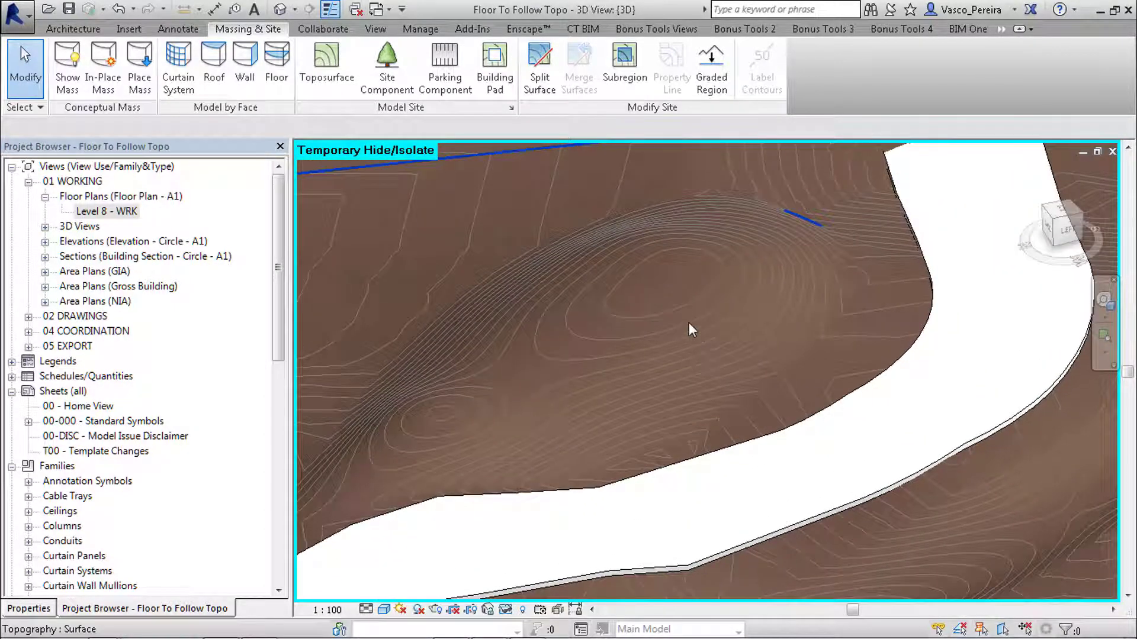
key("s")
key("s")
scroll(705, 342, "up", 3)
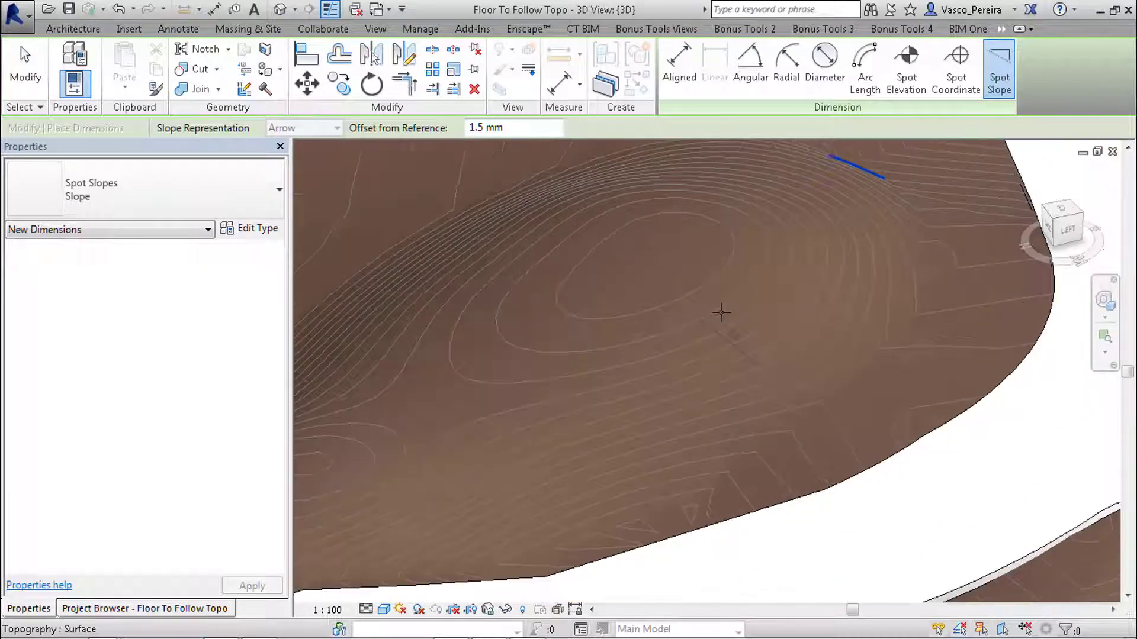
left_click(721, 312)
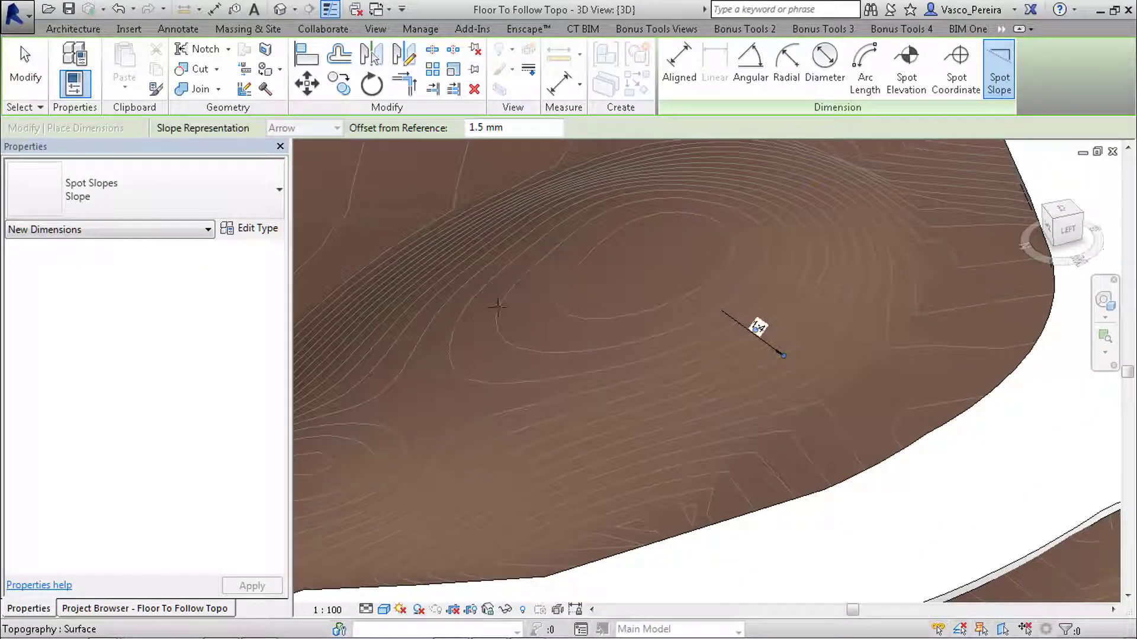
left_click(454, 259)
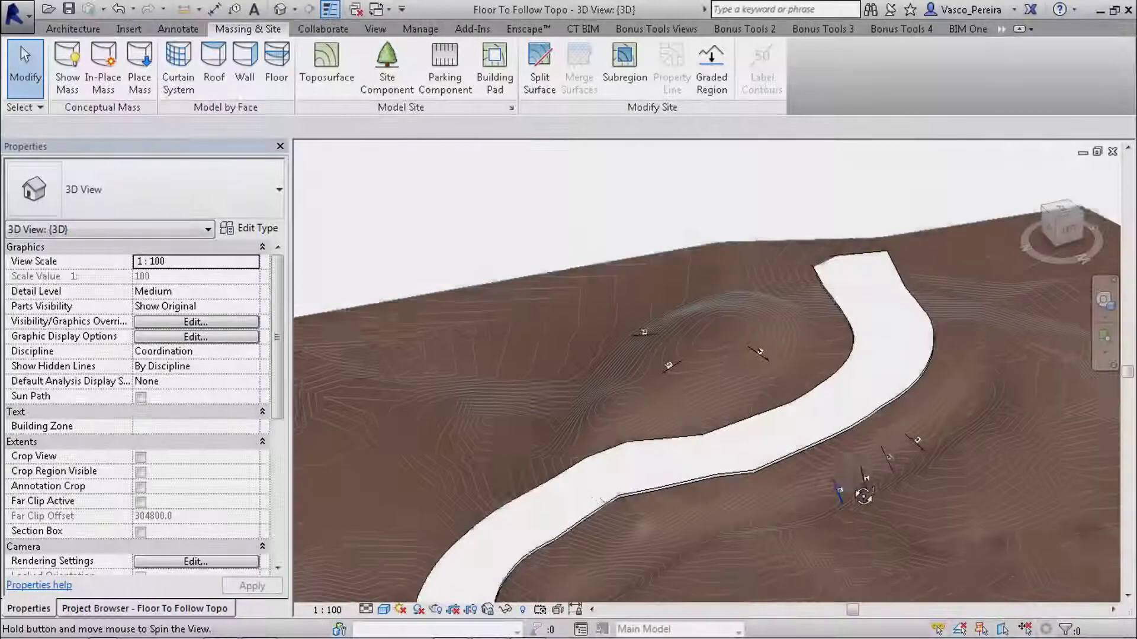
middle_click_drag(769, 379, 694, 204, "shift")
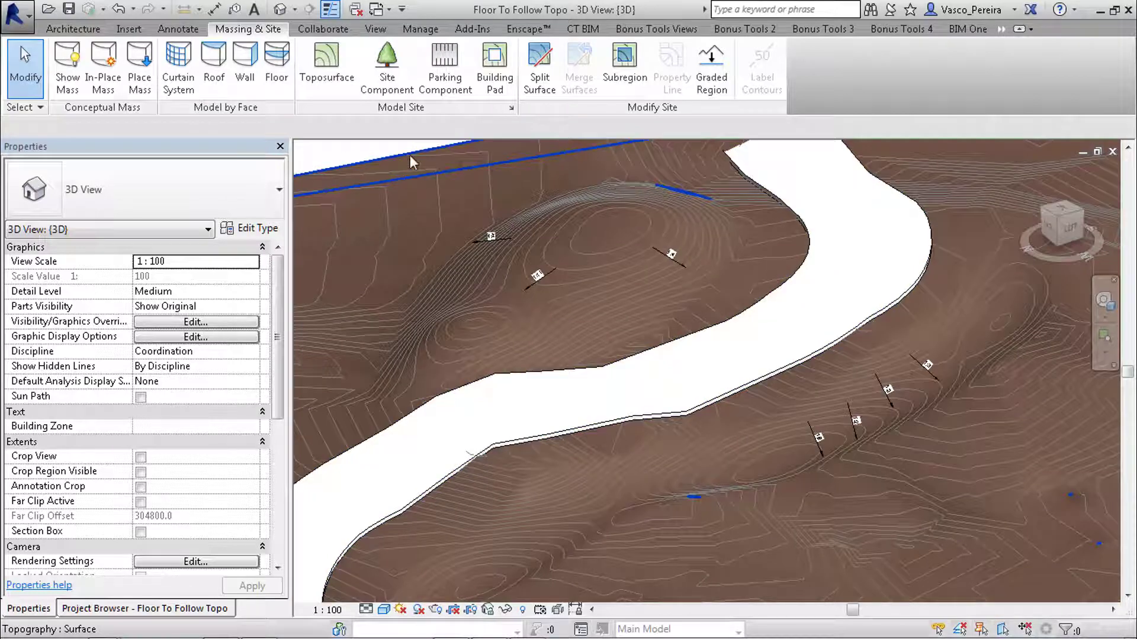